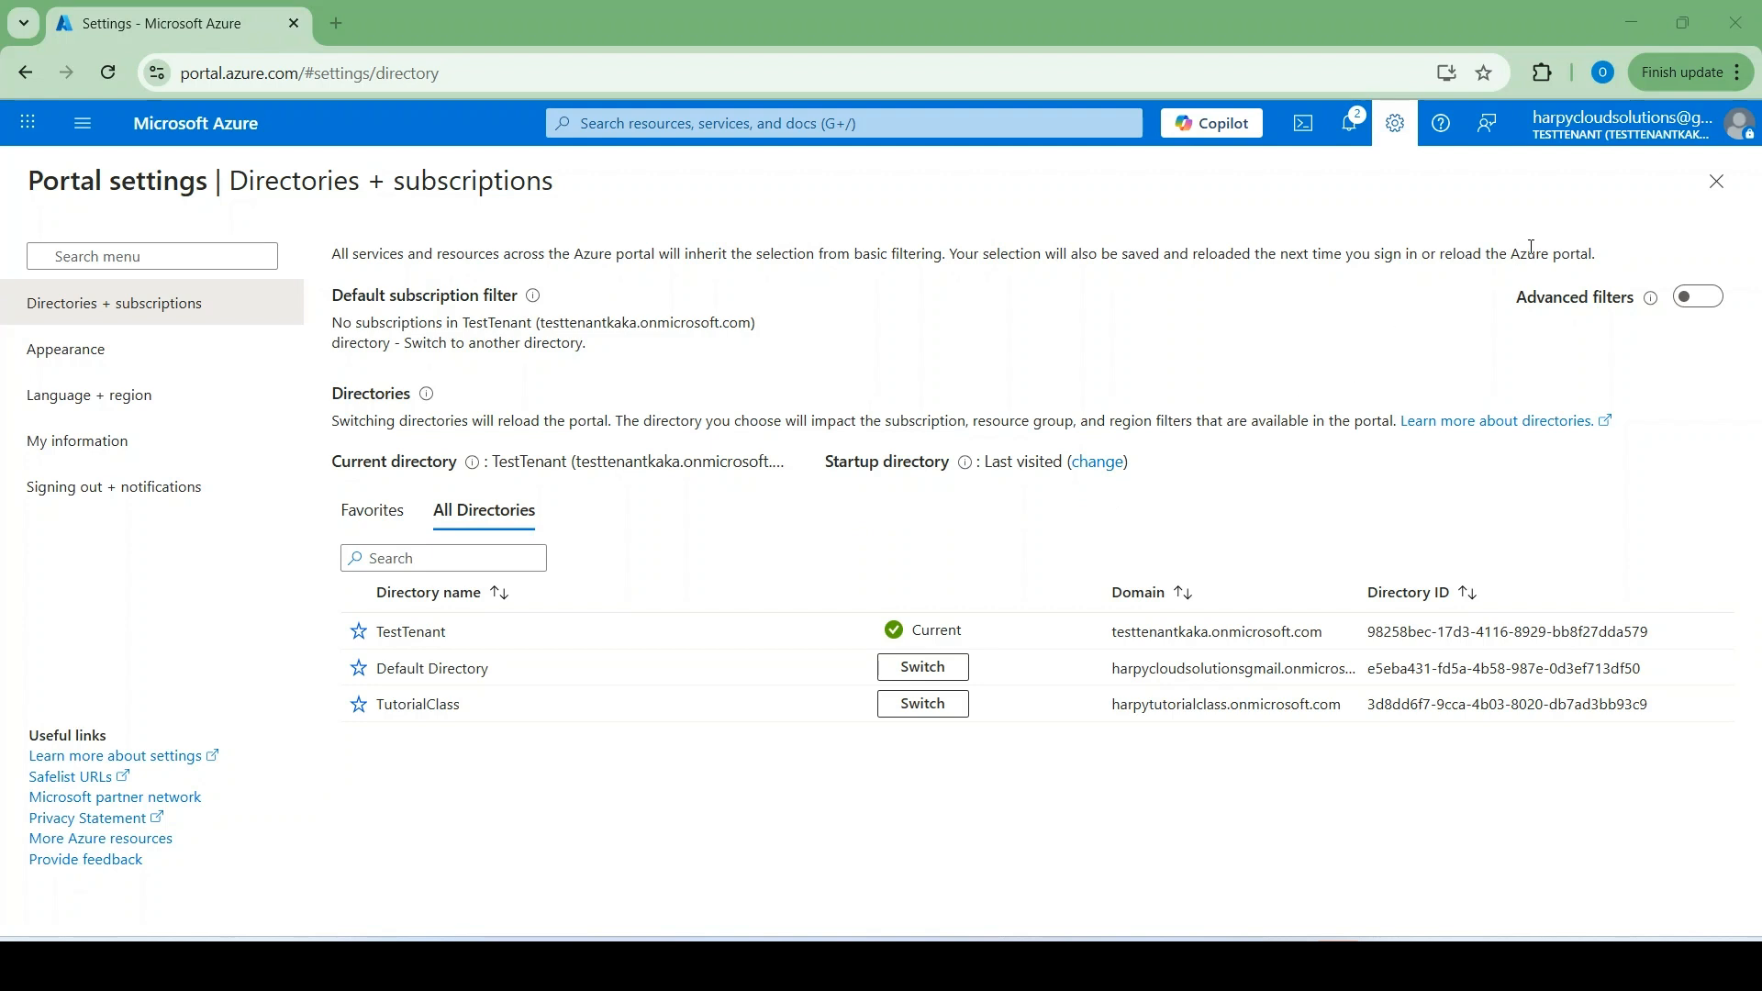
Step: Open b2clogsgroup from TestTenant's Microsoft Entra ID groups and view its direct members
left_click(1716, 182)
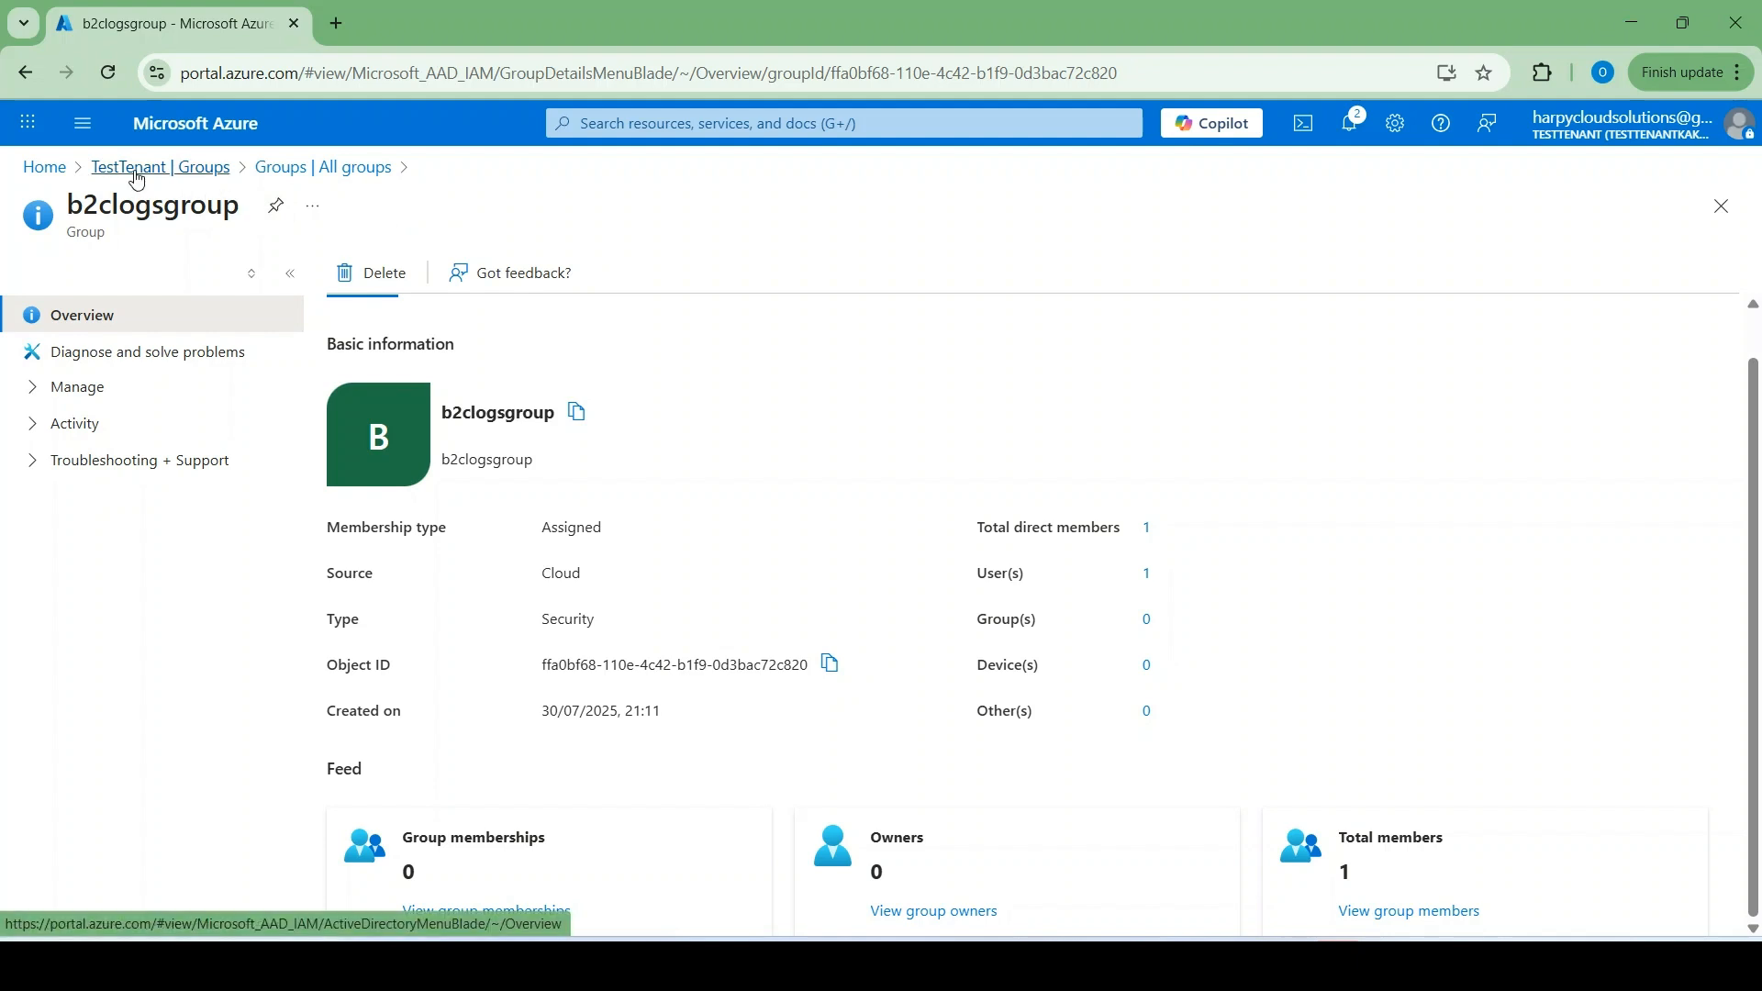
left_click(54, 174)
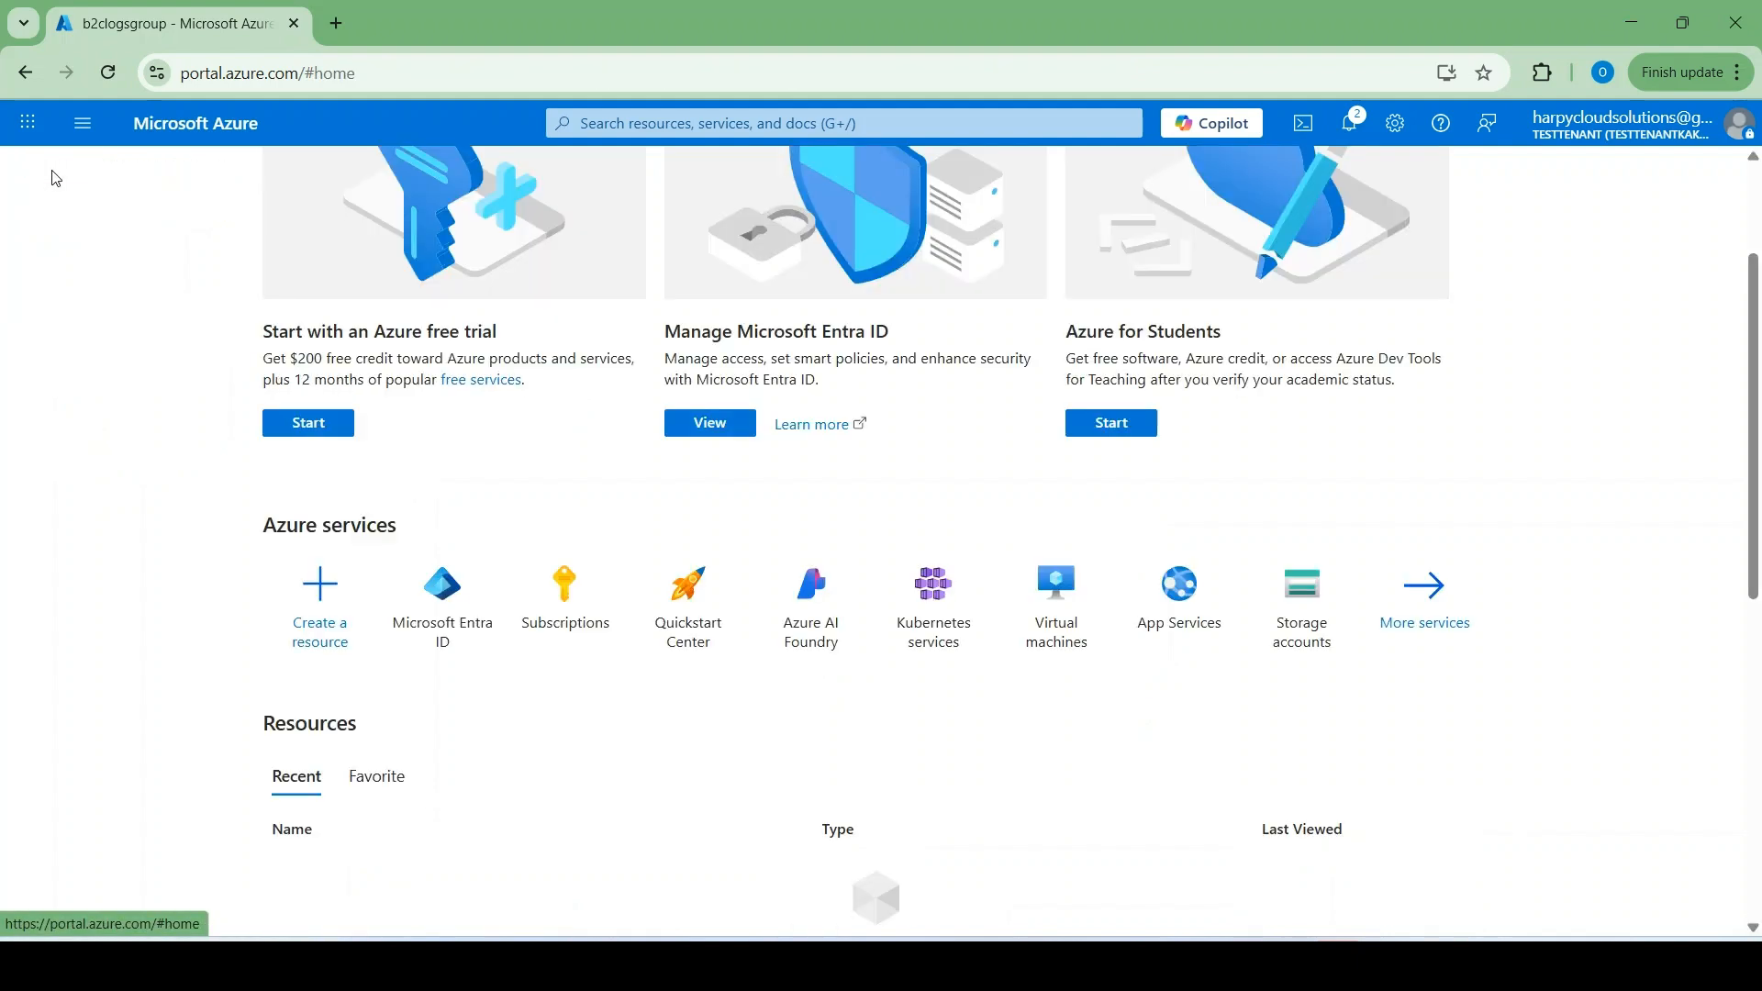
left_click(409, 600)
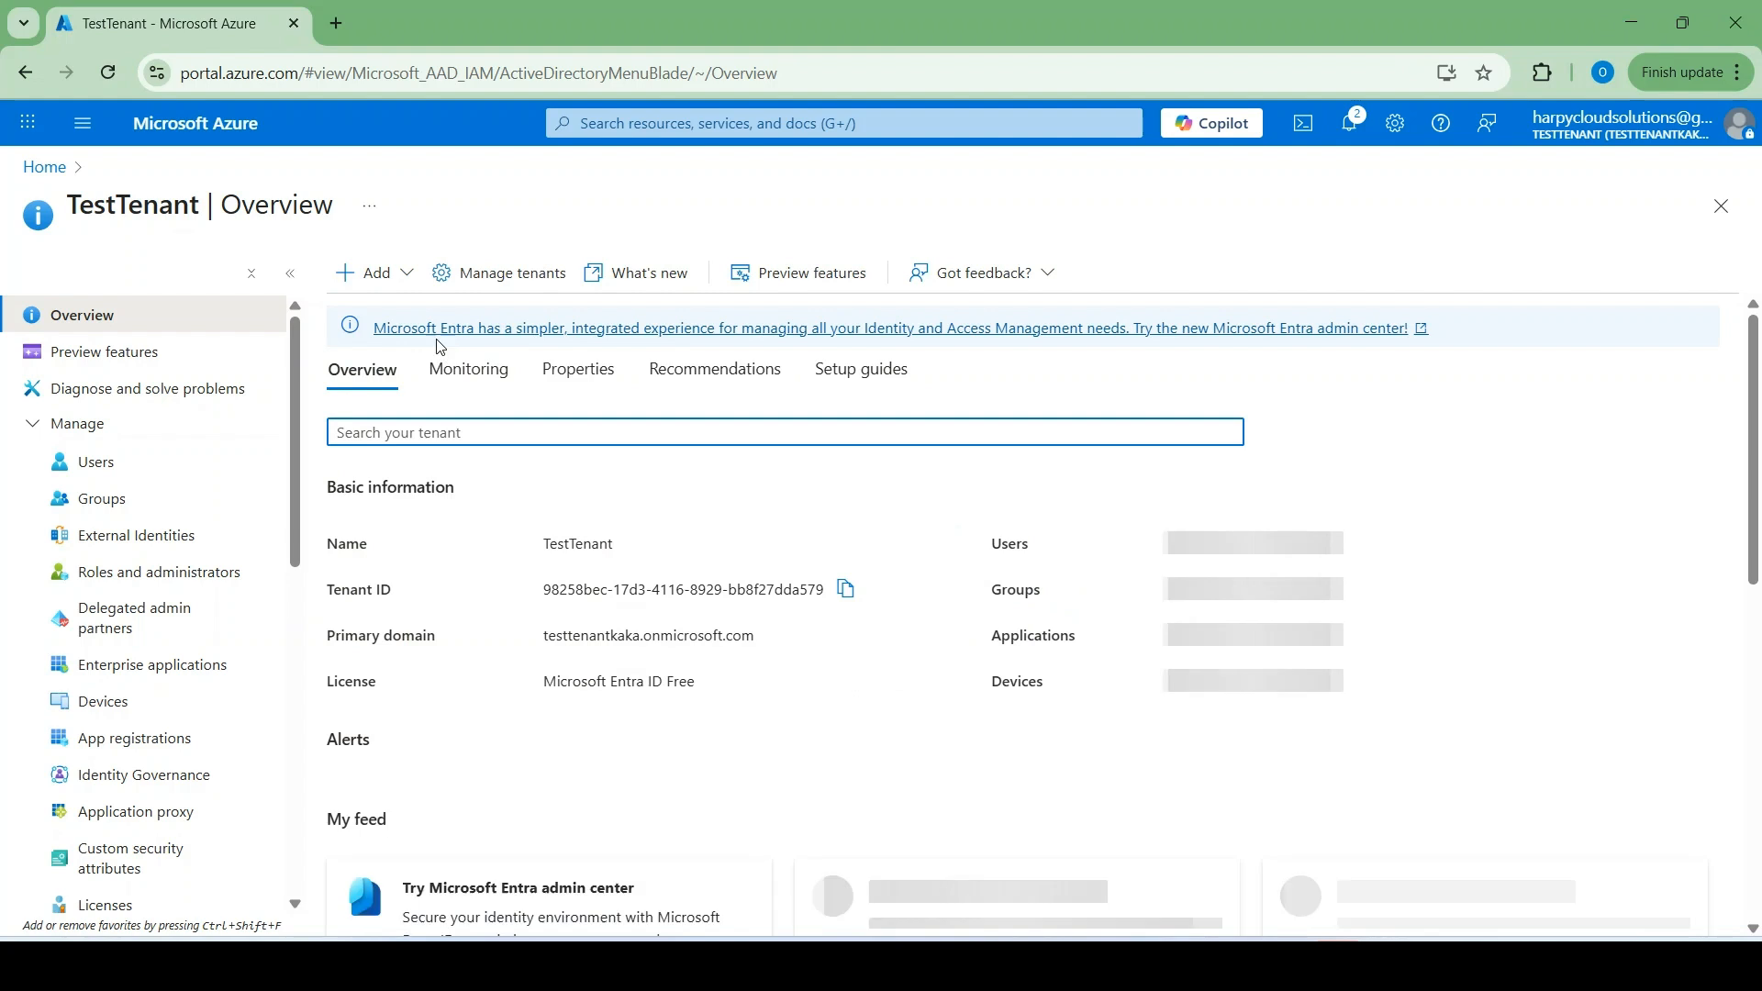
left_click(96, 502)
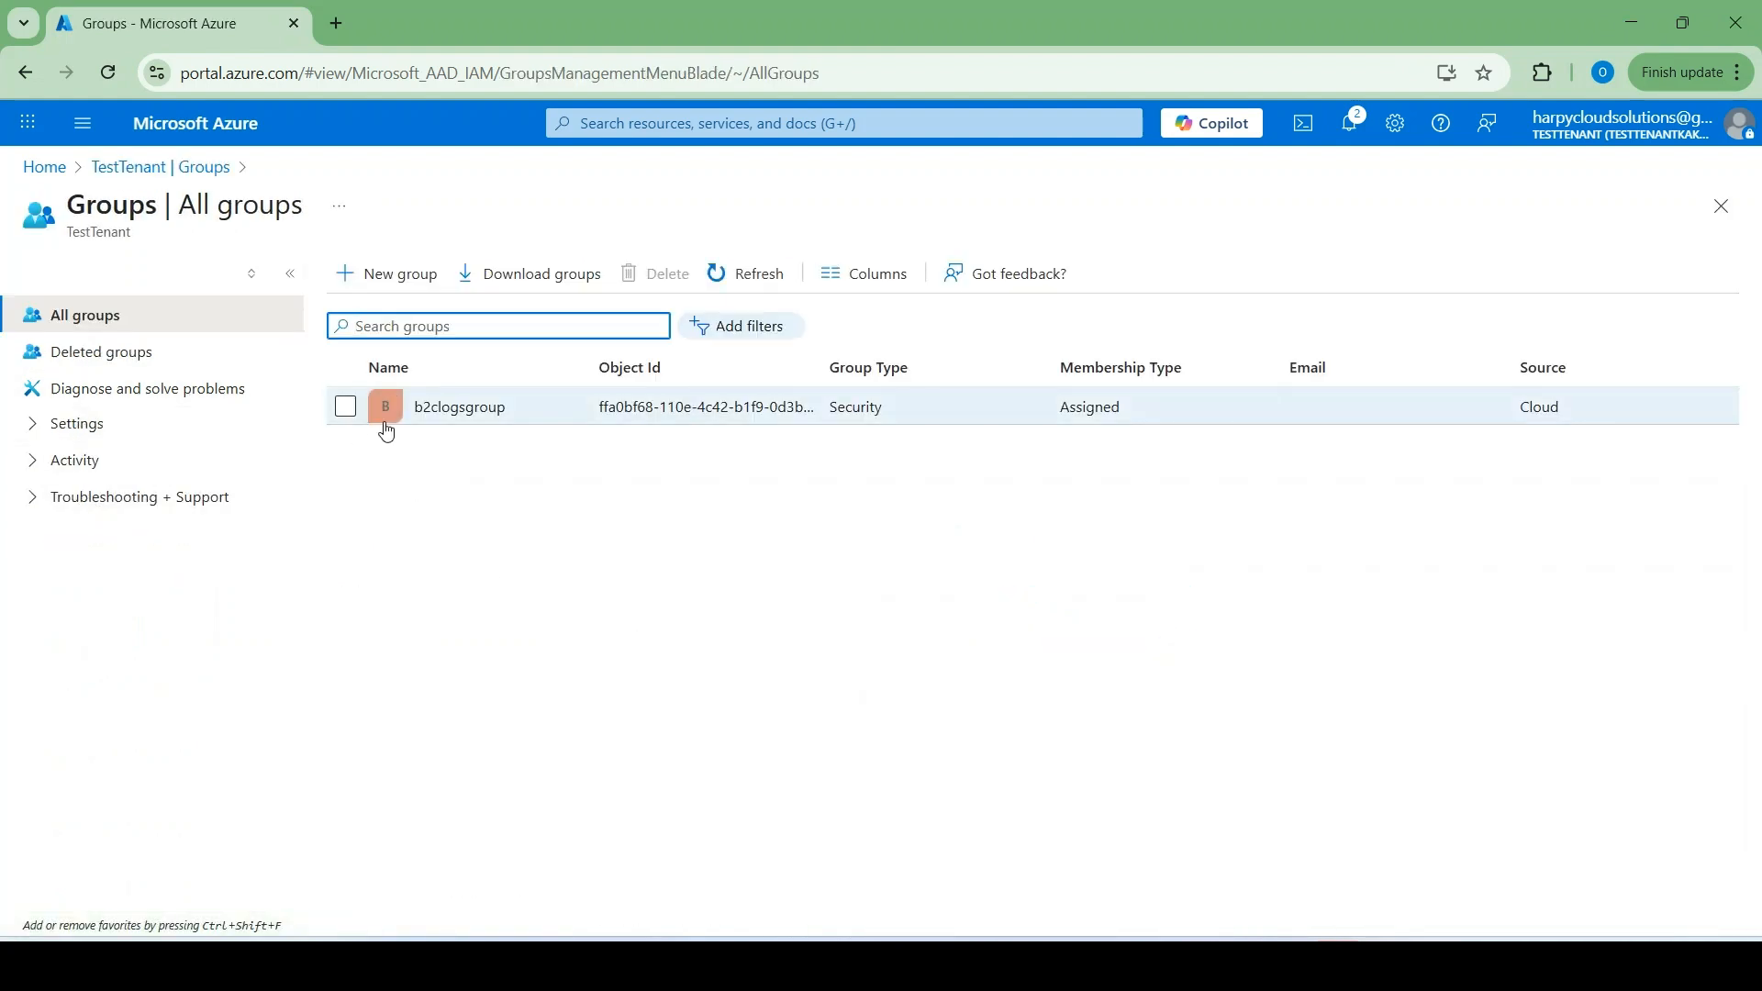
left_click(469, 419)
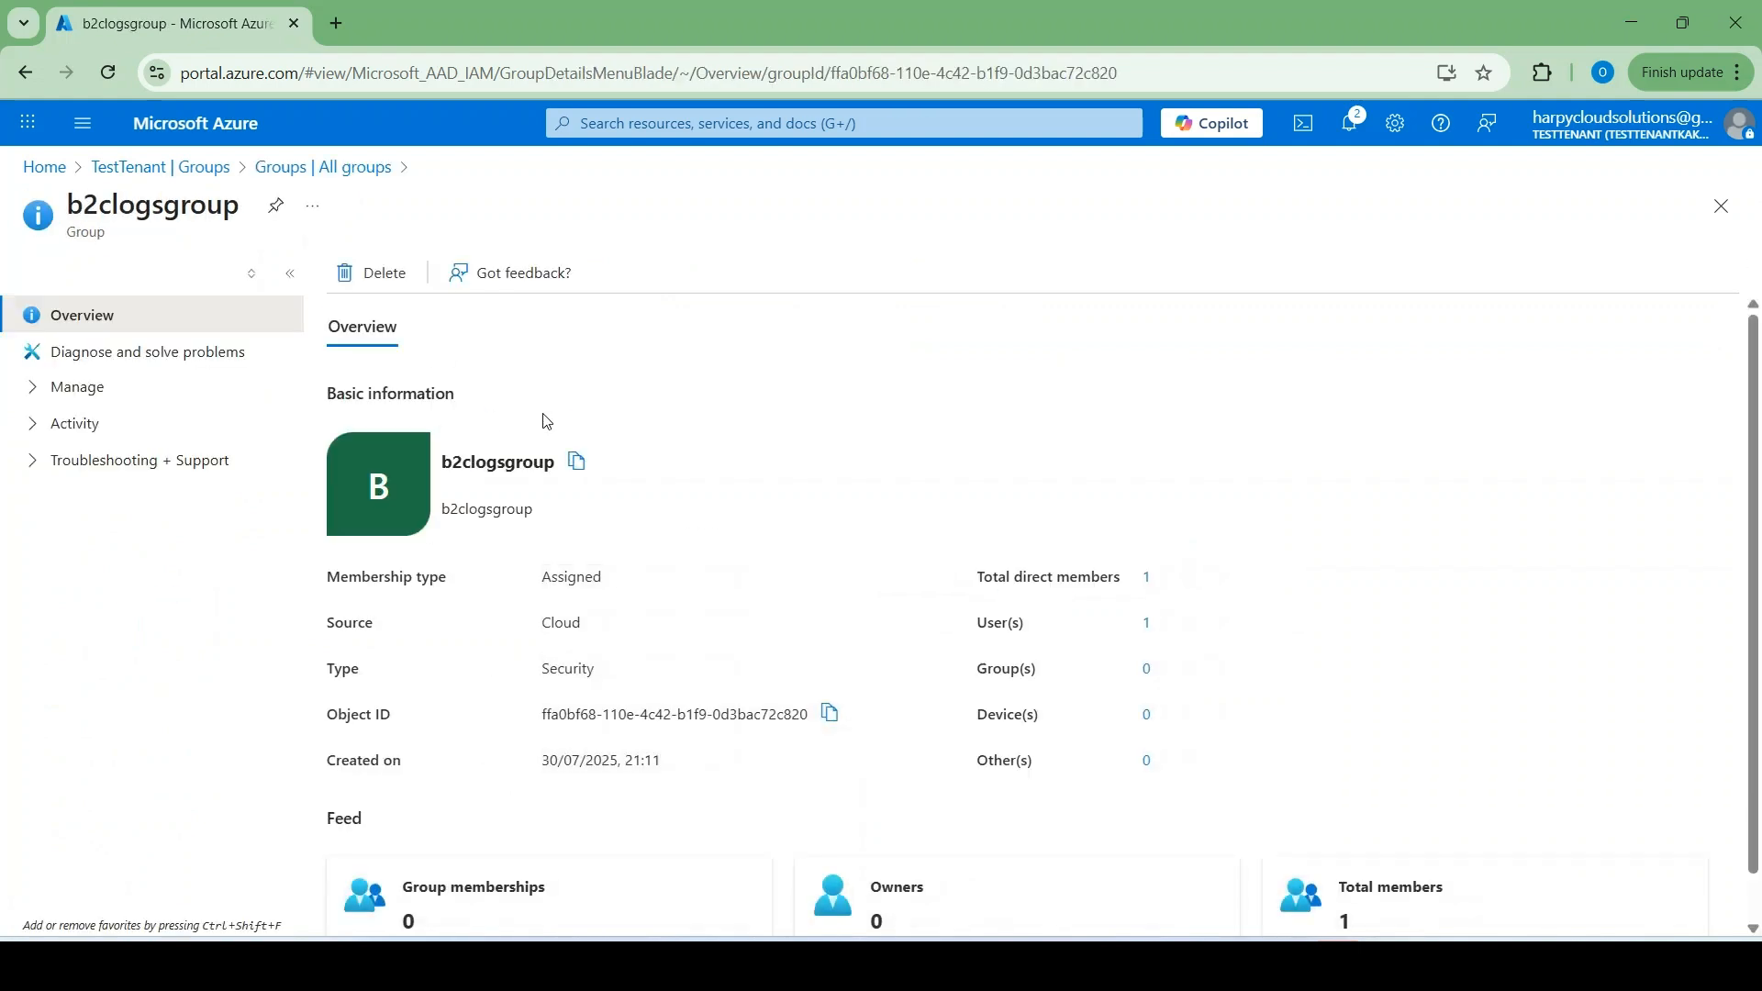
left_click(1147, 578)
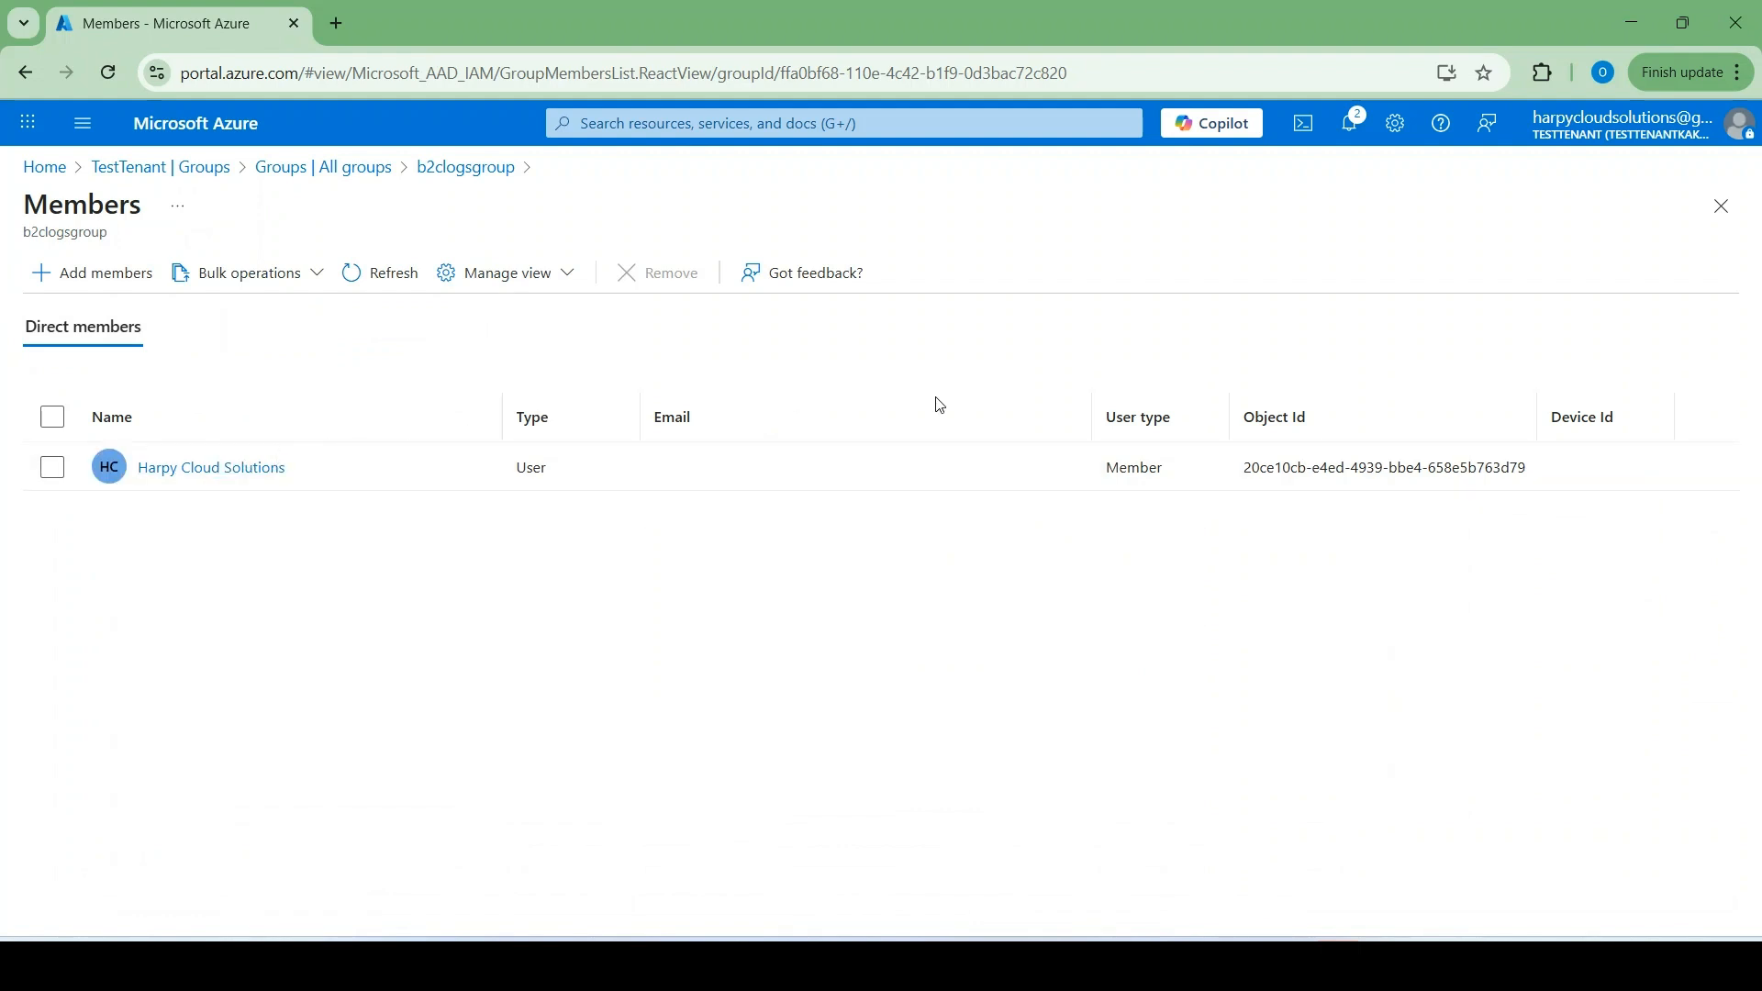
left_click(1721, 207)
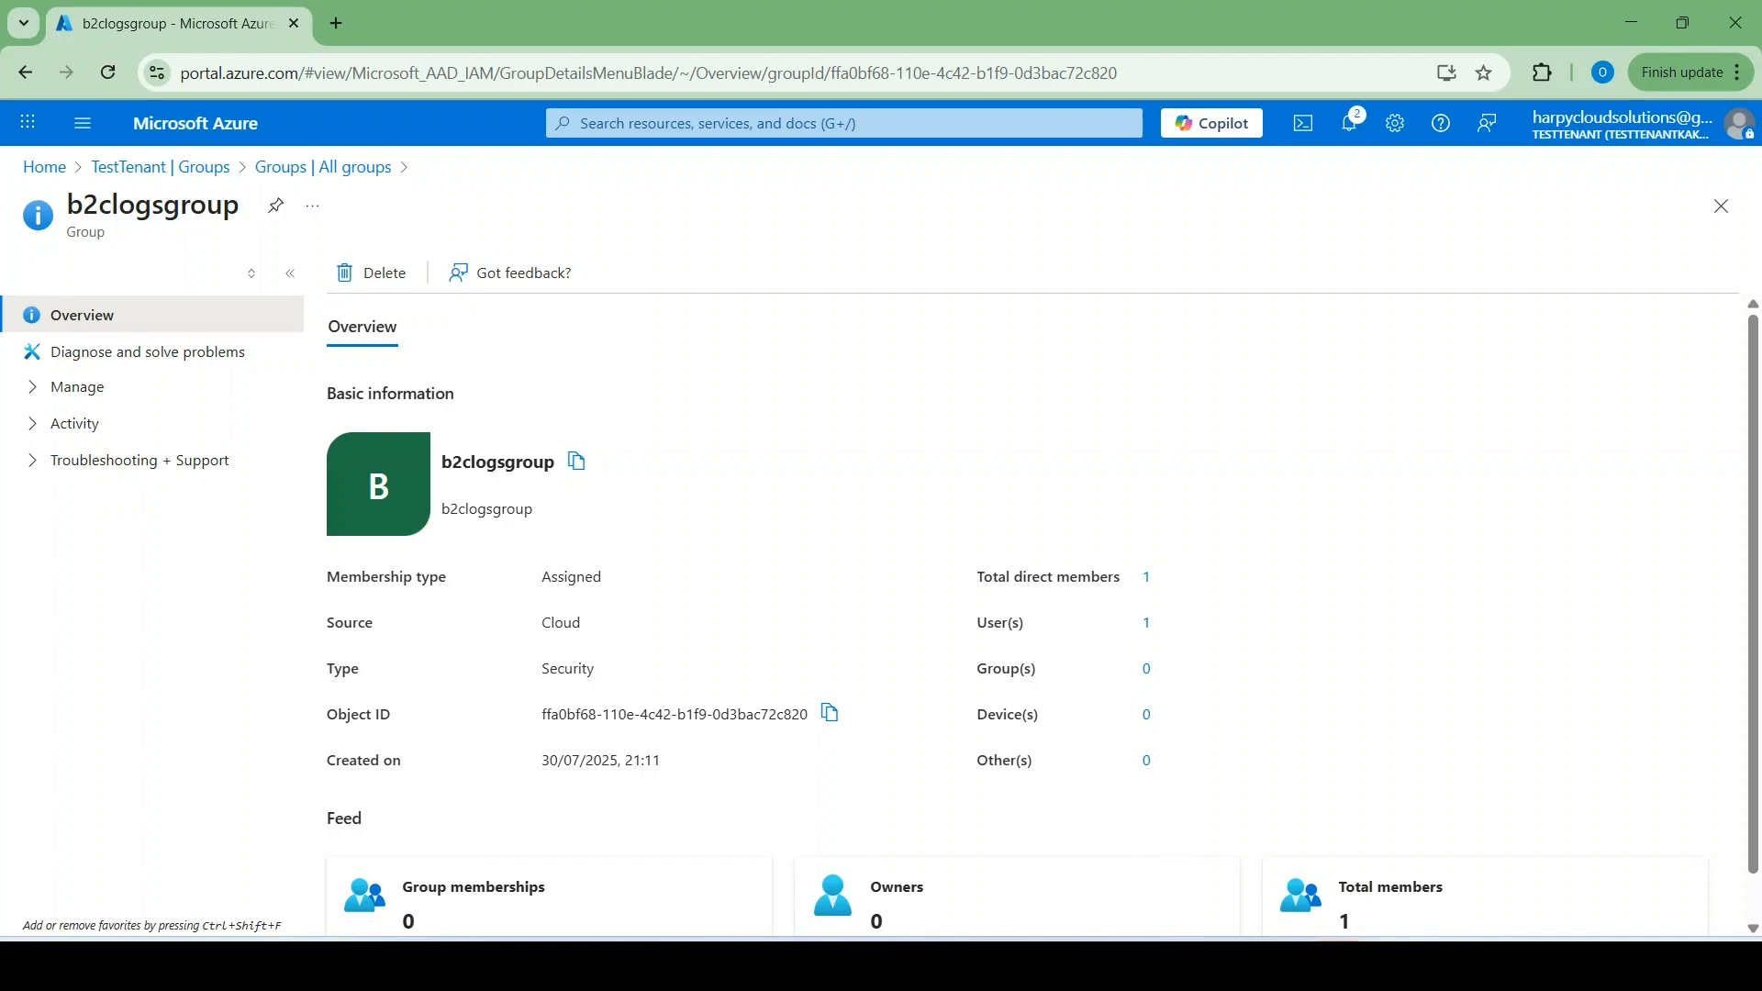
Step: Switch to the browser window signed in to the Default Directory and close its portal settings
mouse_move(1190, 963)
left_click(1102, 877)
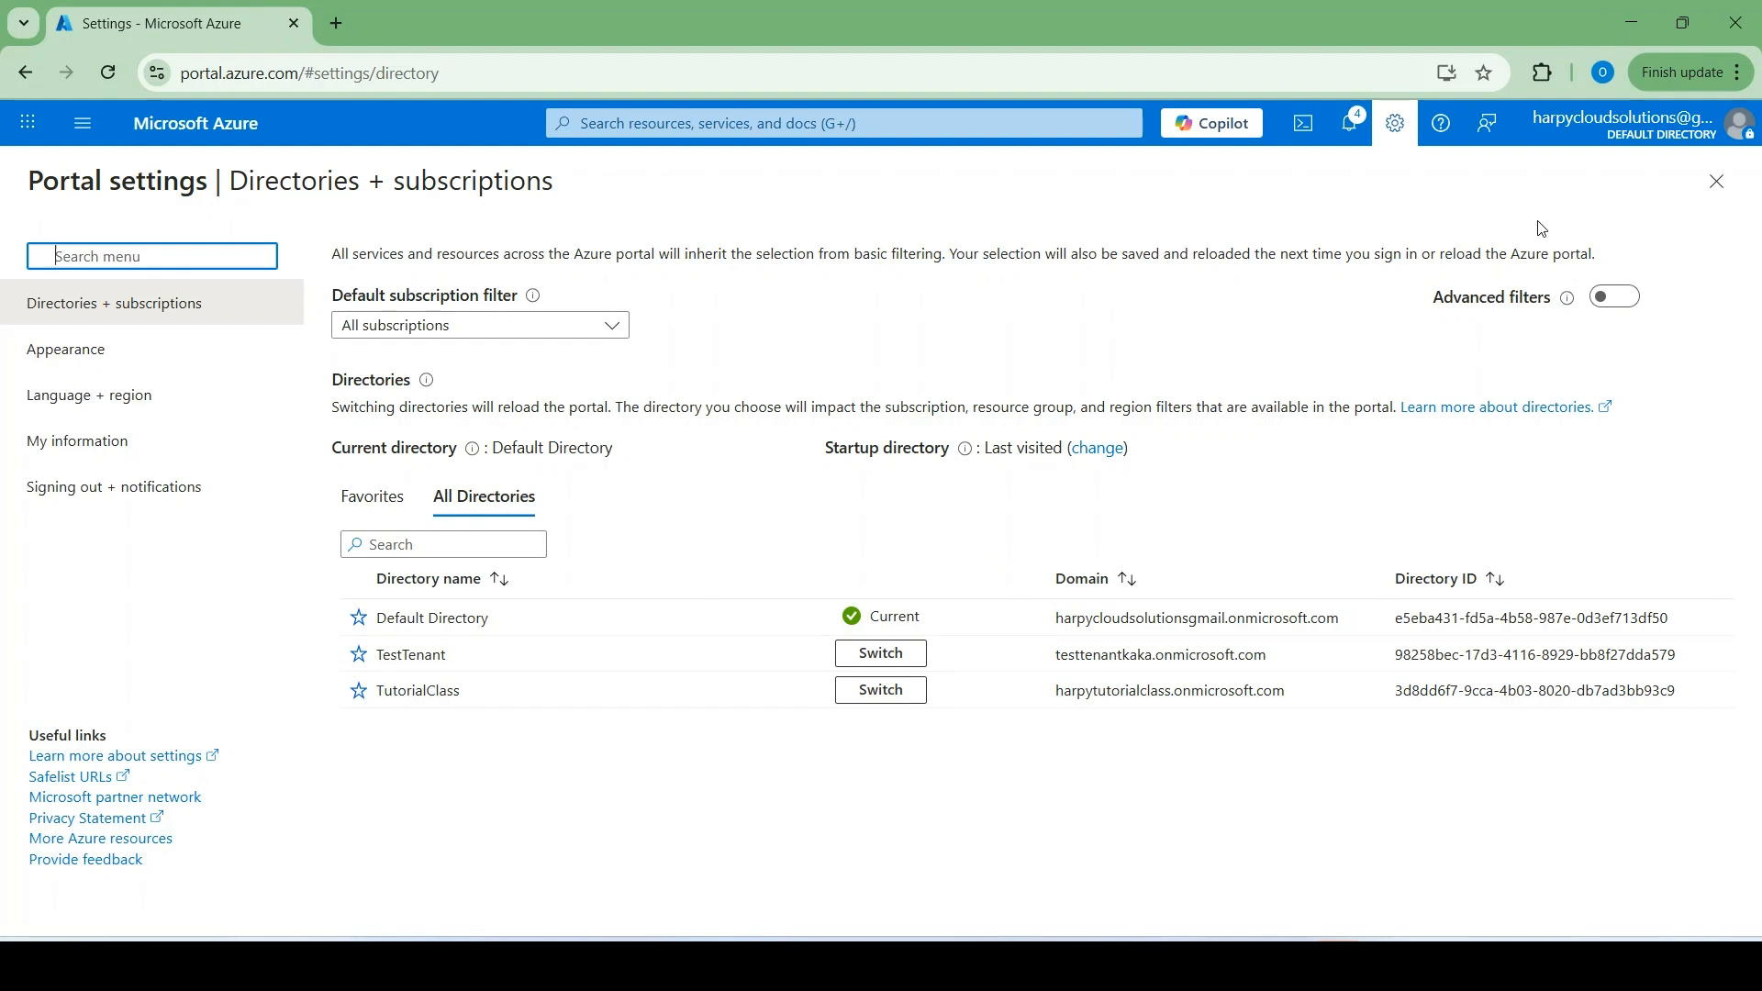
left_click(1718, 183)
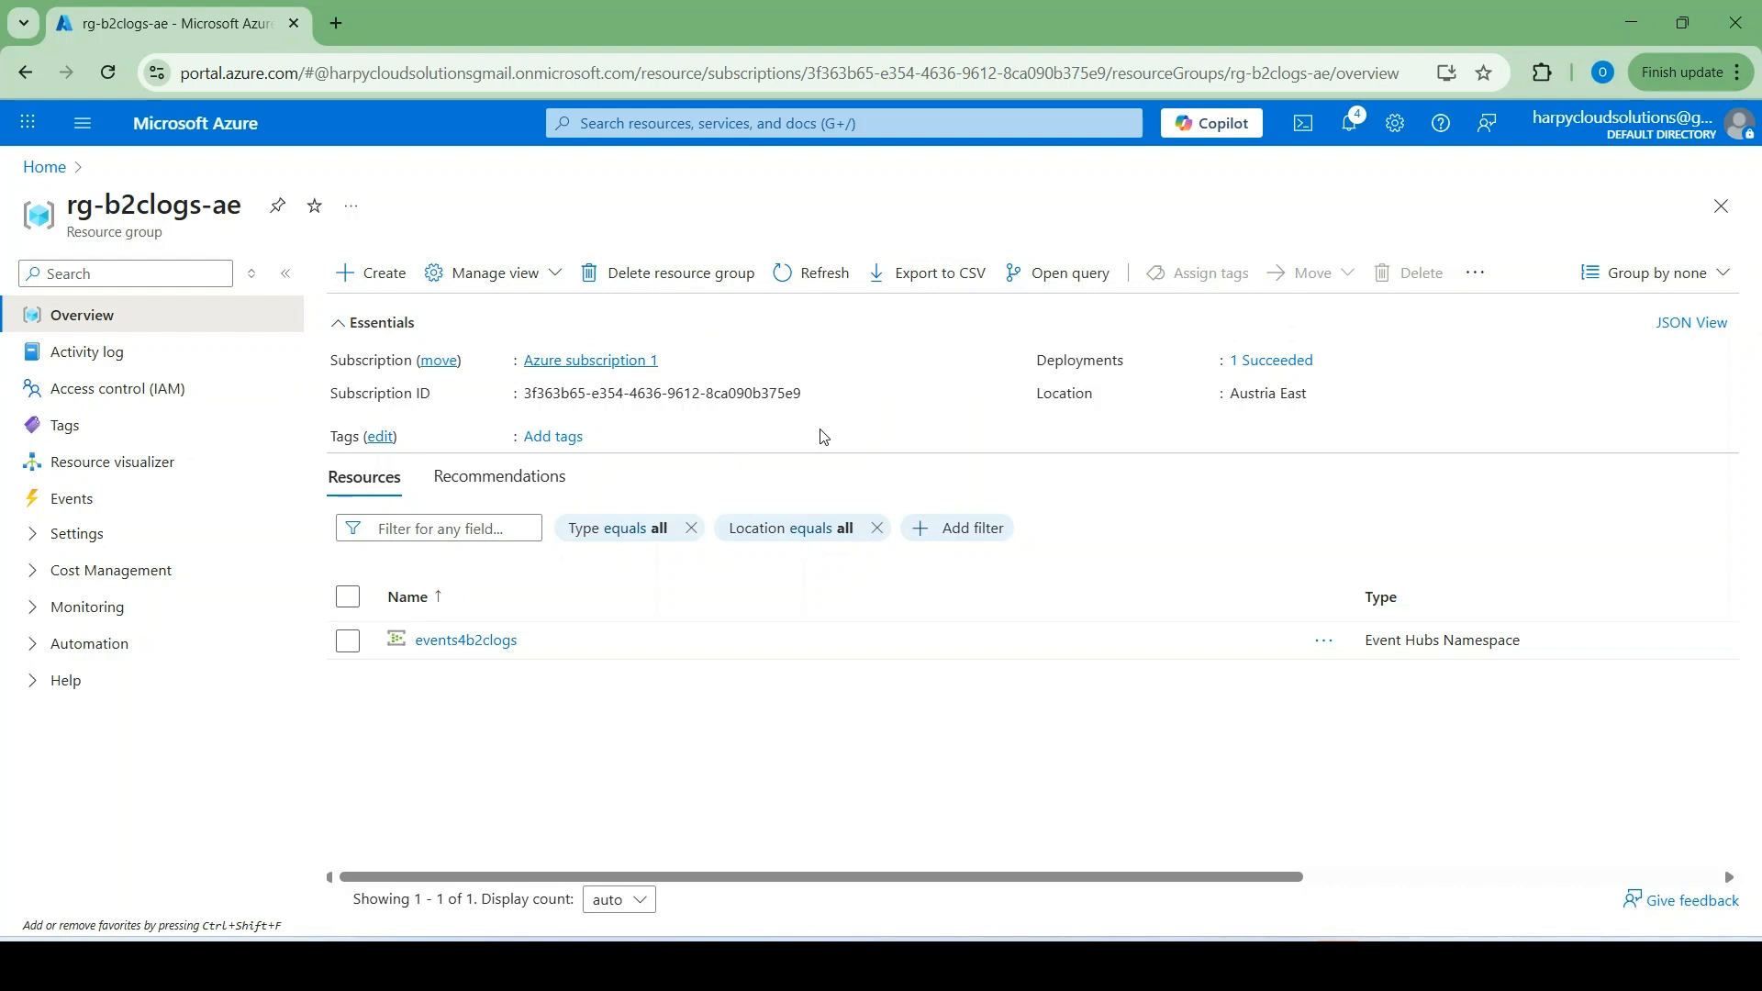
Step: Open the azure-ad-b2c siem custom deployment template in a new browser tab and check which portal directory is current
key("ctrl+t")
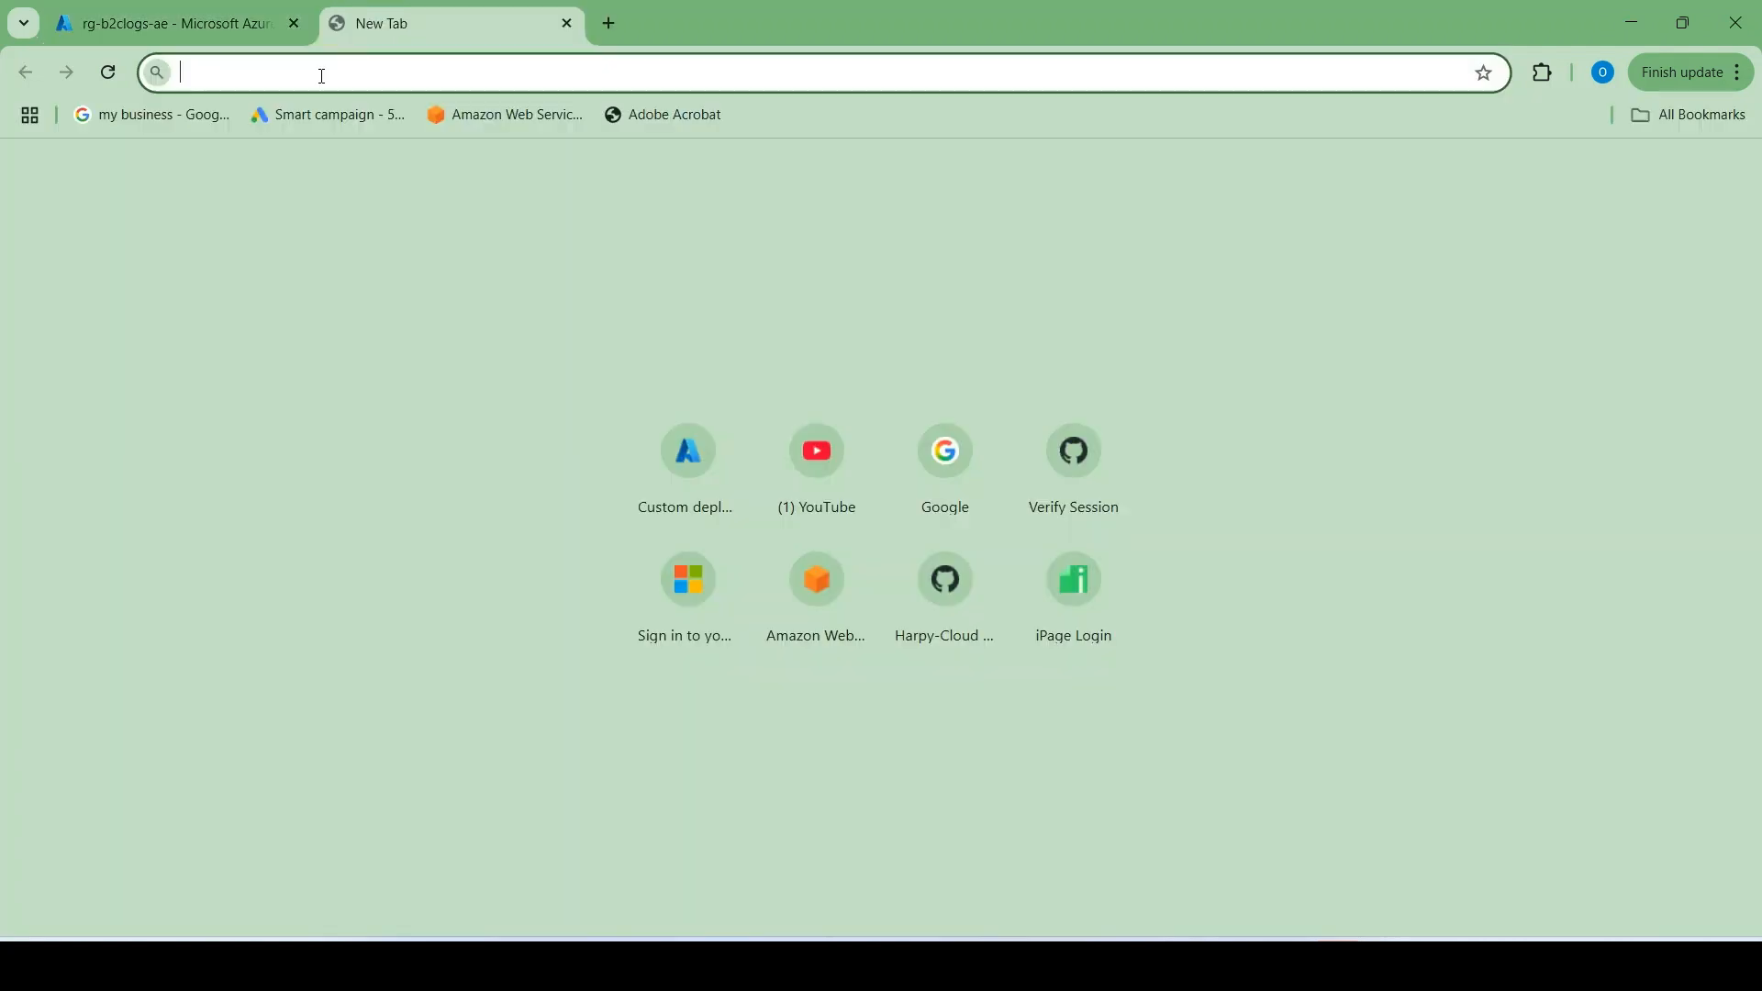
type("https://portal.azure.com/#create/Microsoft.Template/uri/https%3A%2F%2Fraw.githubusercontent.com%2Fazure-ad-b2c%2Fsiem%2Fmaster%2Ftemplates%2FrgDelegatedResourceManagement.json")
key("Return")
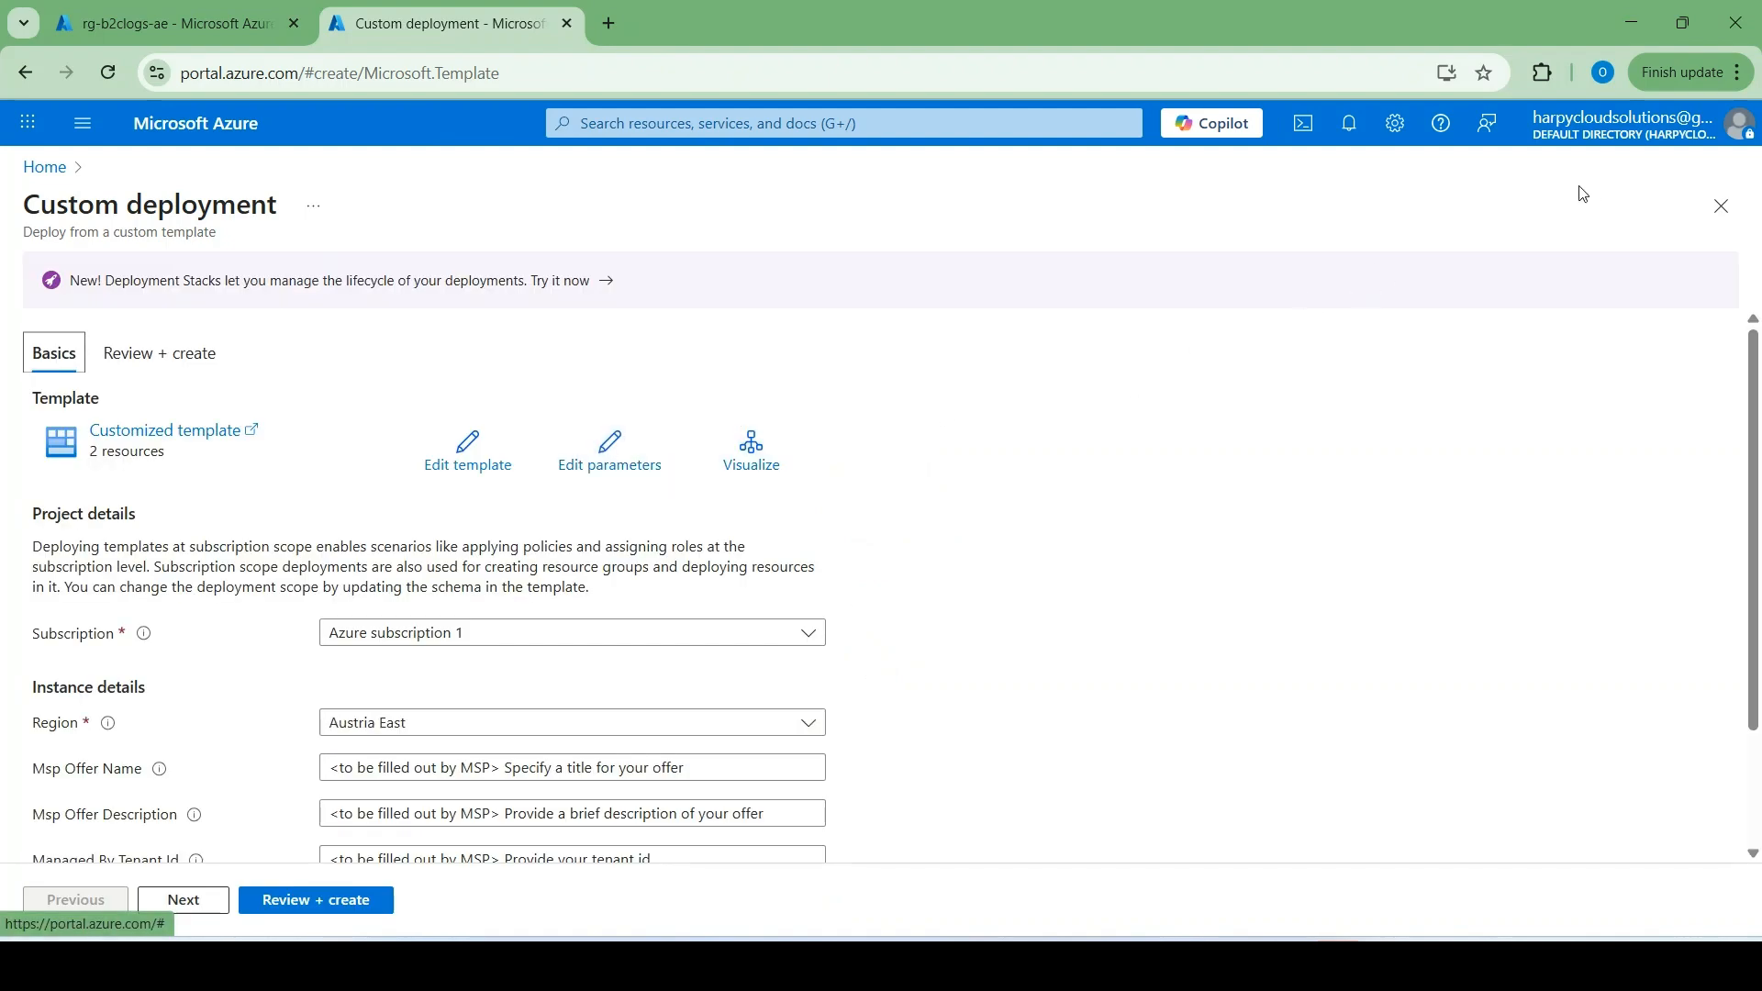
left_click(1395, 123)
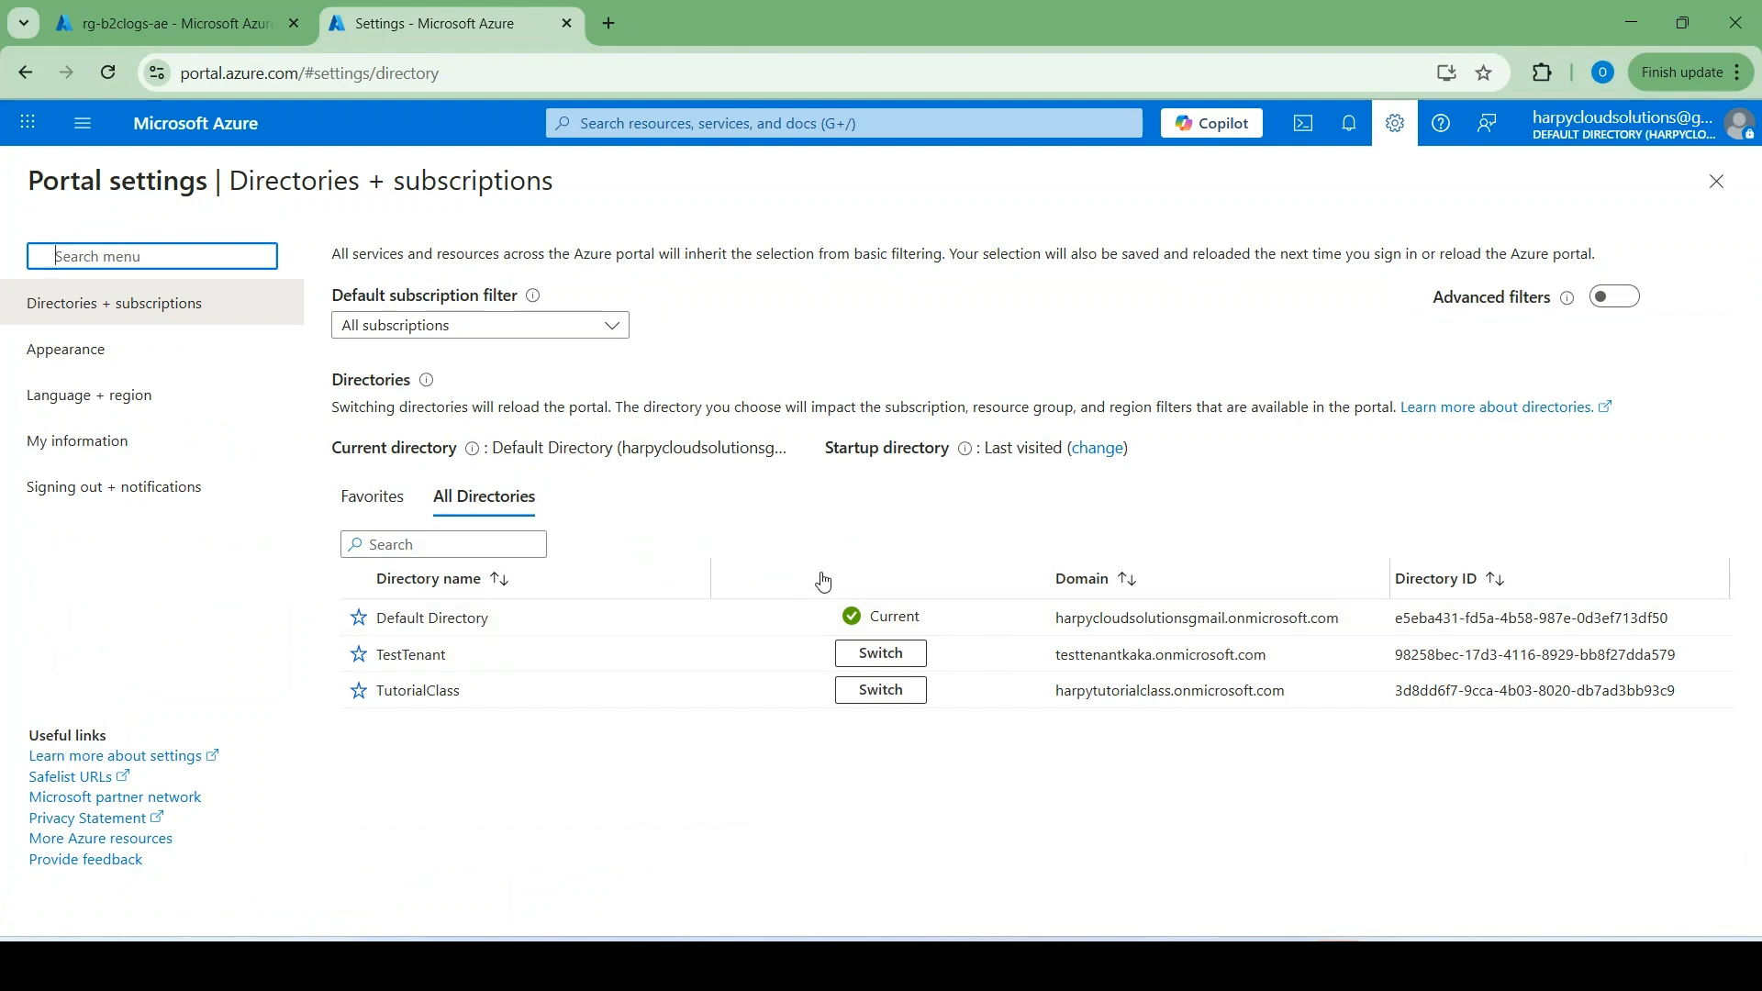
left_click(1734, 182)
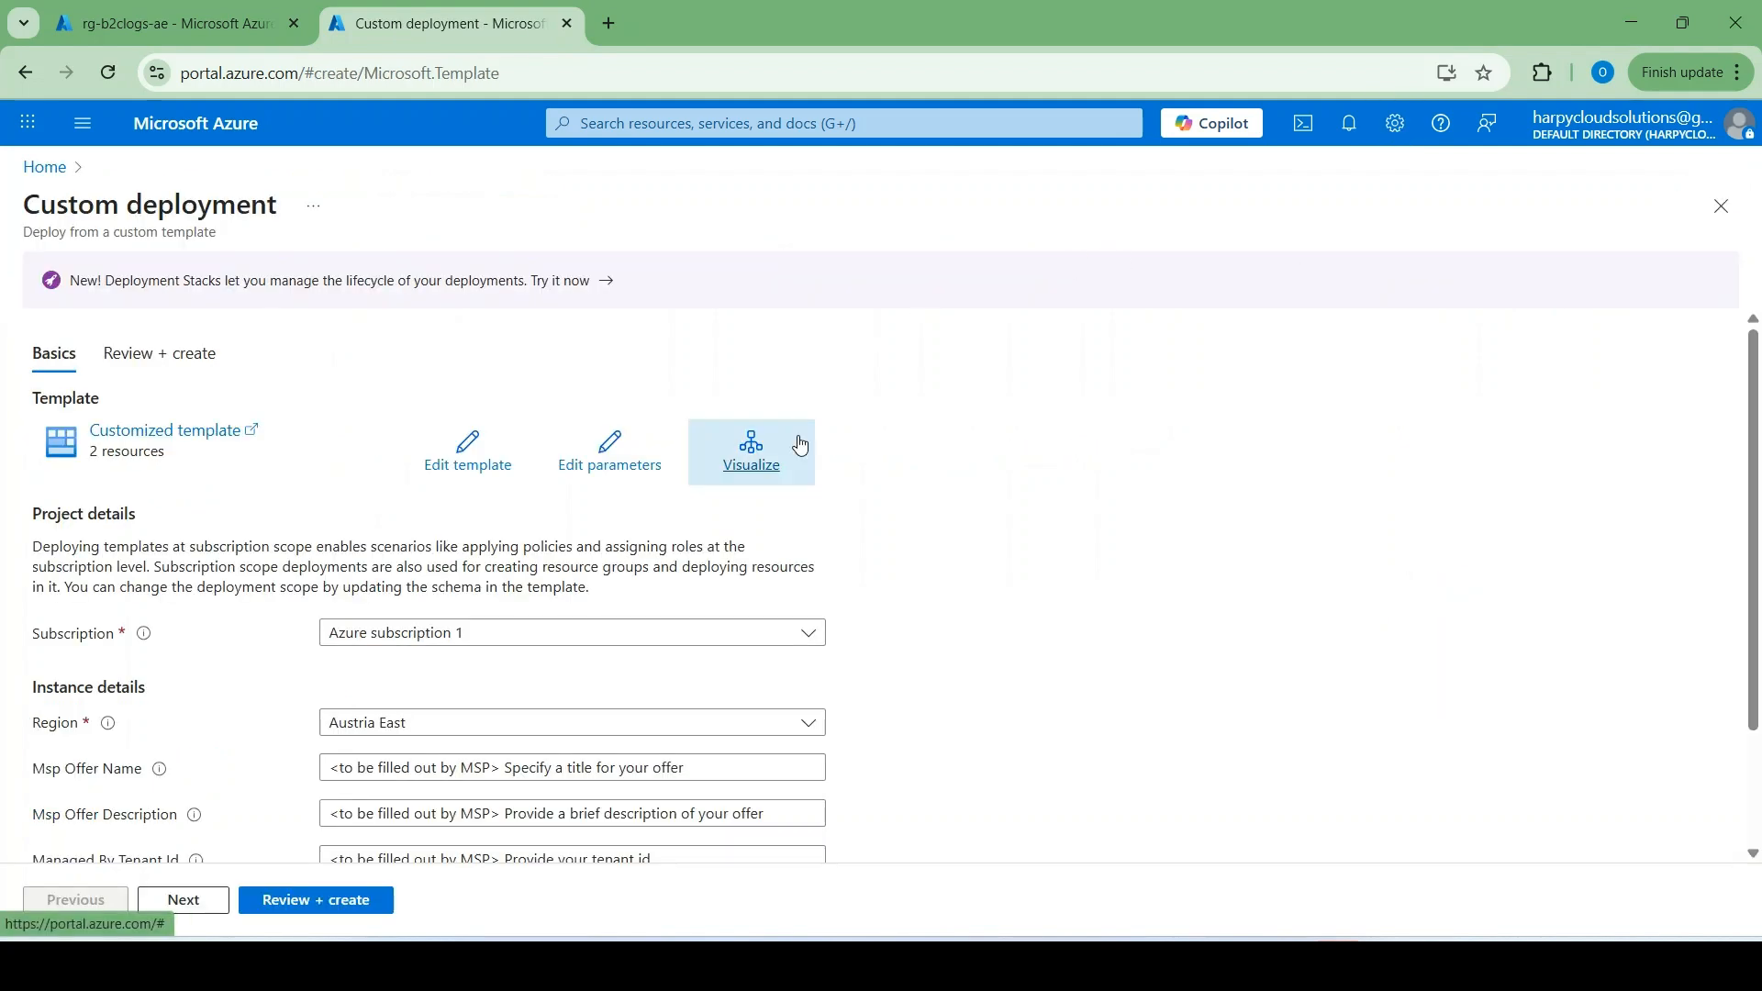
Step: Open the deployment template's parameters for editing and set the mspOfferName value to "Azure B2C Monitoring"
scroll(638, 421, "down", 2)
scroll(639, 421, "up", 1)
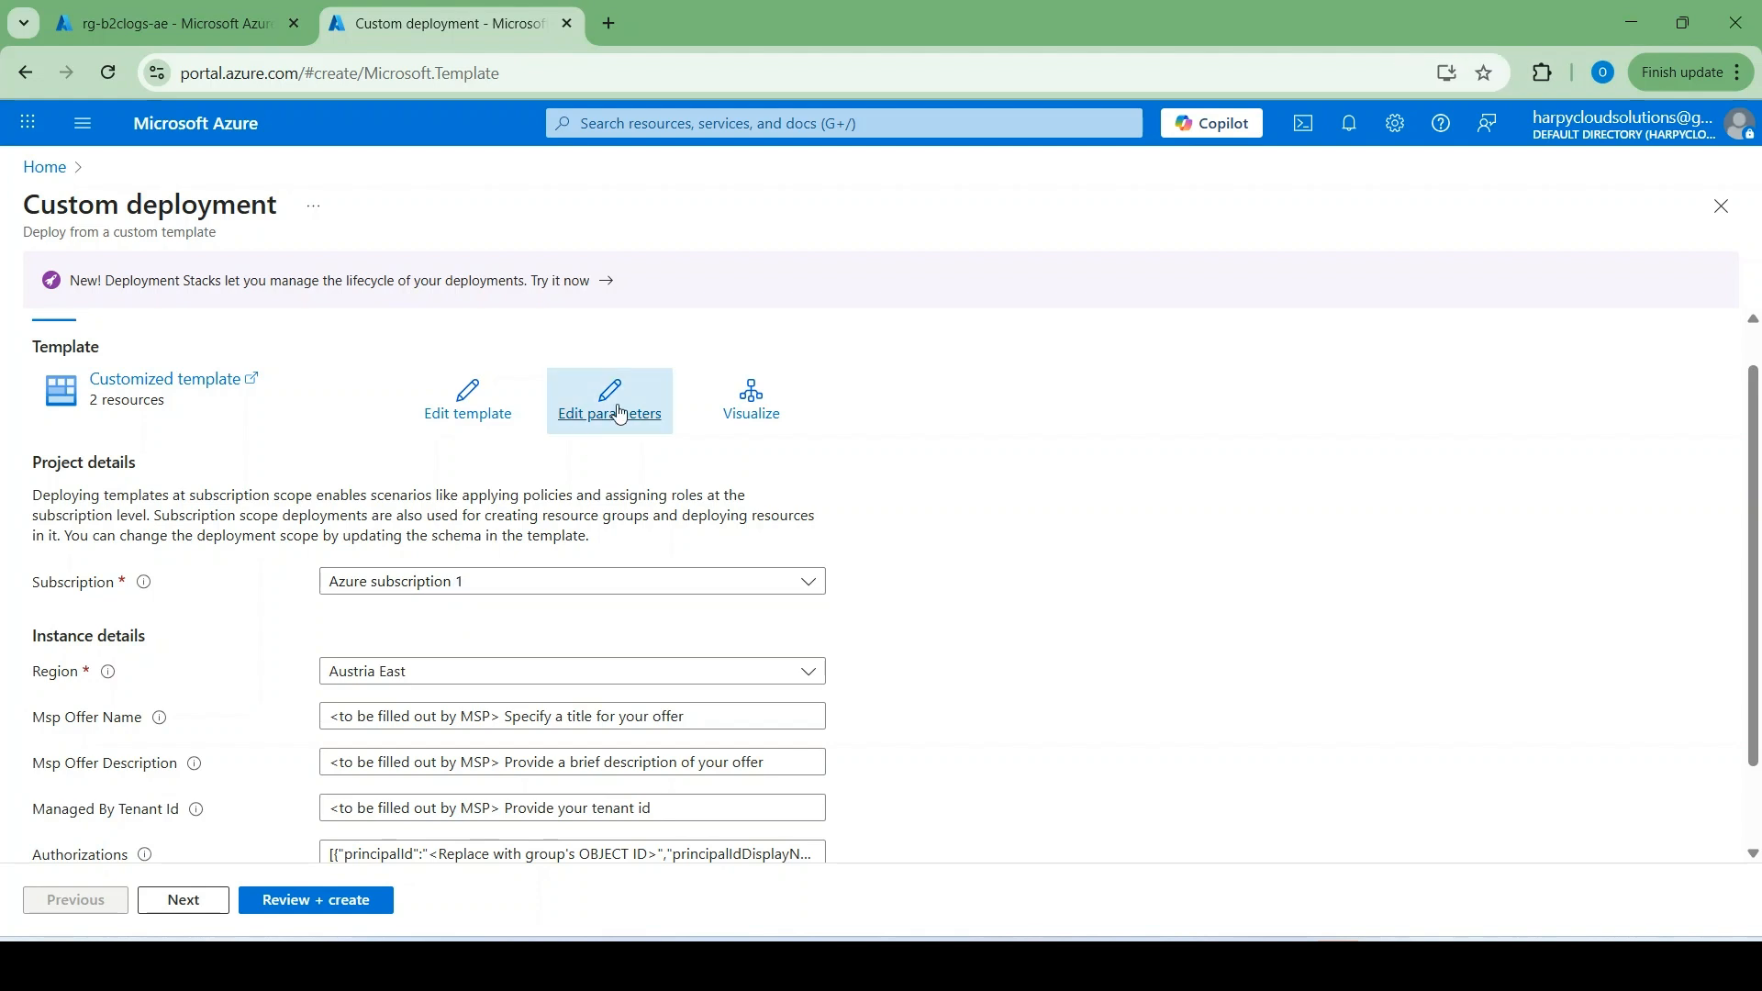
left_click(620, 414)
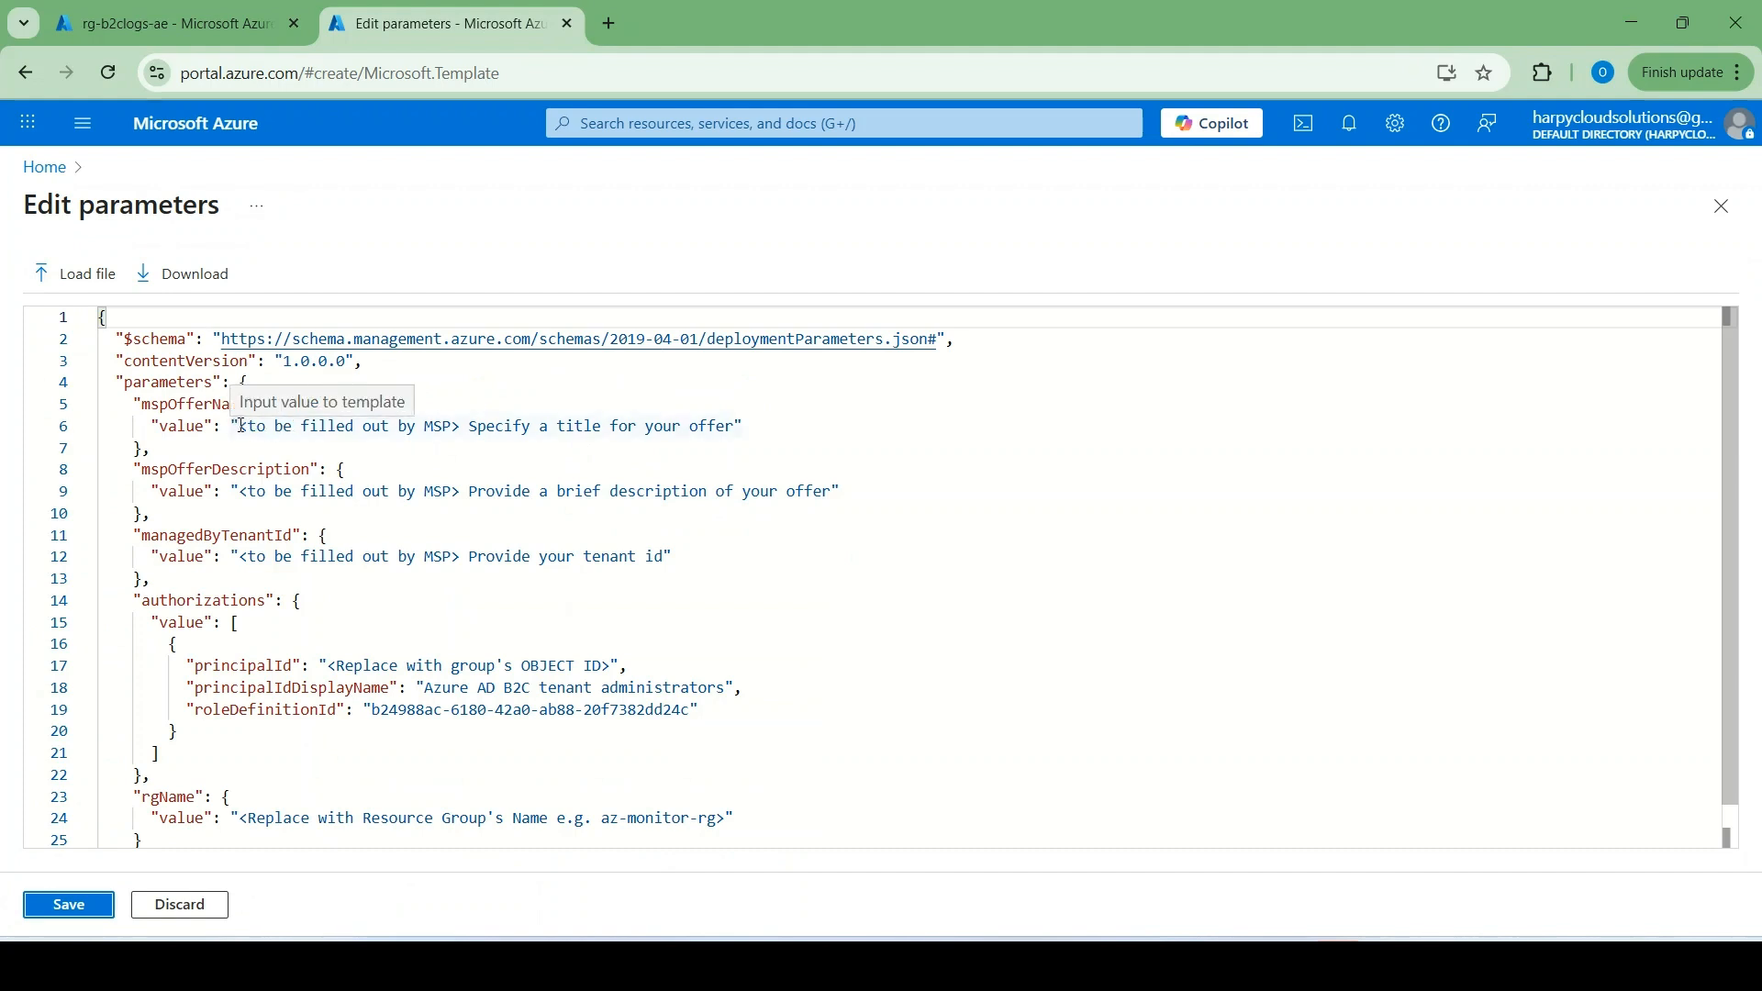
left_click_drag(242, 425, 483, 412)
left_click_drag(611, 418, 736, 427)
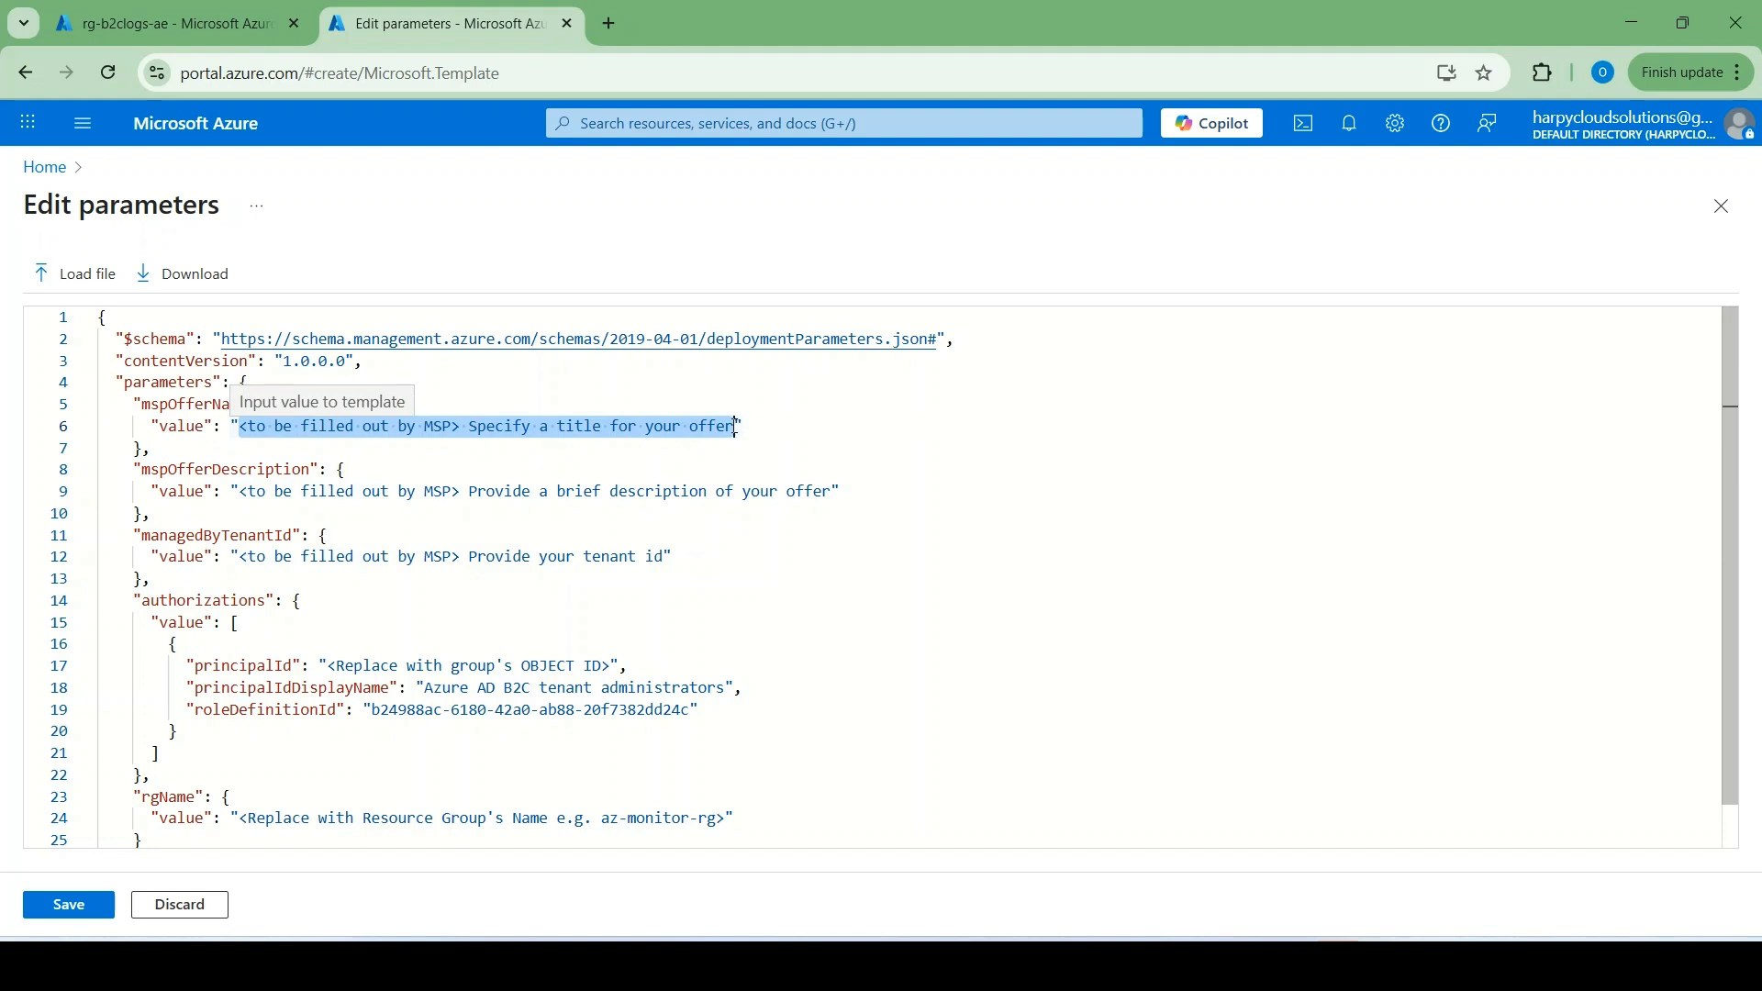
type("Azure ")
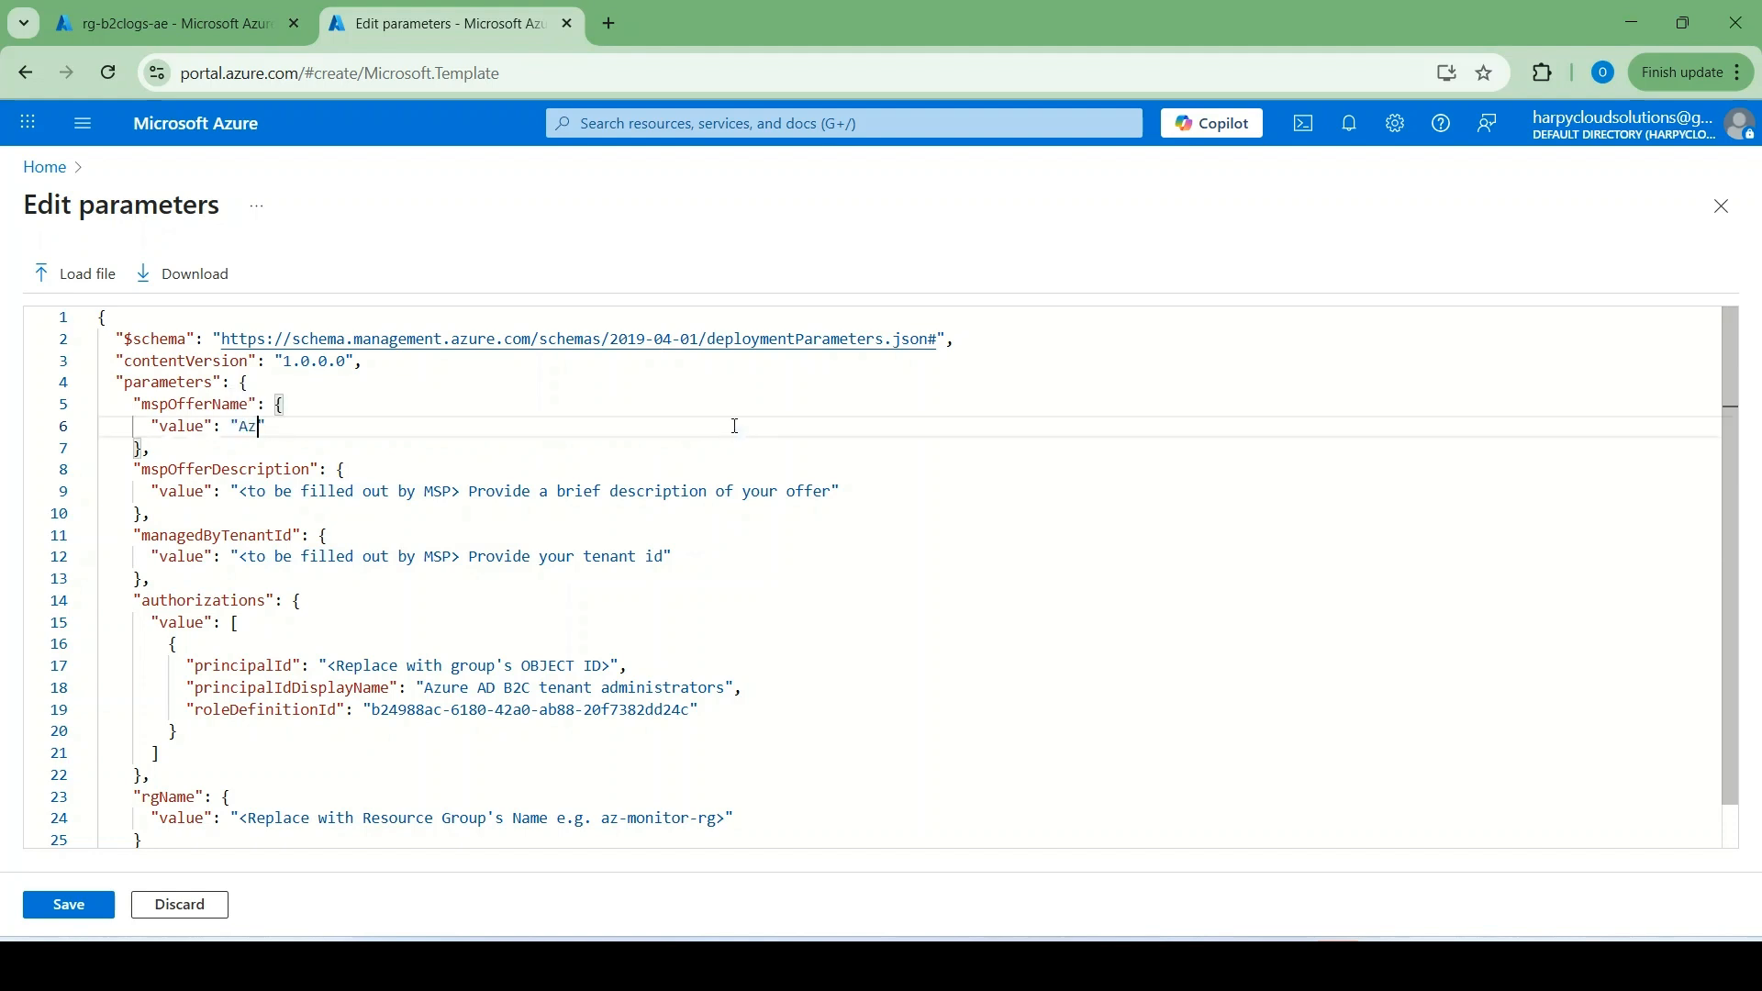
type("B2C Monitoring")
Step: Replace the mspOfferDescription placeholder value with "Enable B2C Monitoringr"
left_click_drag(246, 494, 346, 469)
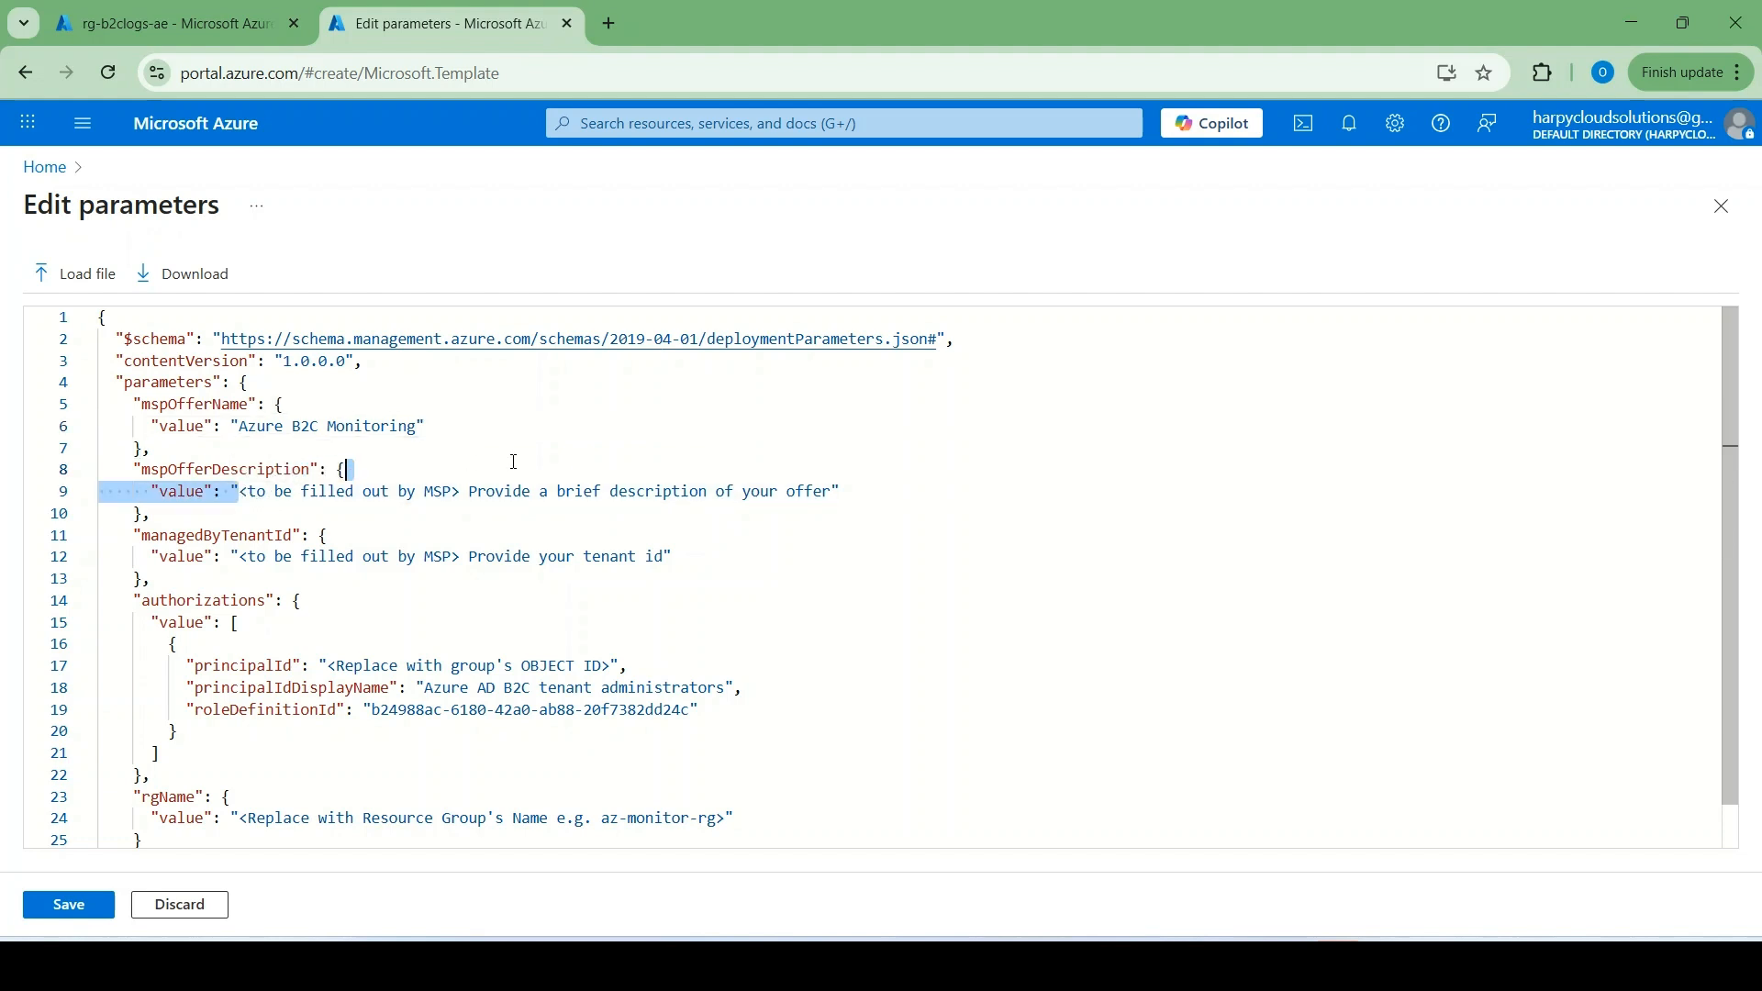
left_click_drag(761, 479, 828, 499)
type("Enable ")
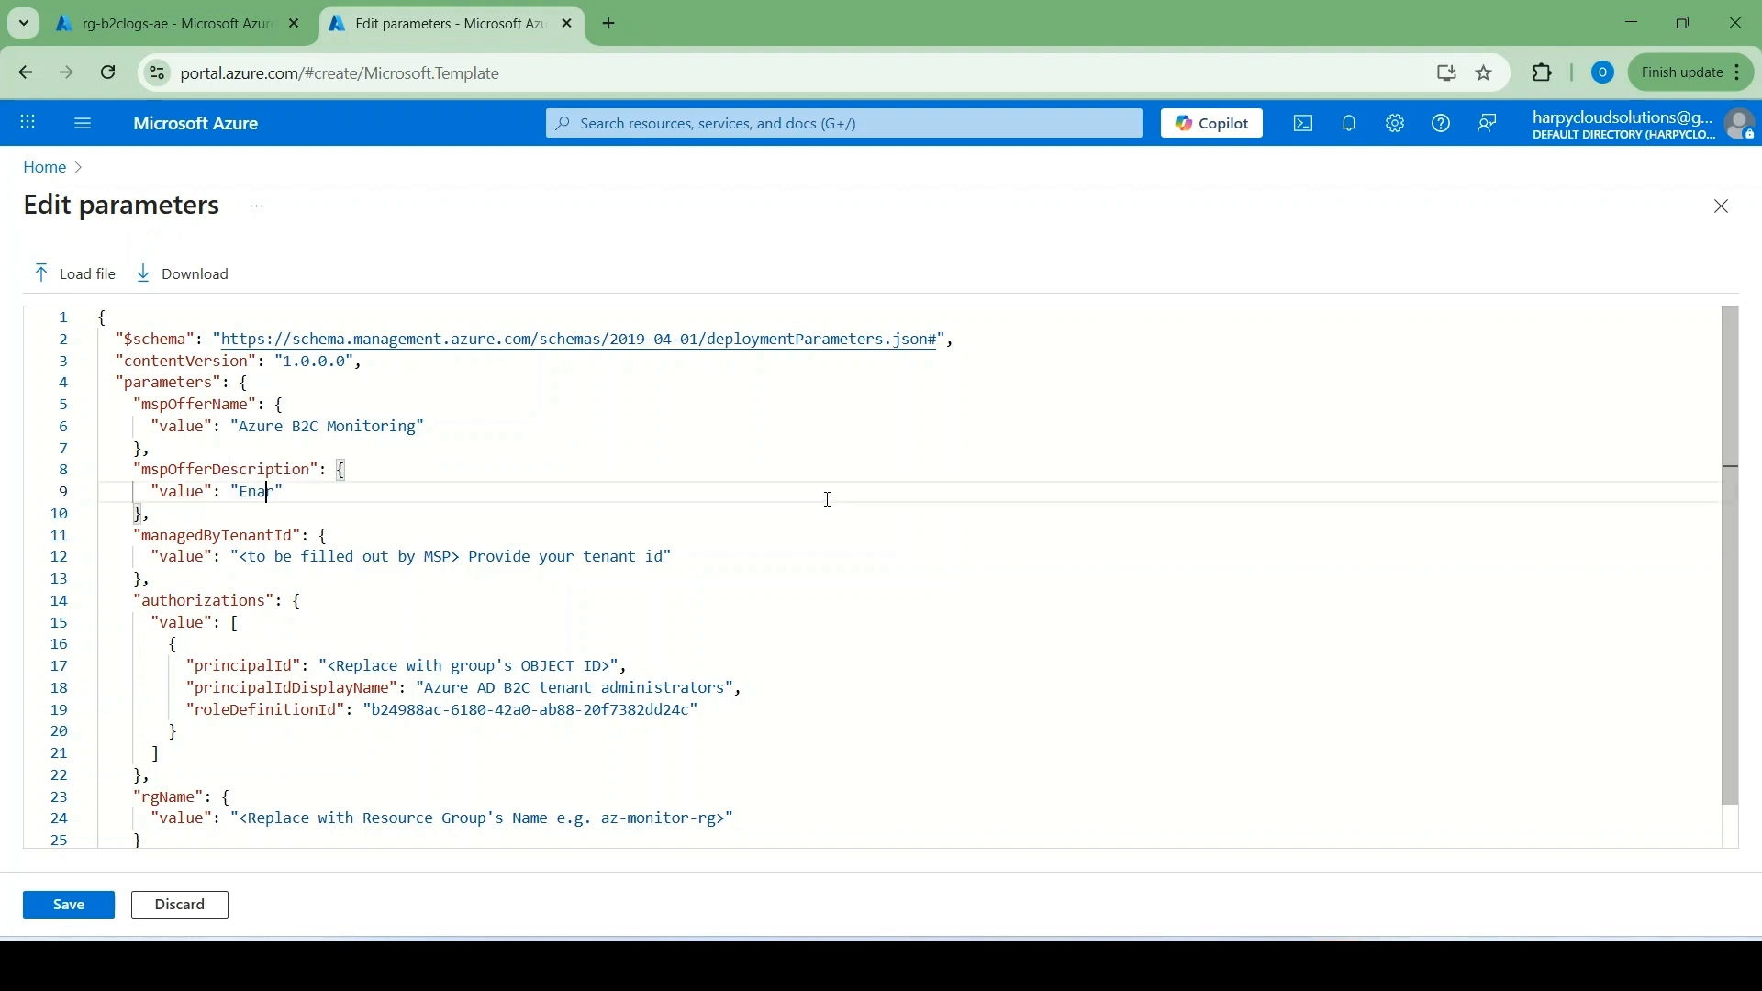
type("B2C Monitoring")
Step: Copy TestTenant's tenant ID from its overview in the other browser window and paste it as the managedByTenantId value
left_click_drag(243, 558, 668, 558)
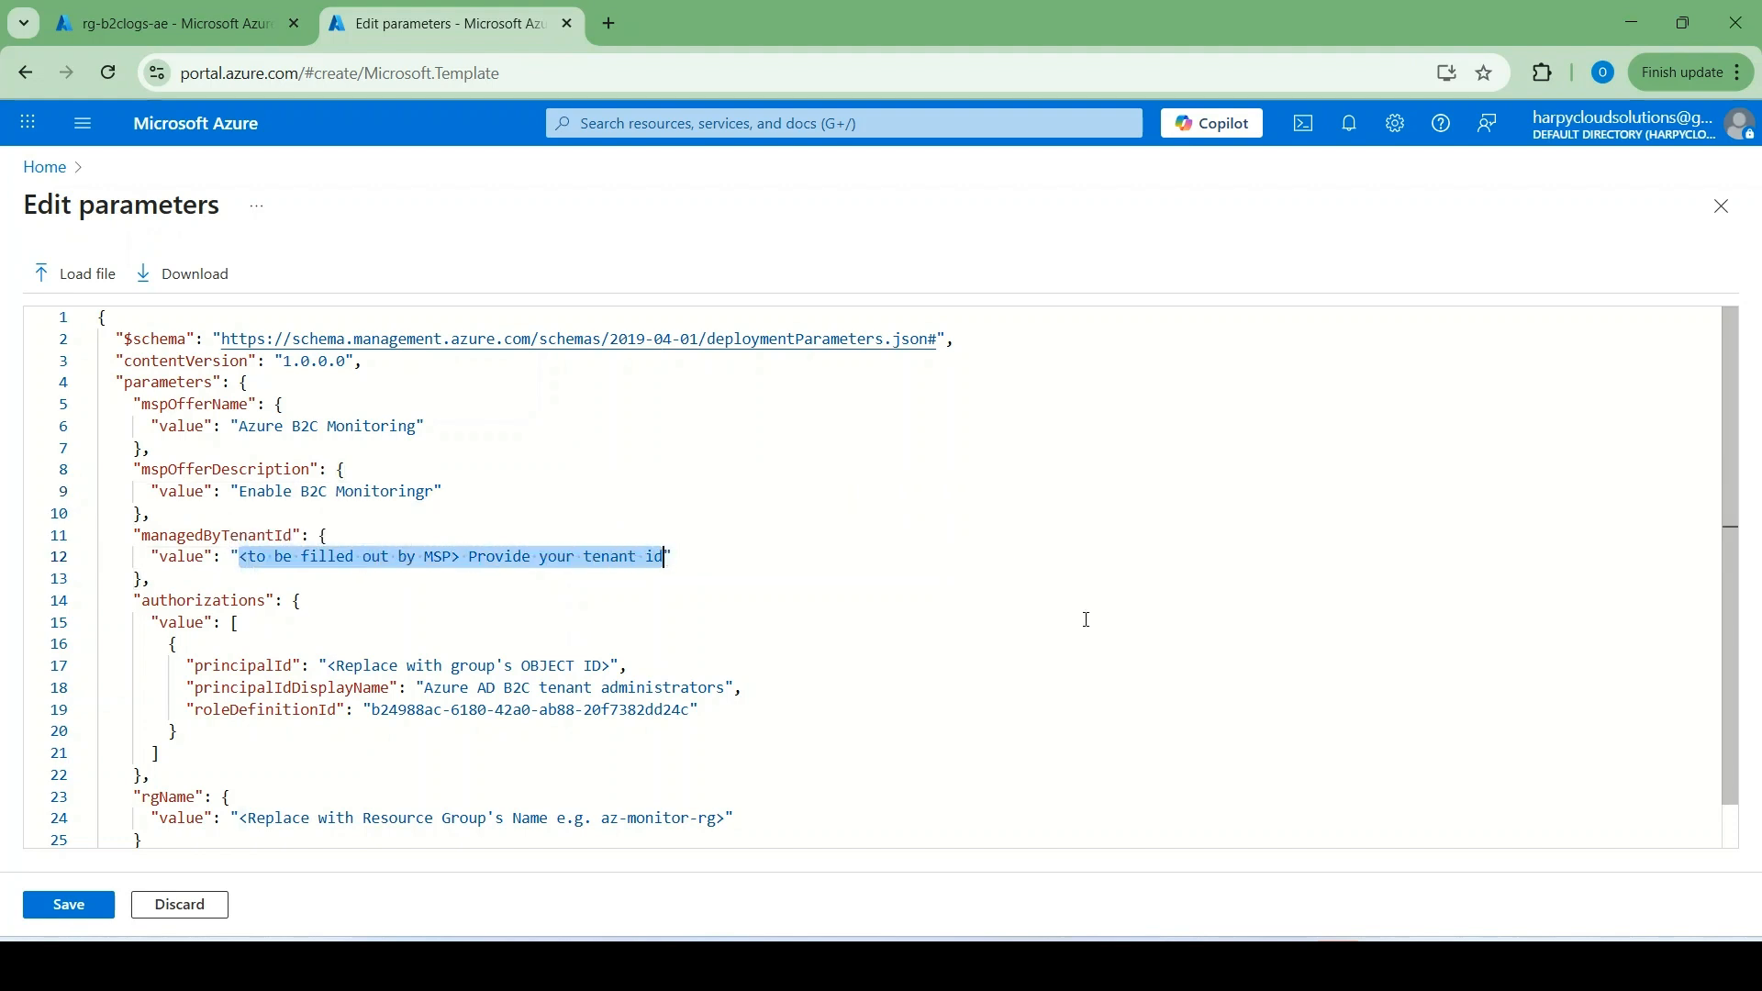
mouse_move(1193, 962)
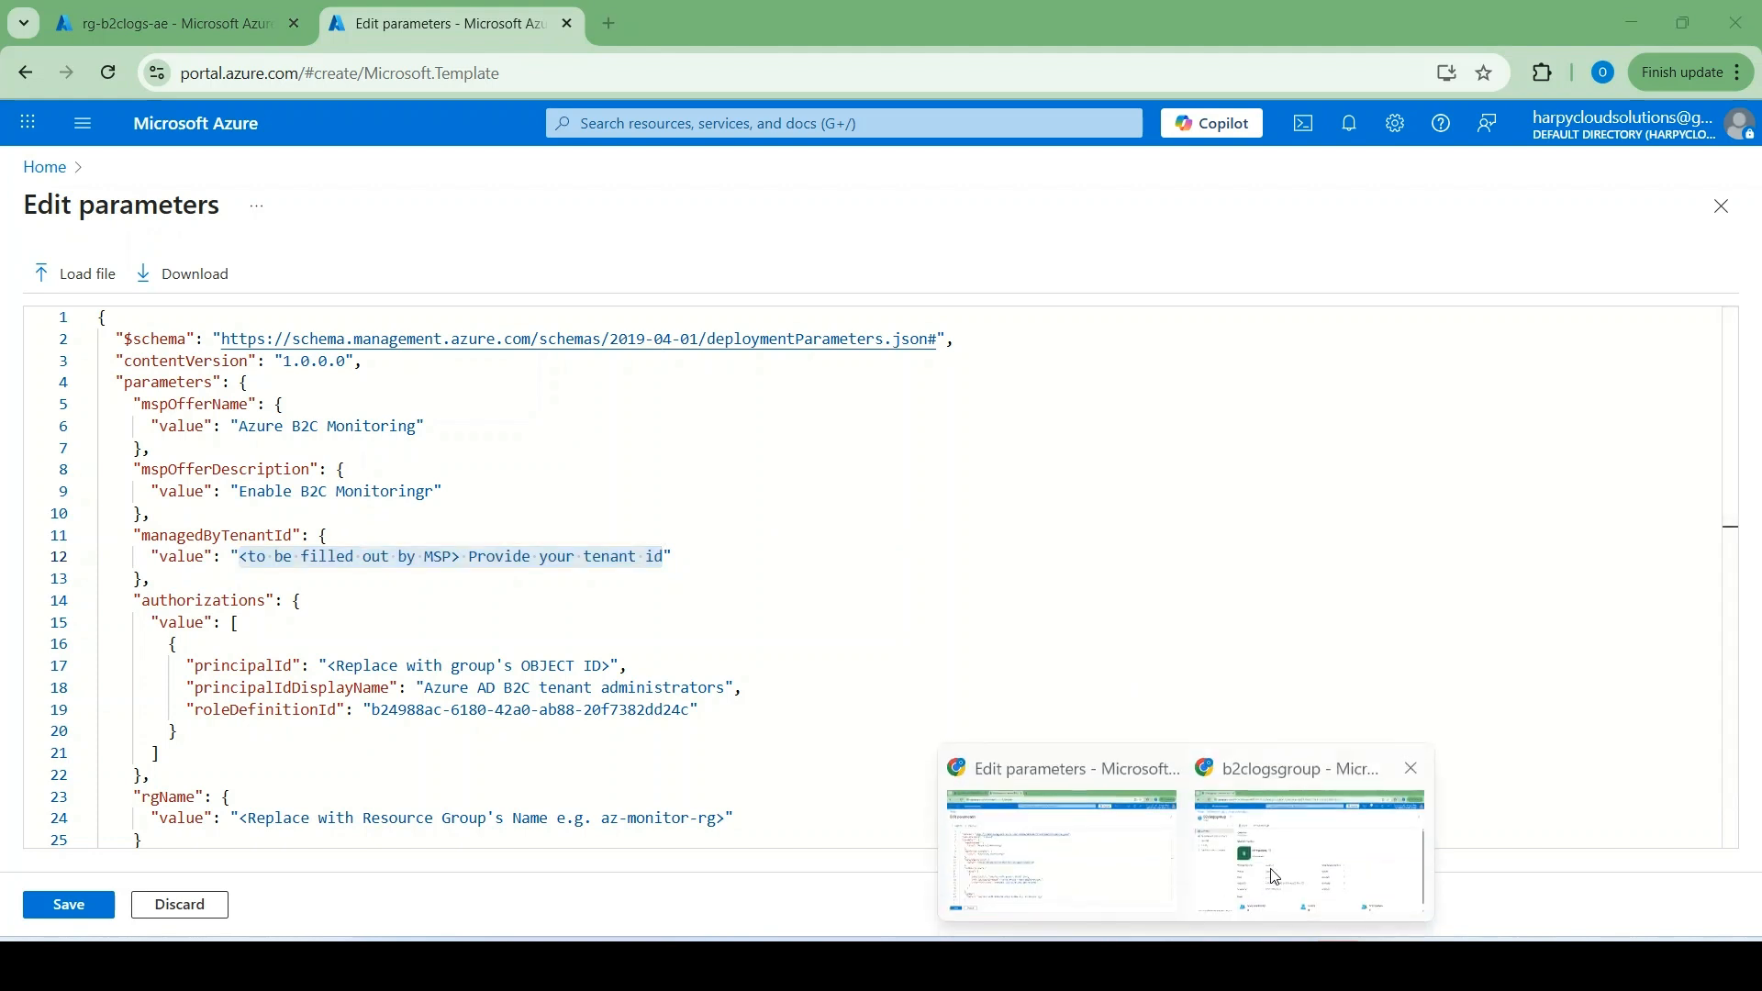
left_click(1270, 885)
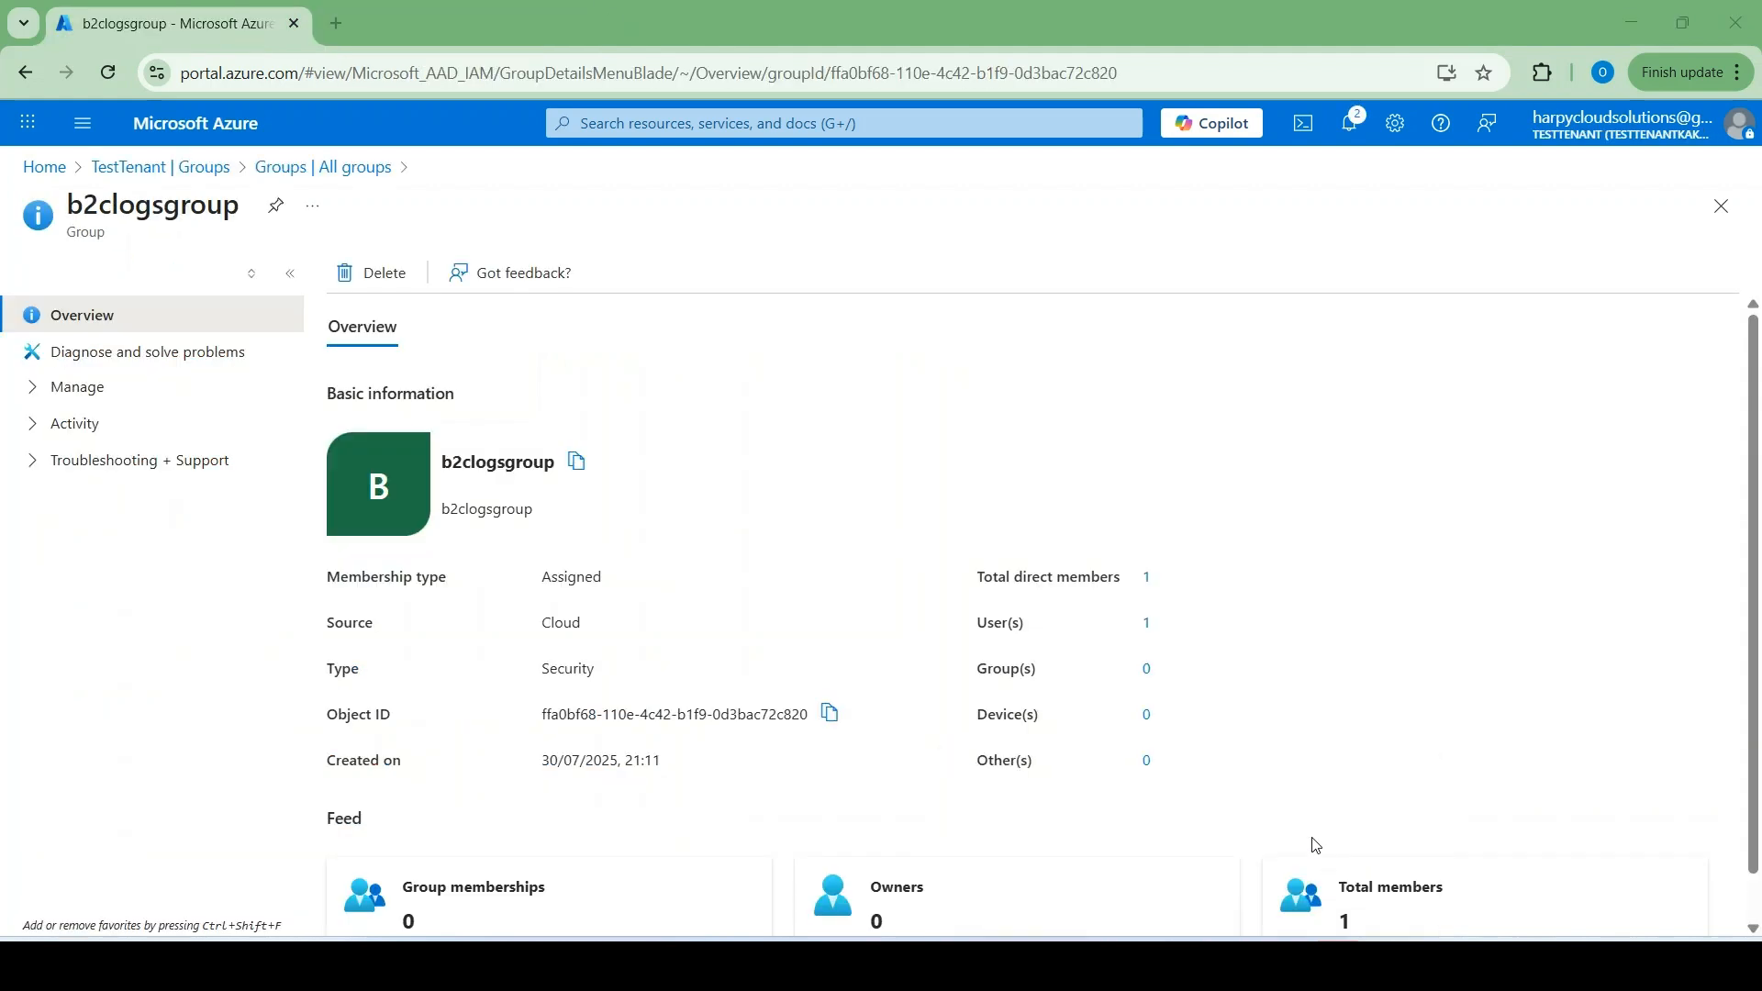
left_click(112, 173)
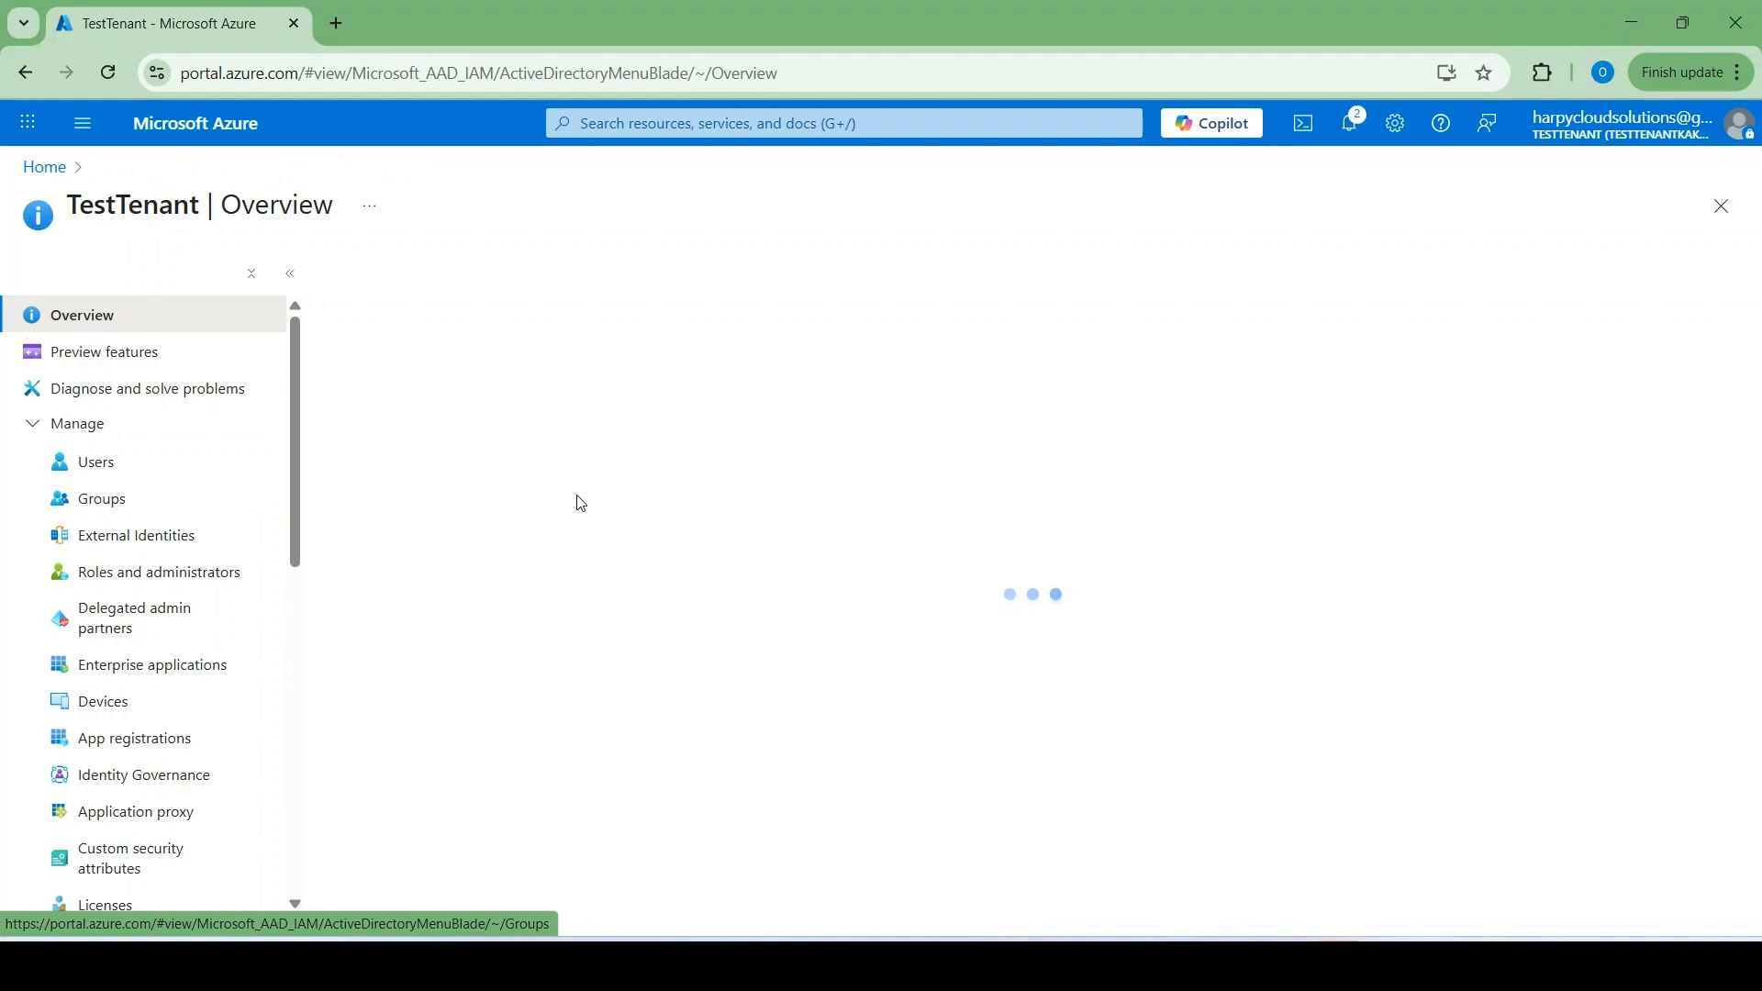
left_click(856, 597)
left_click(1645, 28)
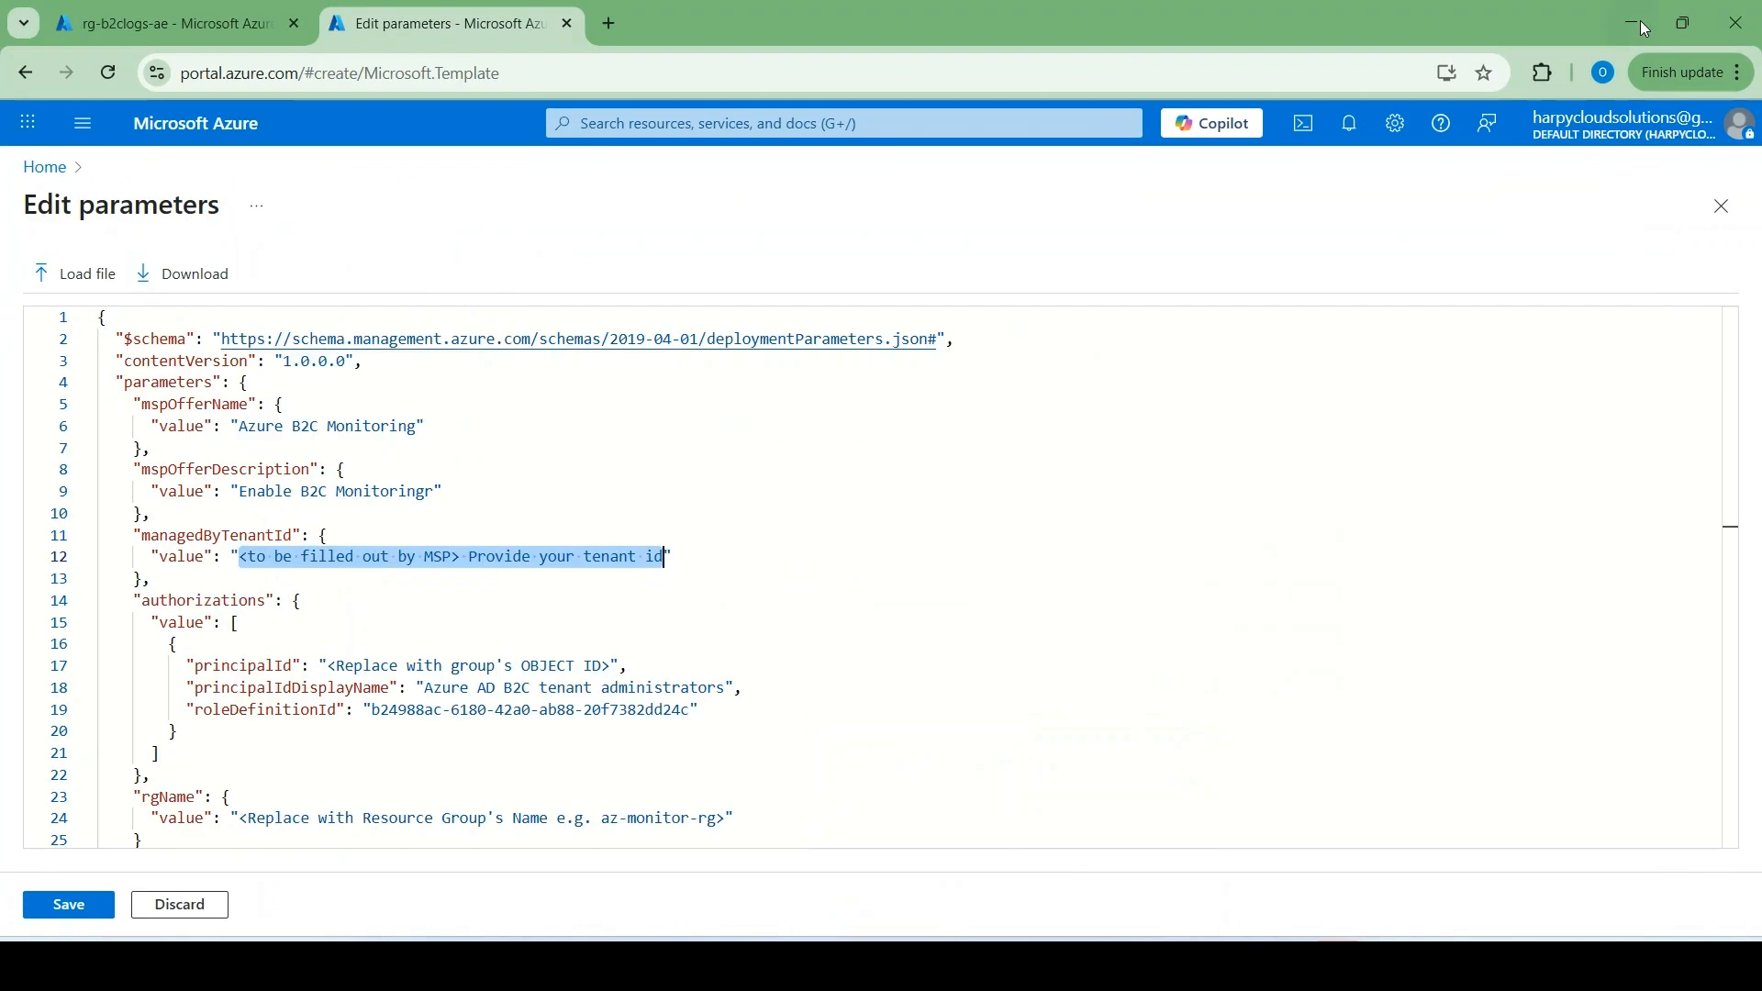
left_click(562, 563)
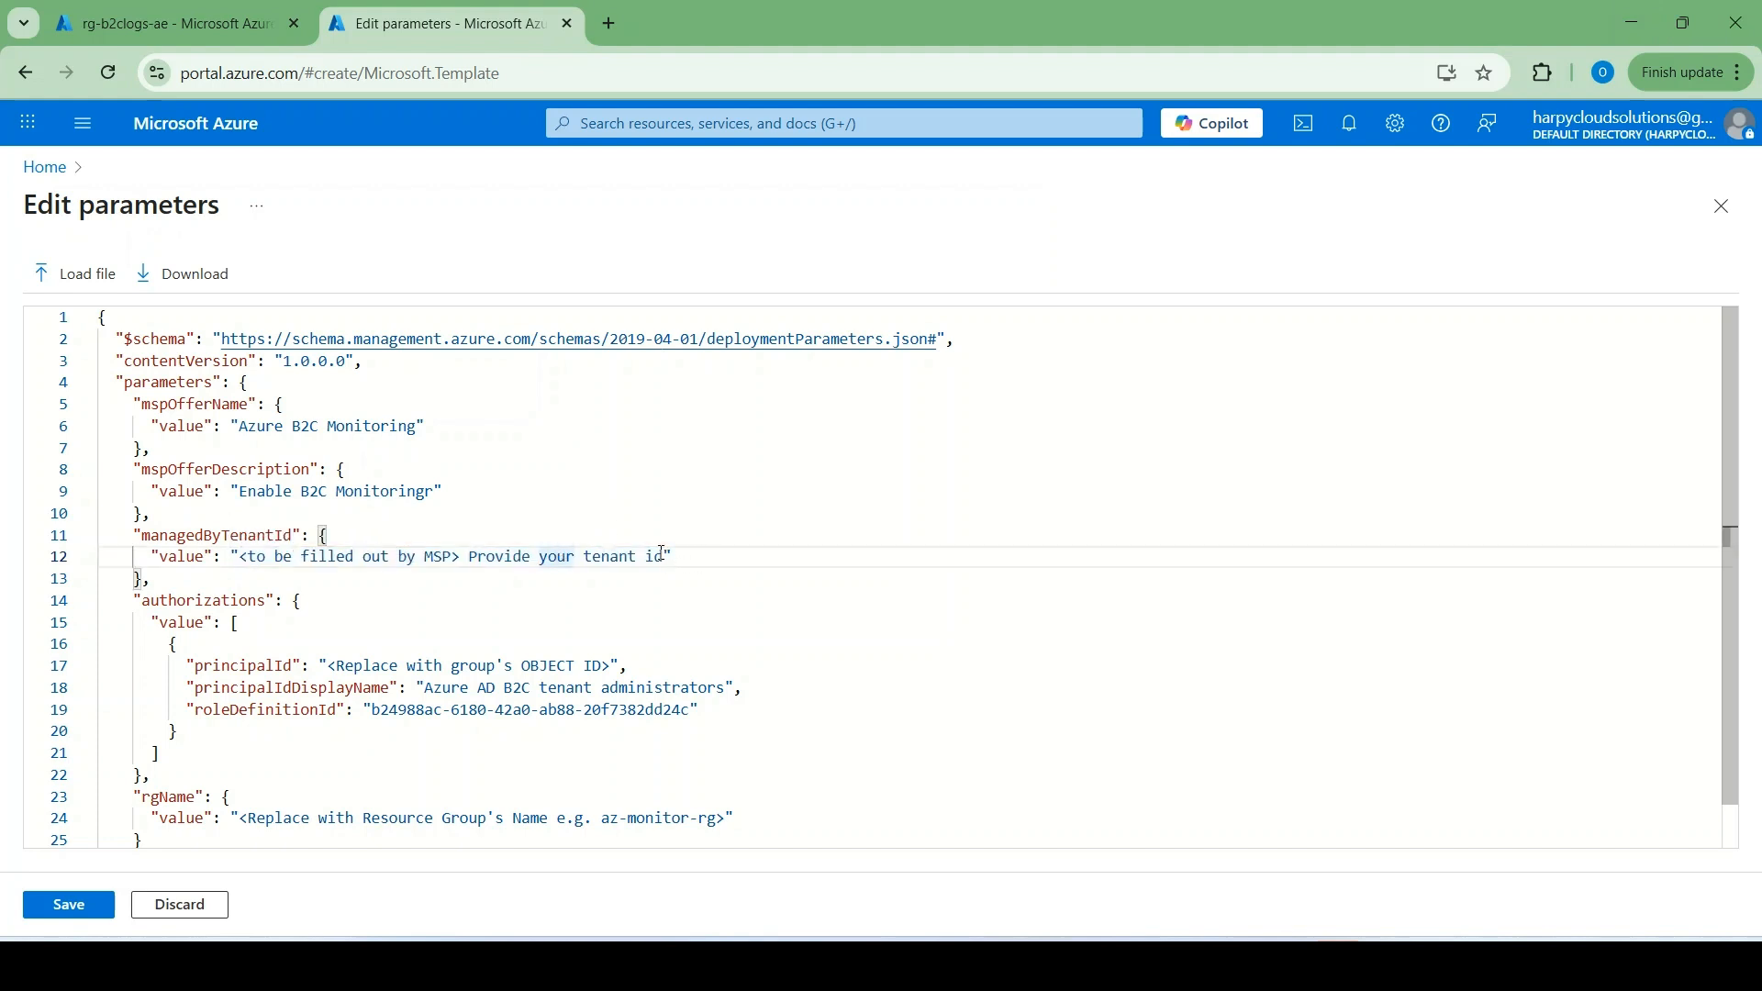
left_click_drag(665, 556, 237, 557)
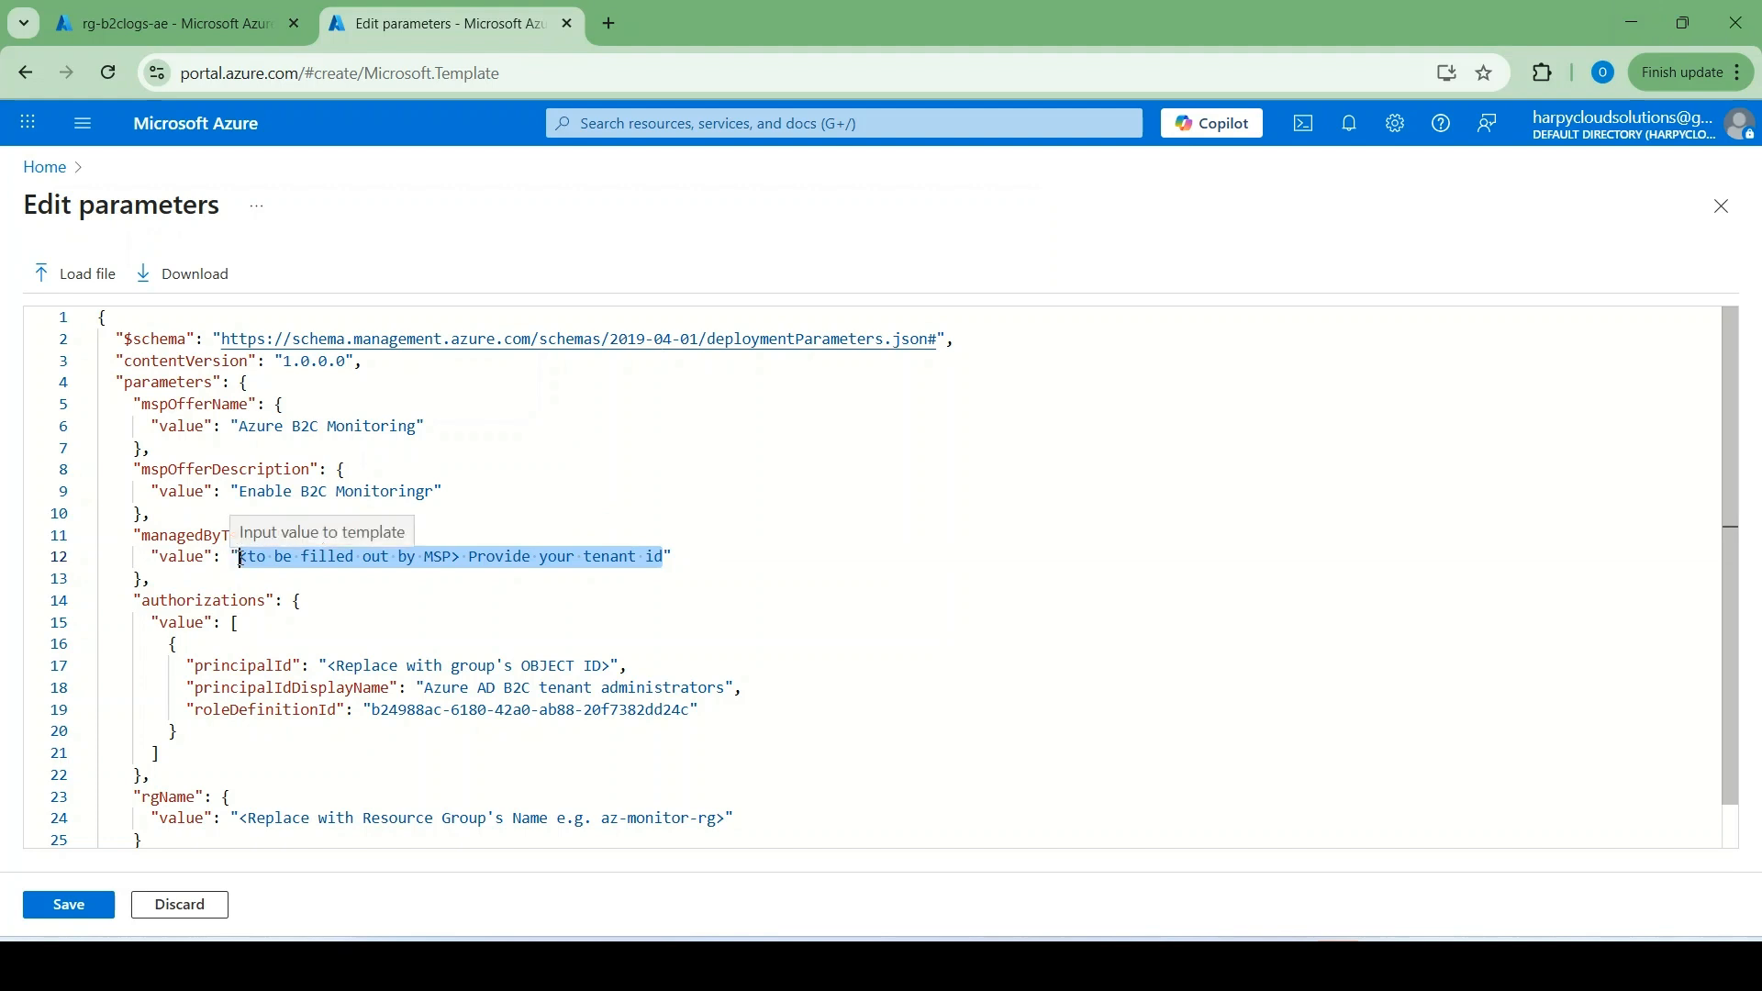
key("ctrl+v")
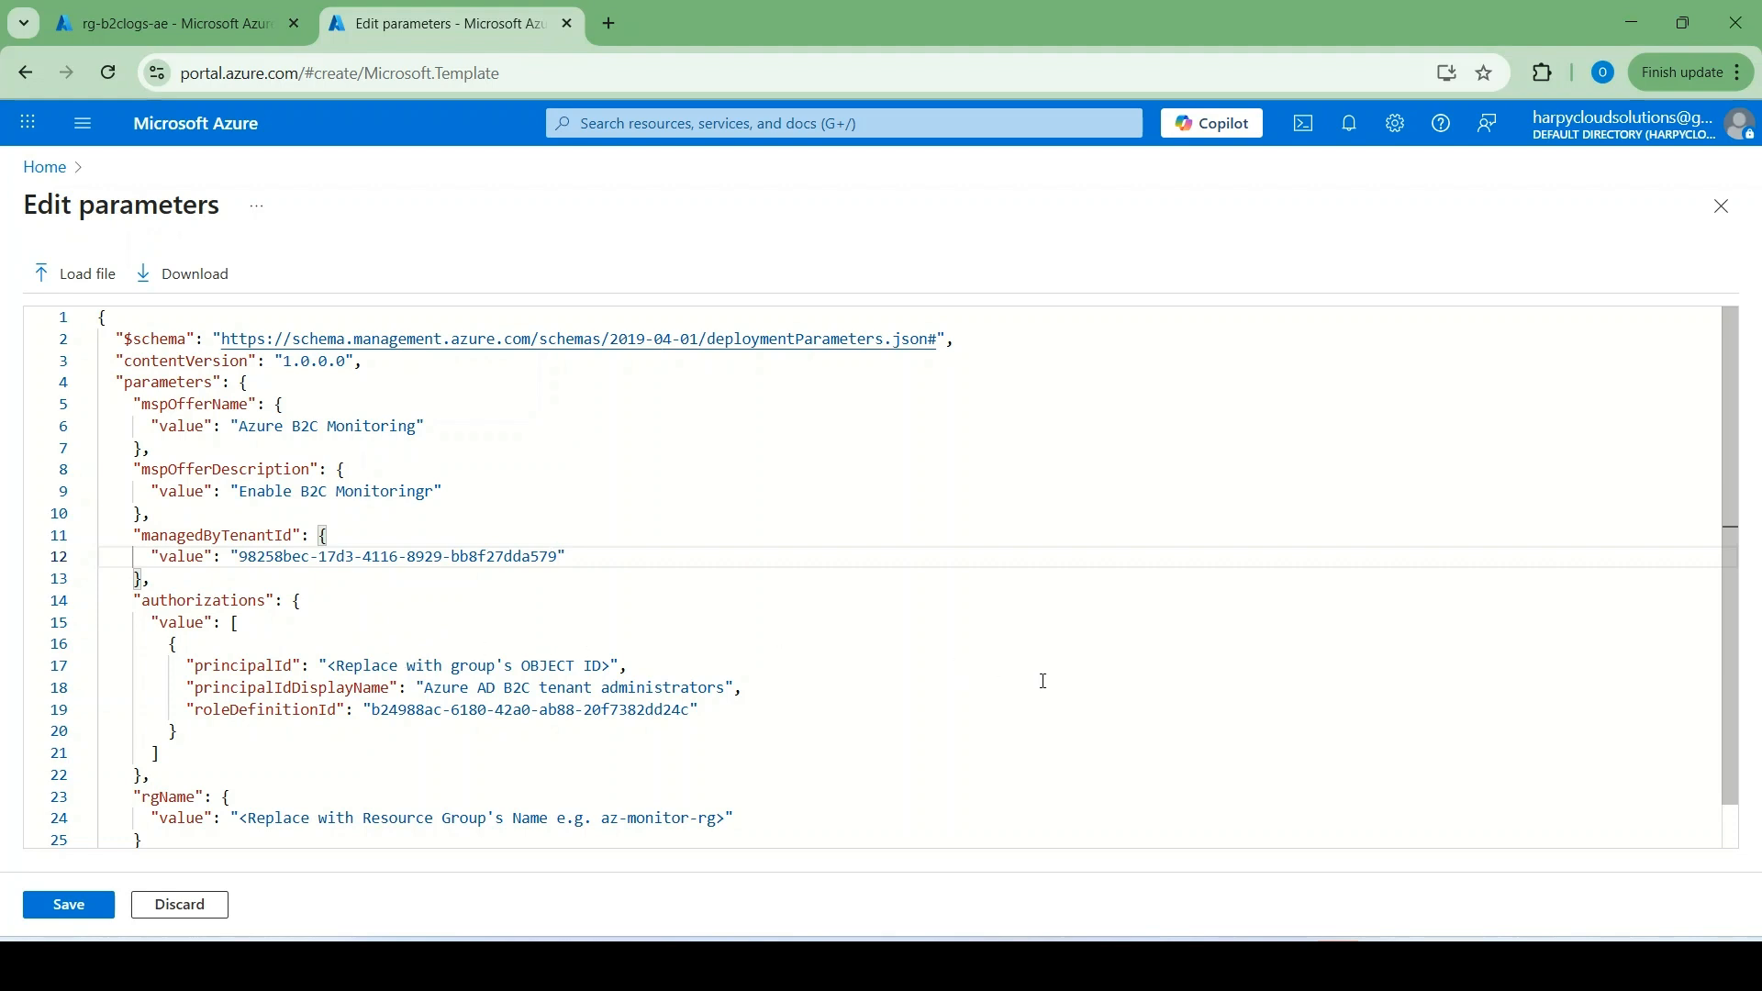
Step: Copy b2clogsgroup's object ID from TestTenant's groups and paste it over the principalId placeholder in the authorizations parameter
left_click(1186, 966)
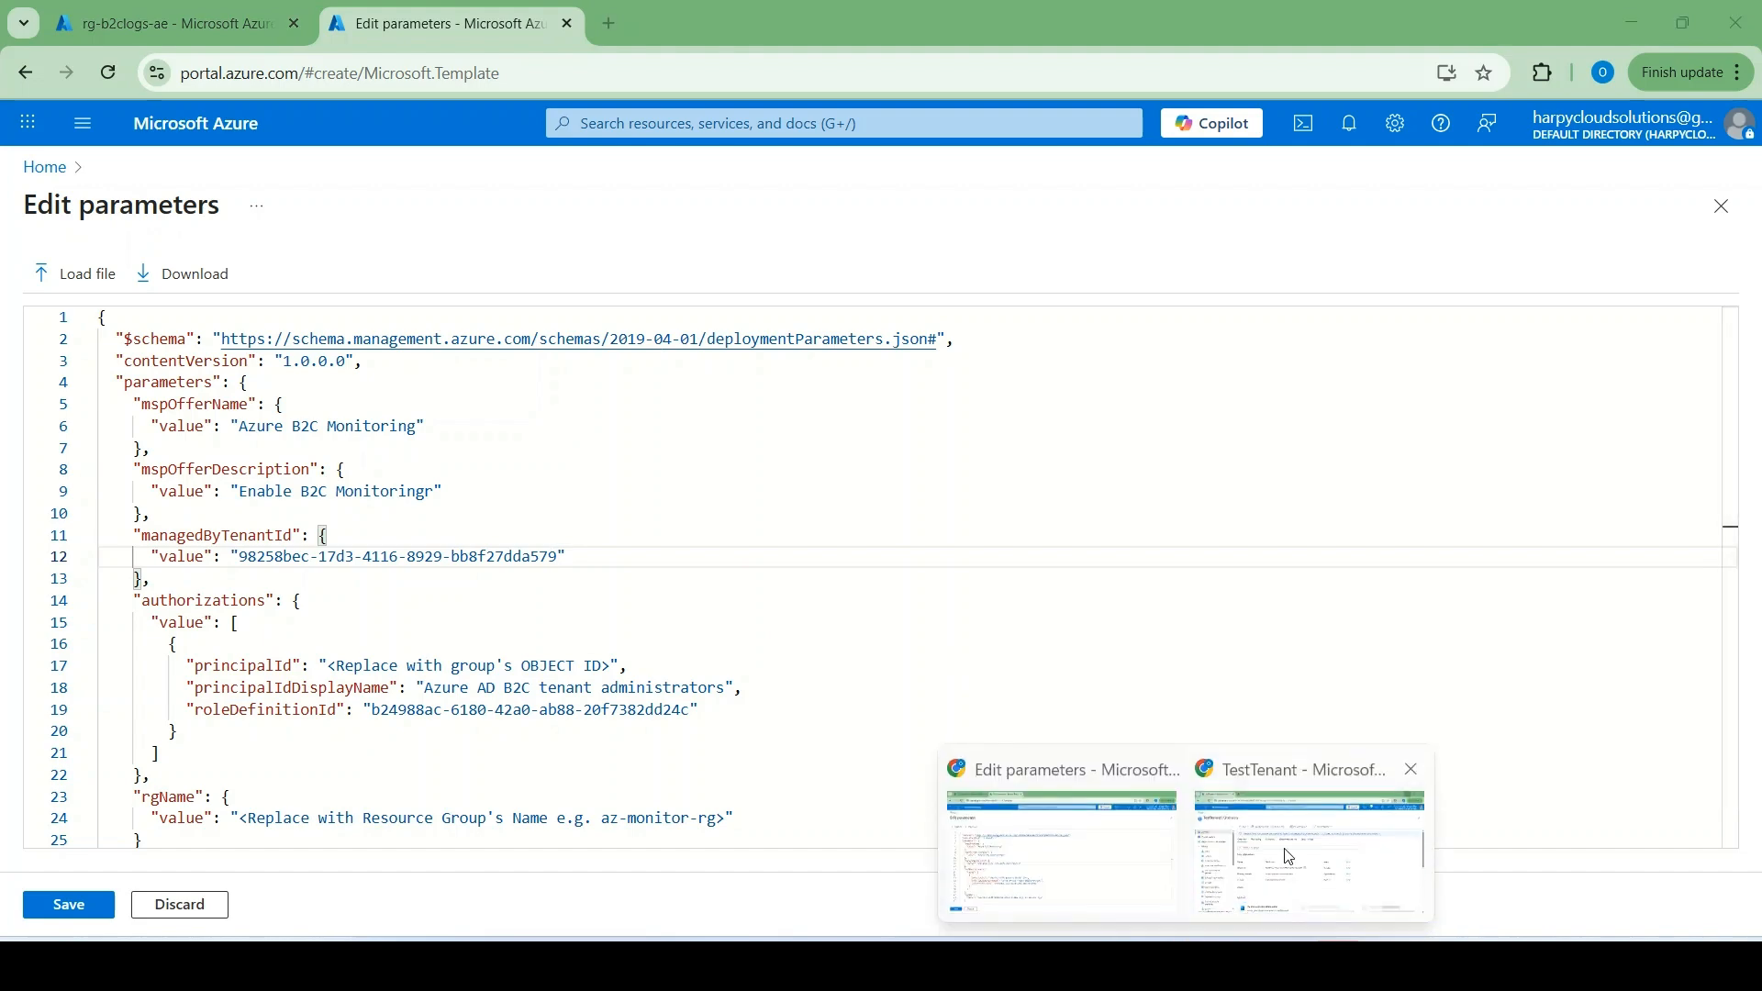
left_click(1370, 786)
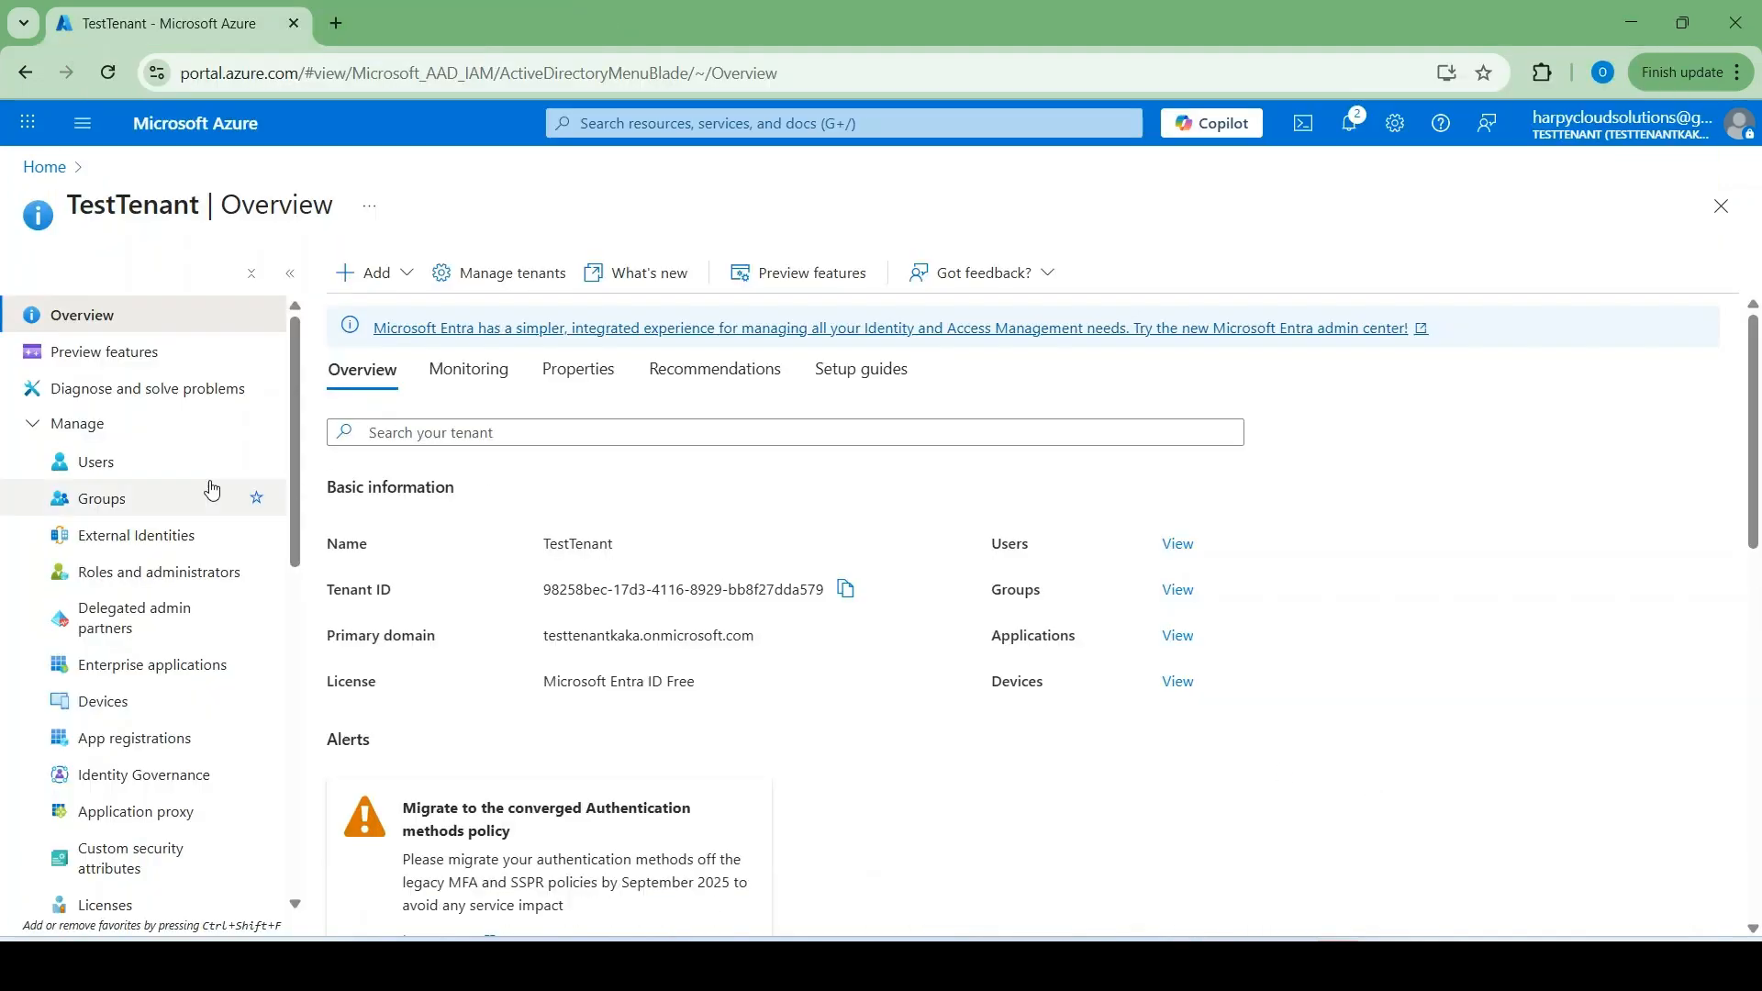
left_click(160, 496)
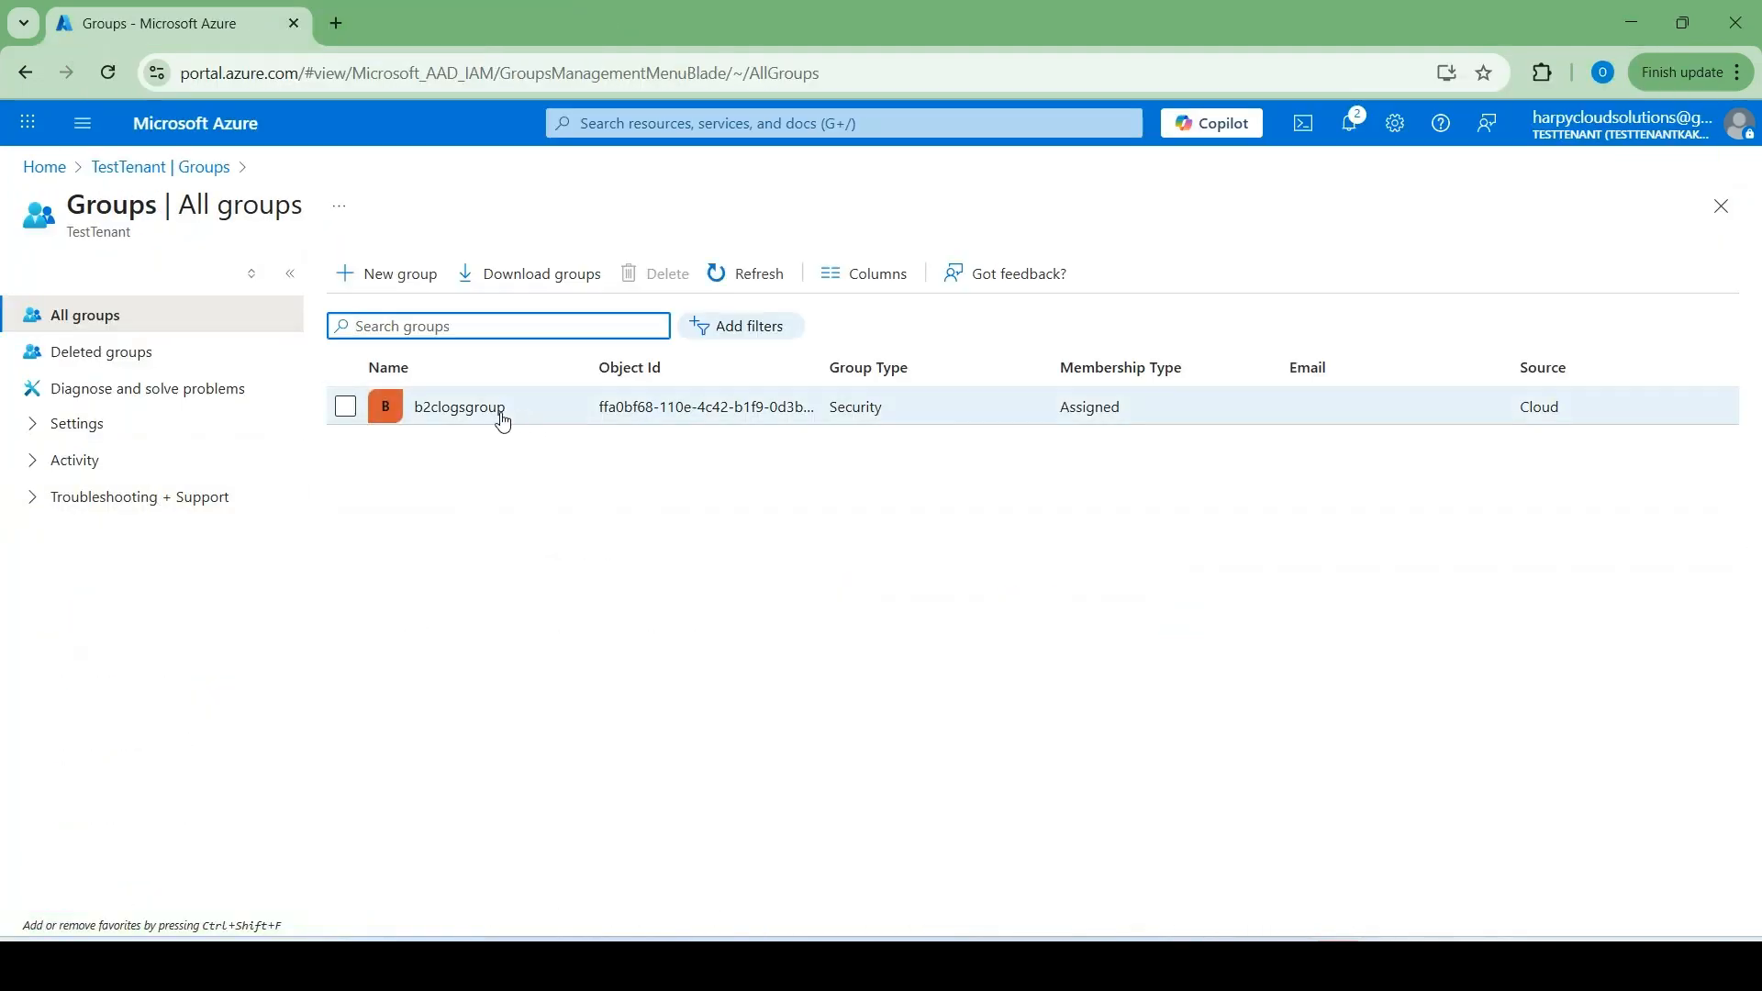
left_click(478, 415)
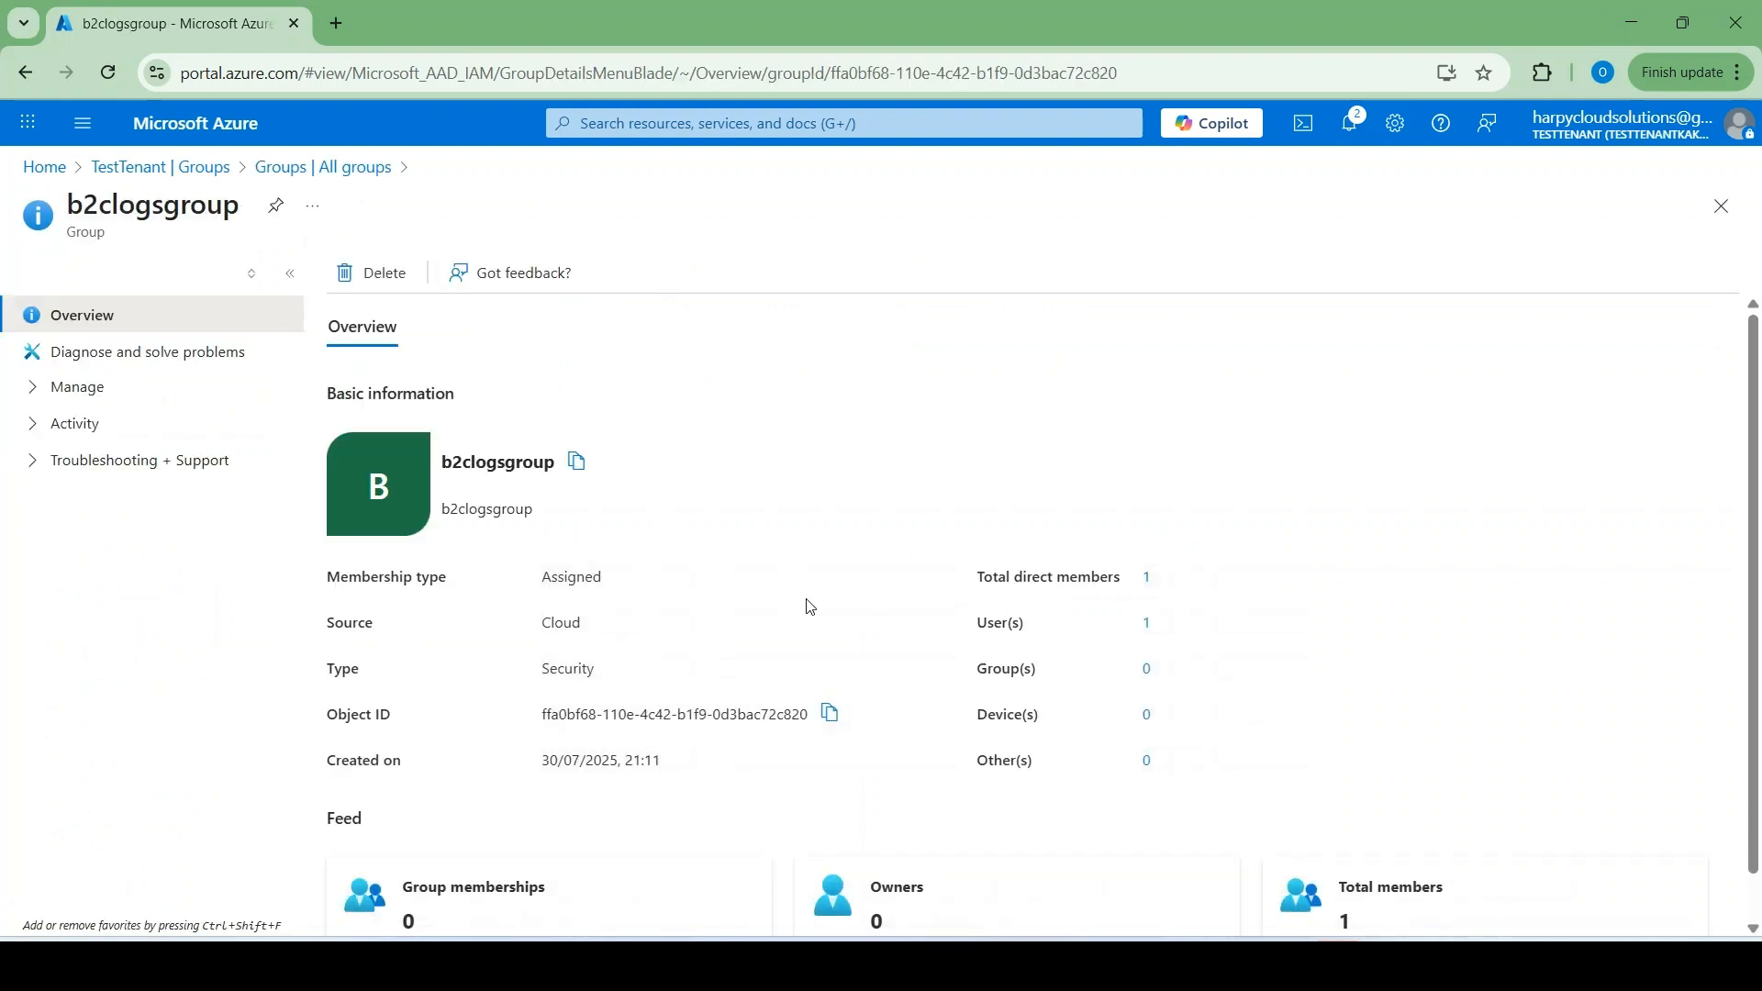
left_click(830, 713)
left_click(1637, 37)
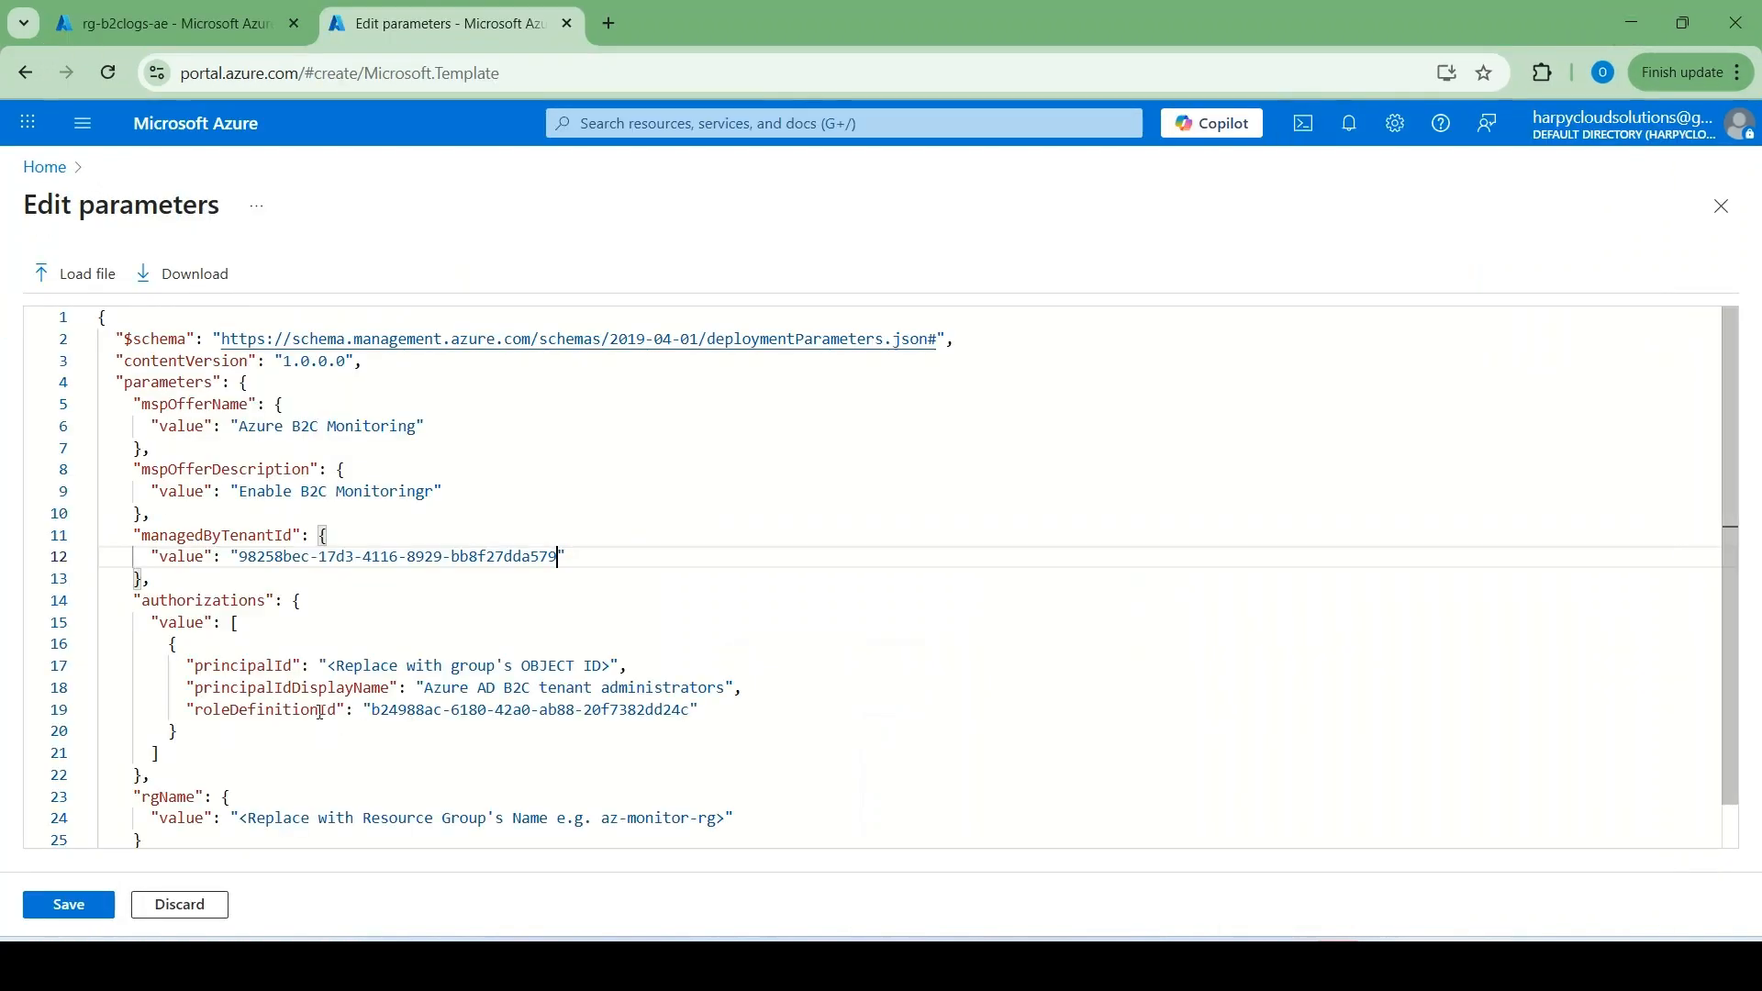
left_click_drag(329, 666, 615, 668)
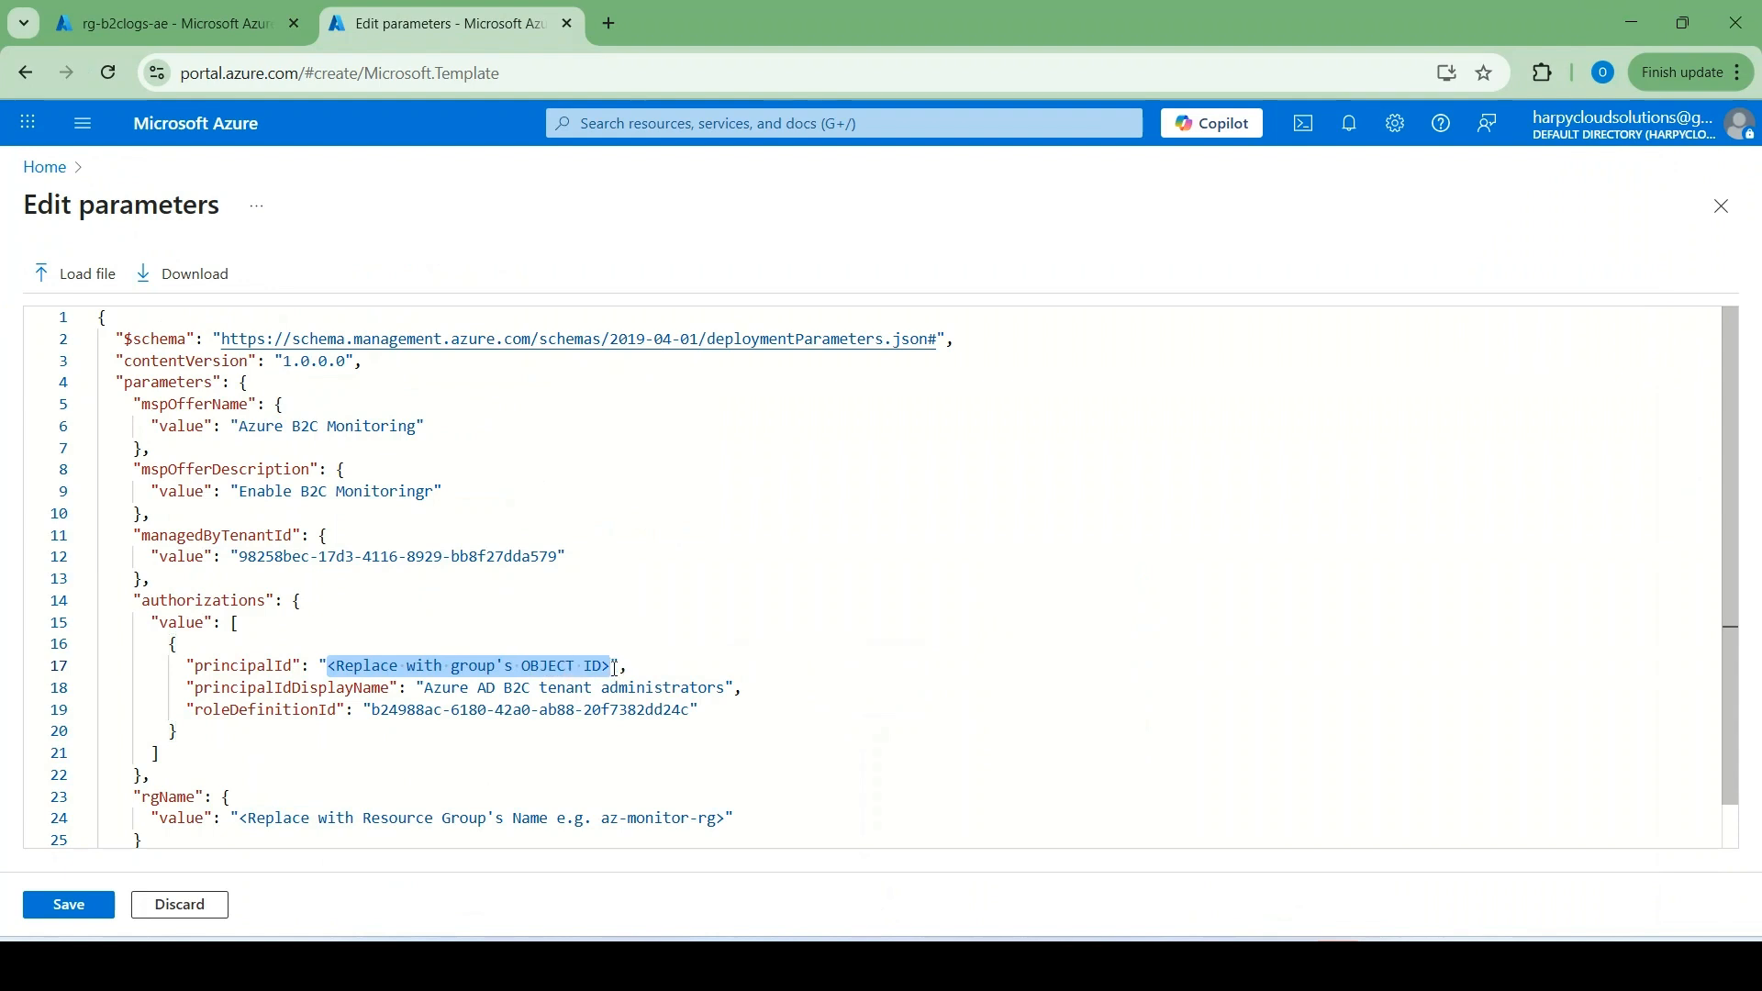
key("ctrl+v")
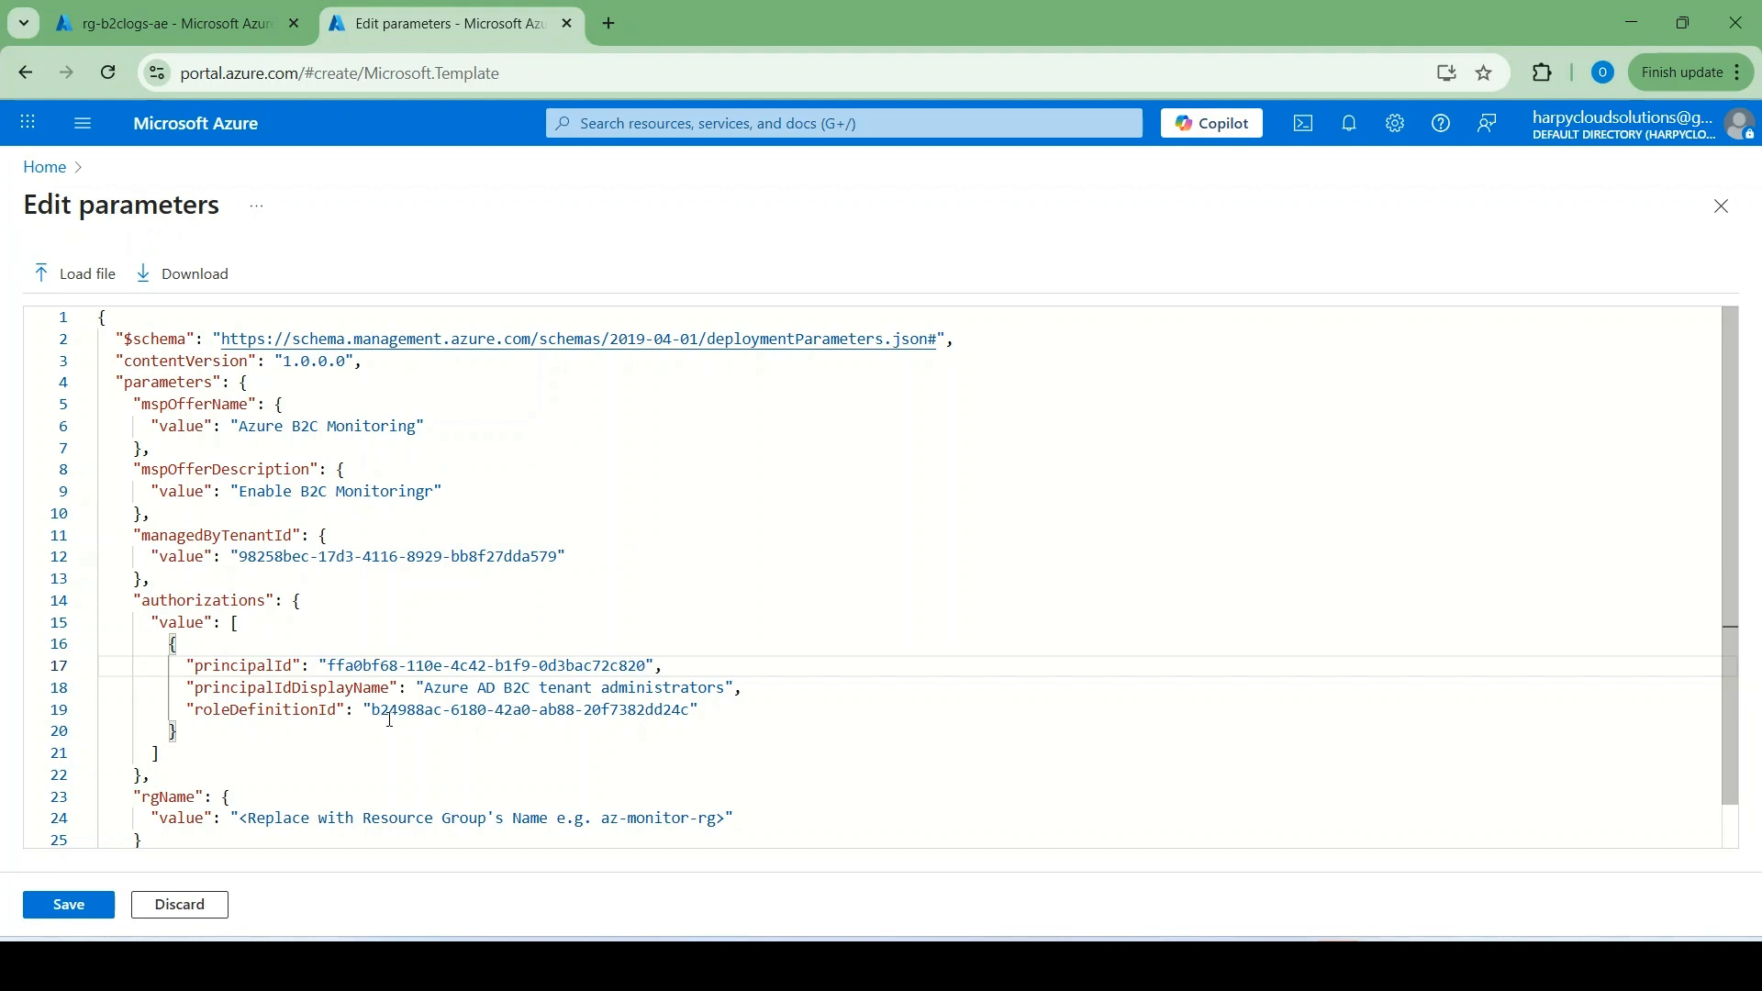
Step: Highlight the roleDefinitionId value in the authorizations parameter
left_click_drag(374, 712, 682, 713)
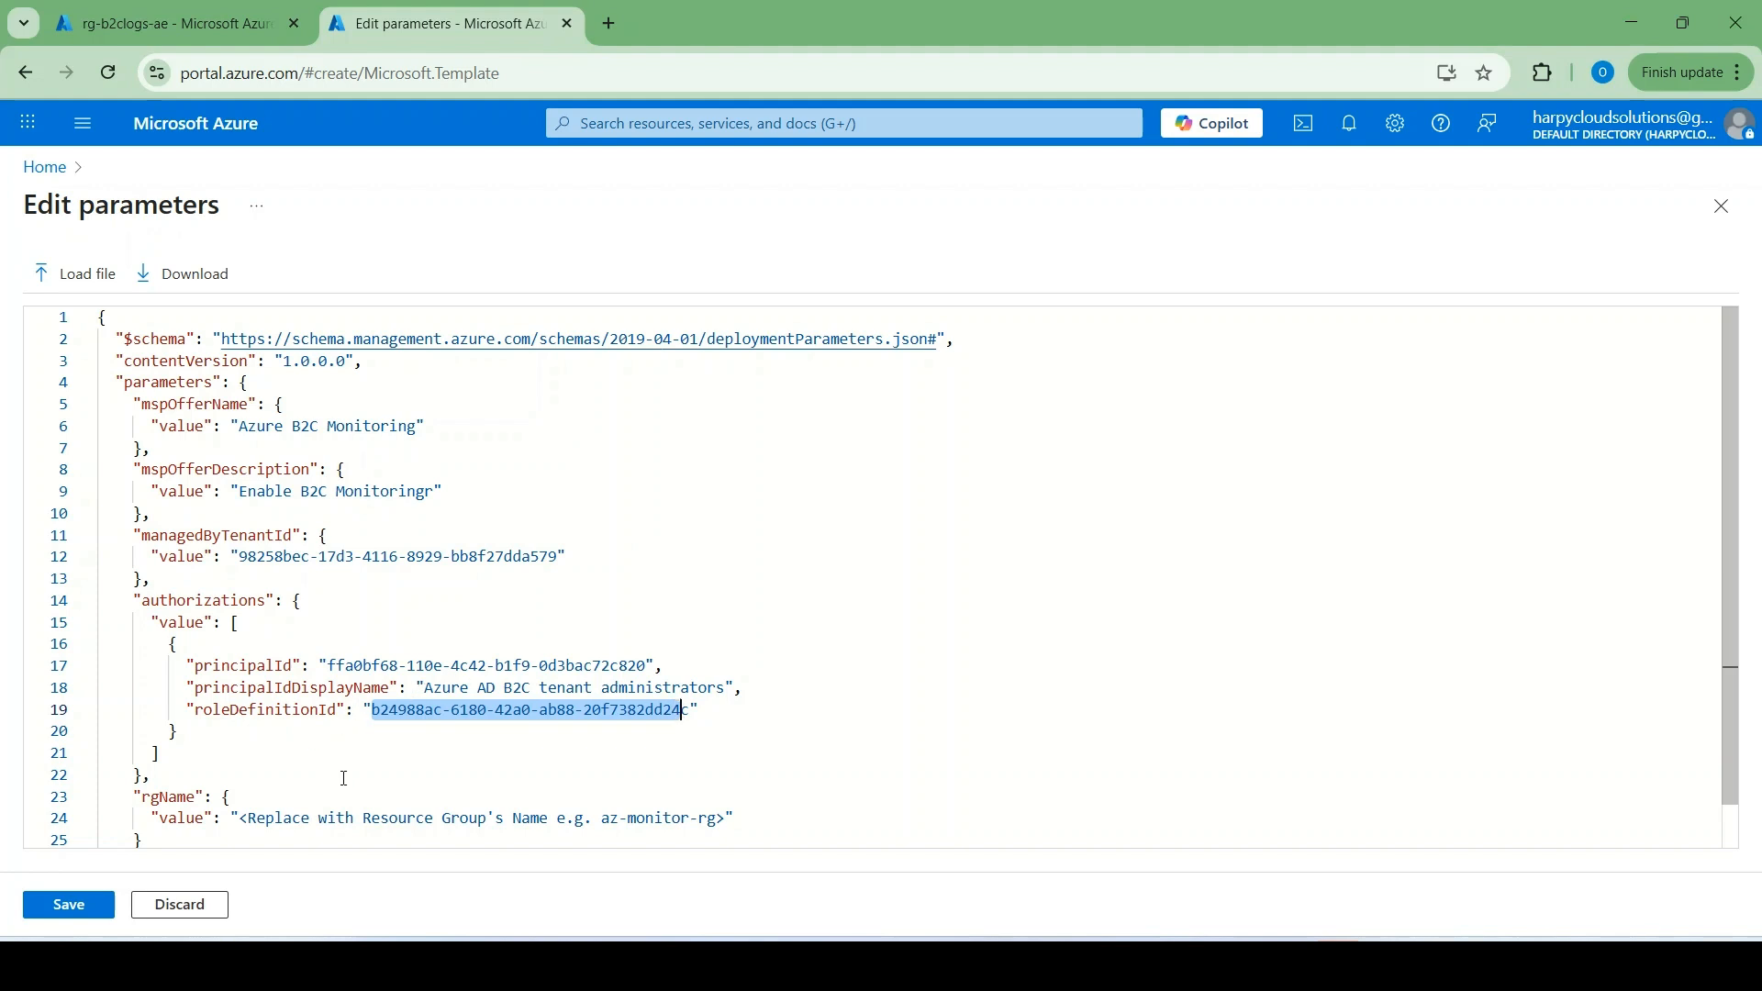
Step: Copy the resource group name rg-b2clogs-ae from its overview and paste it over the rgName placeholder in the parameters
scroll(564, 727, "down", 1)
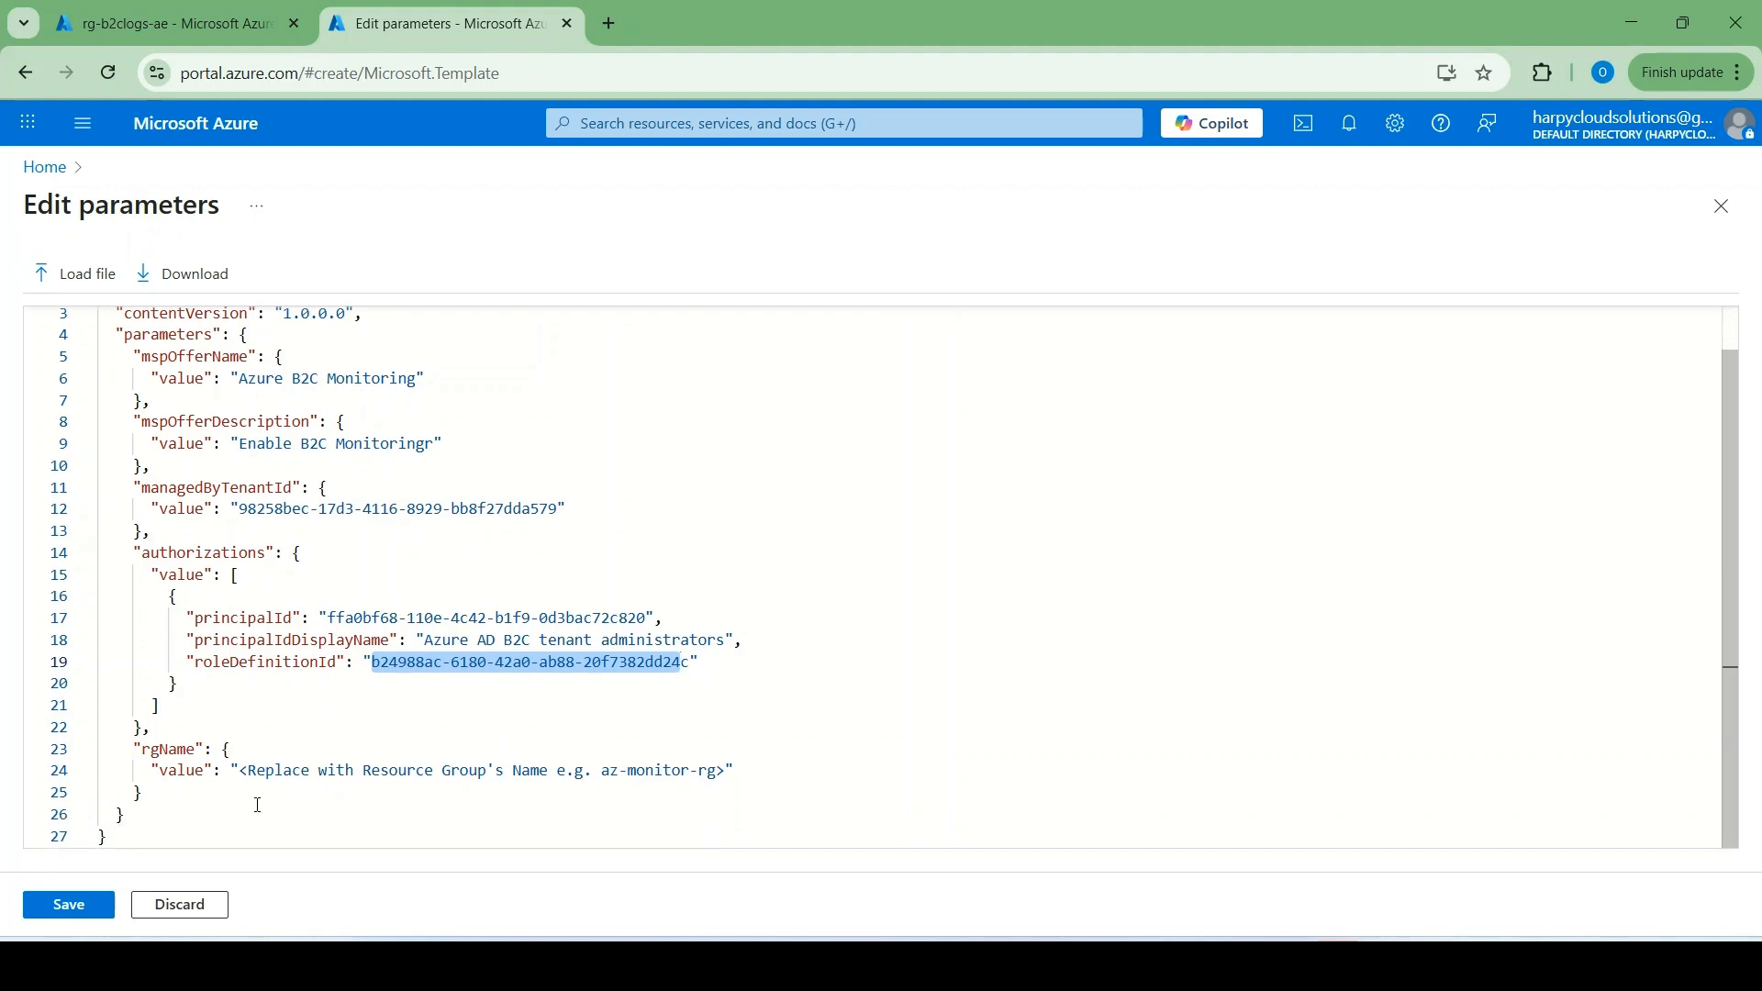
left_click_drag(240, 773, 728, 771)
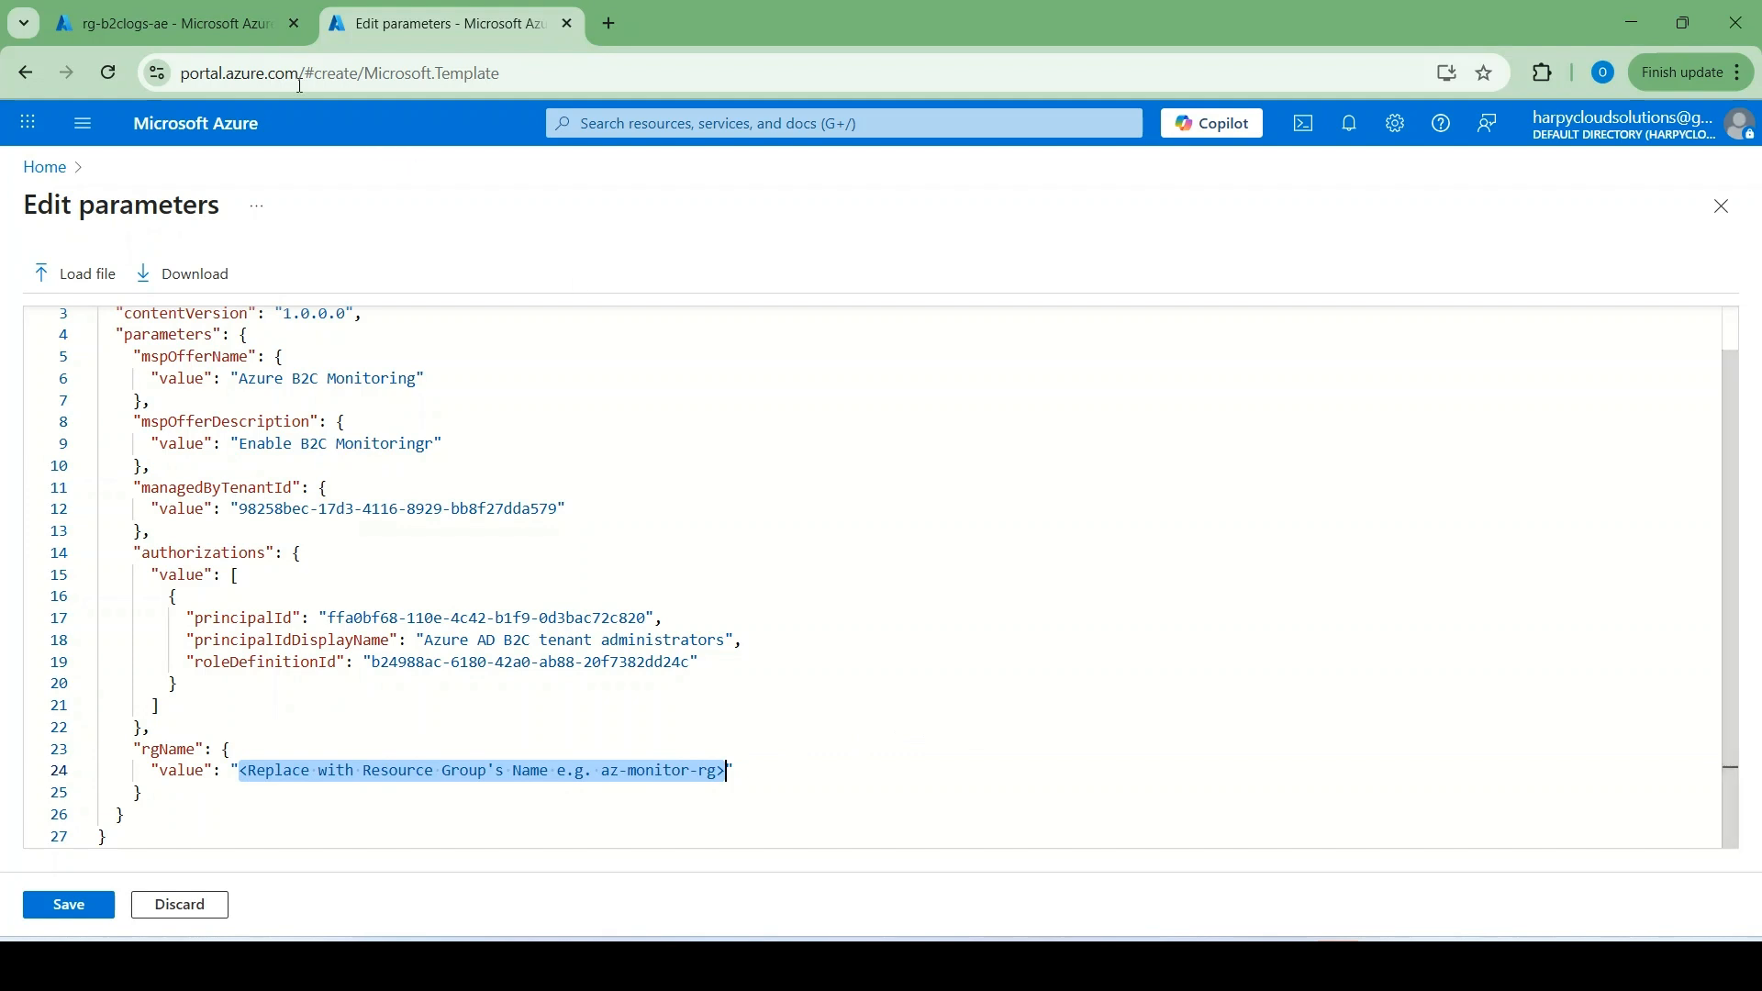
left_click(163, 19)
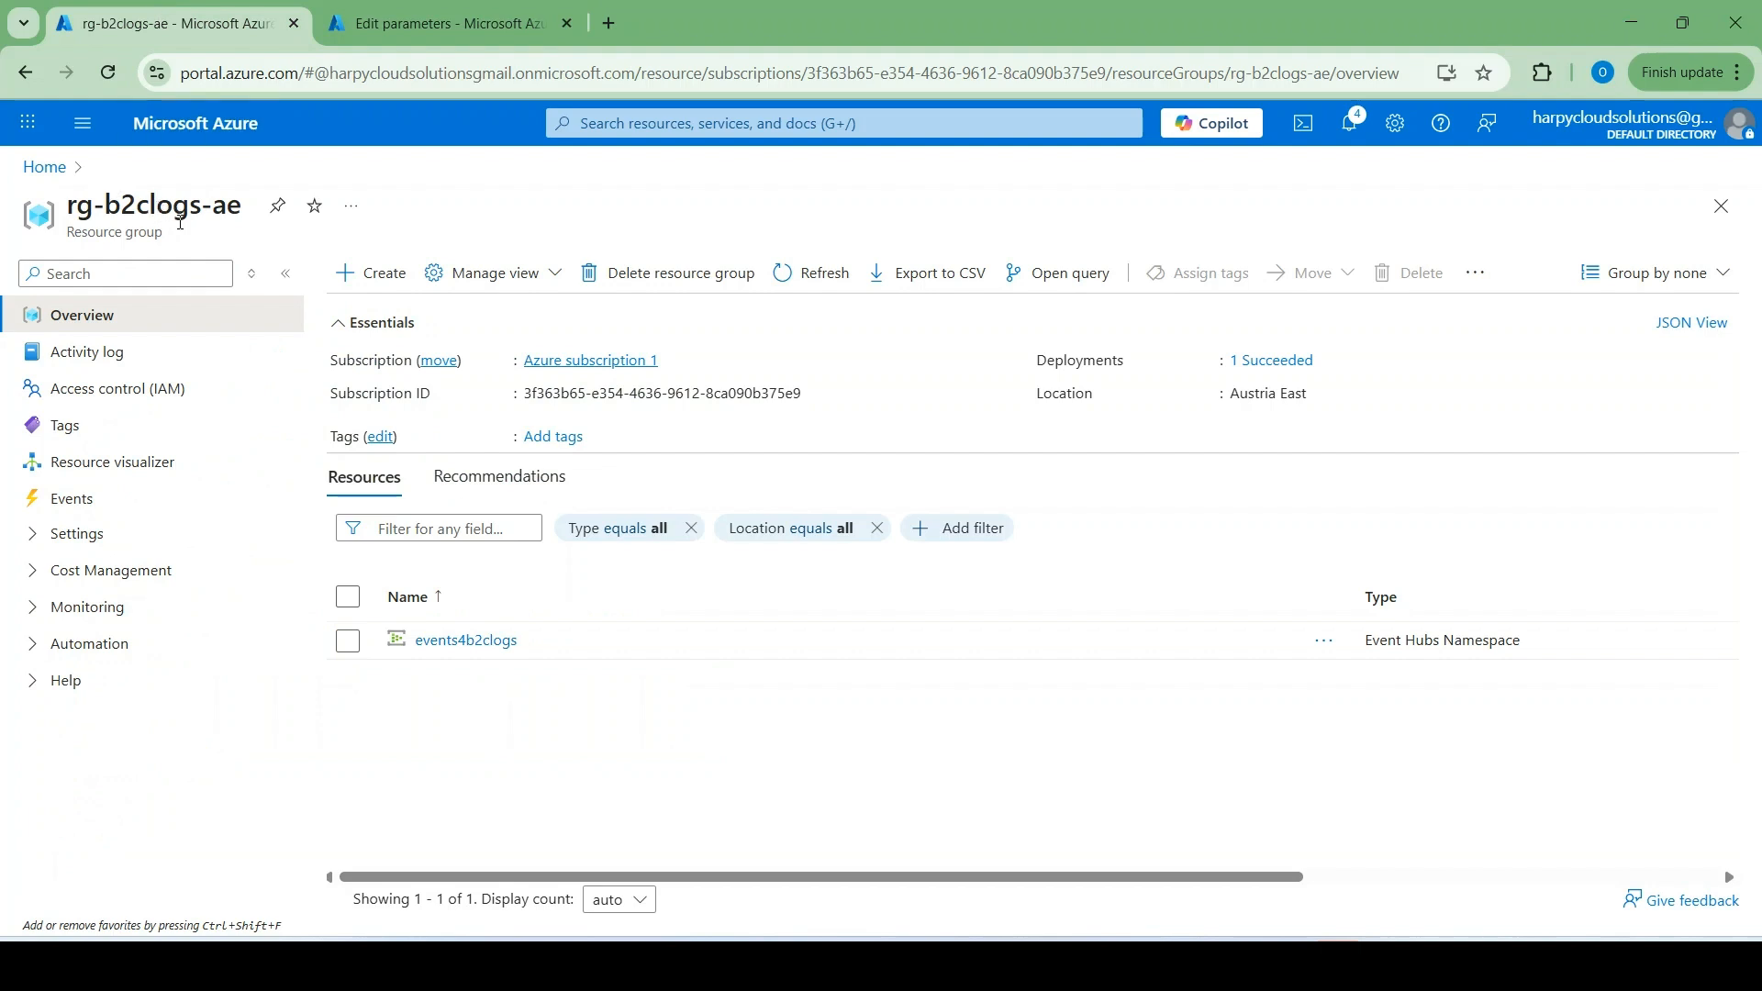
left_click_drag(242, 208, 70, 208)
key("ctrl+c")
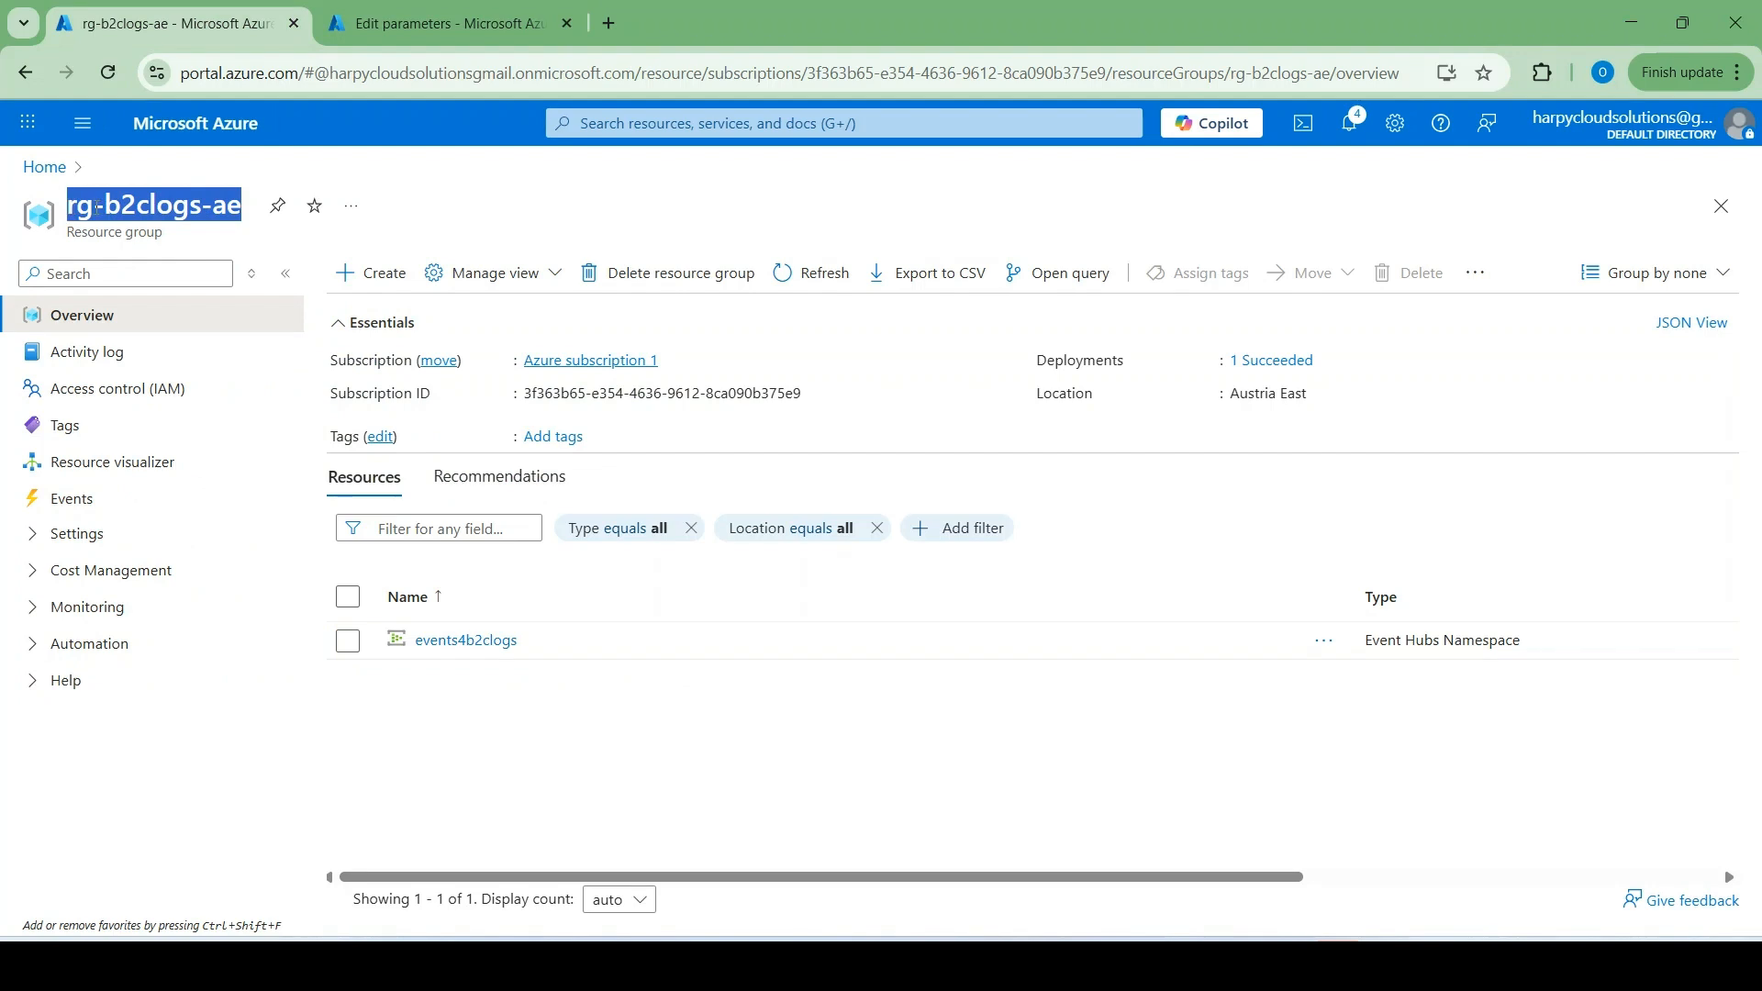
left_click(419, 12)
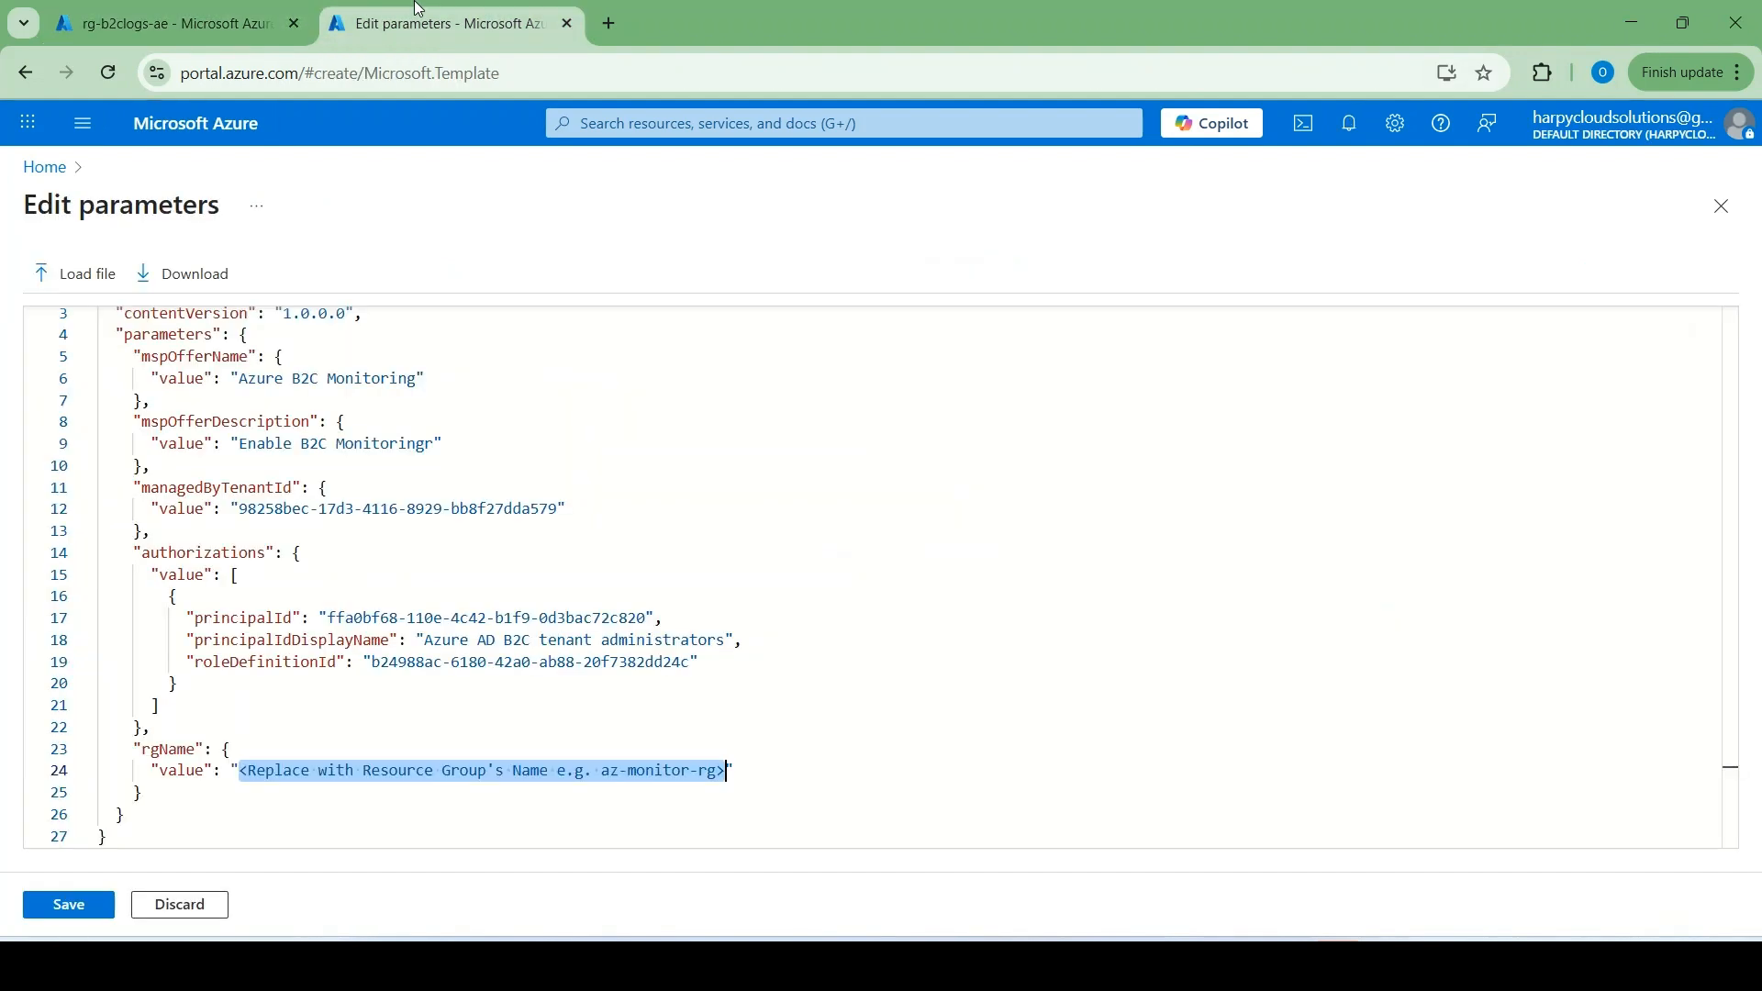
right_click(284, 773)
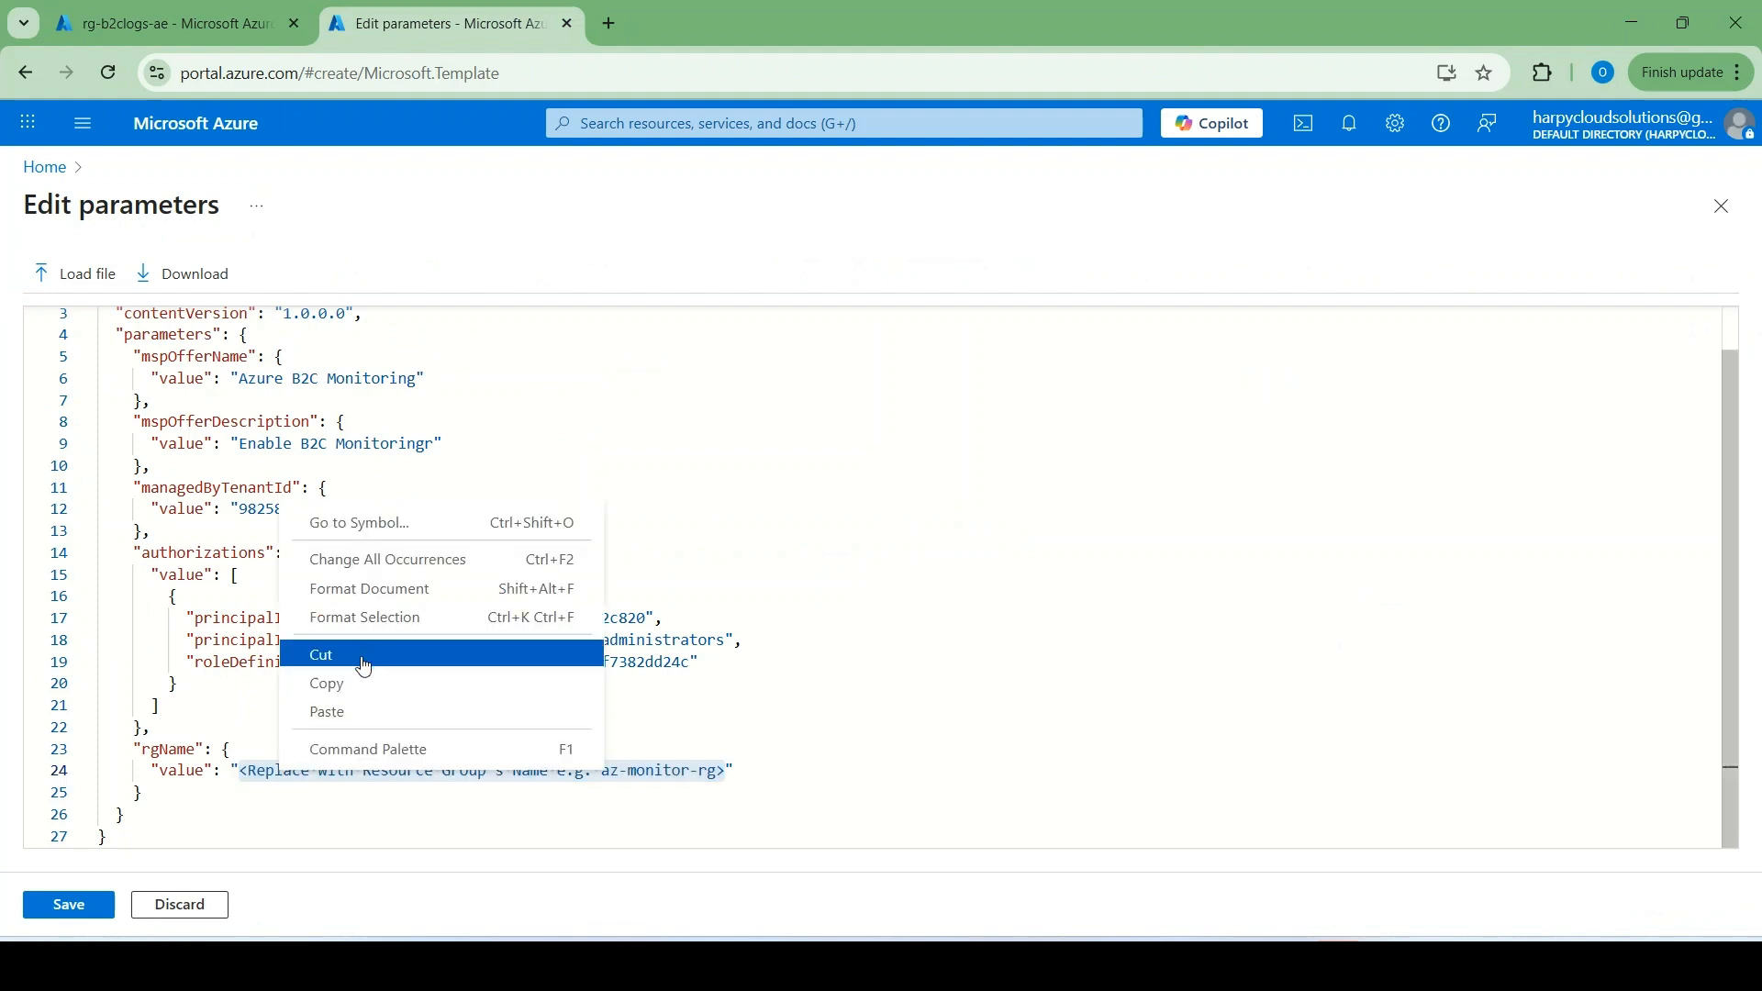
left_click(328, 714)
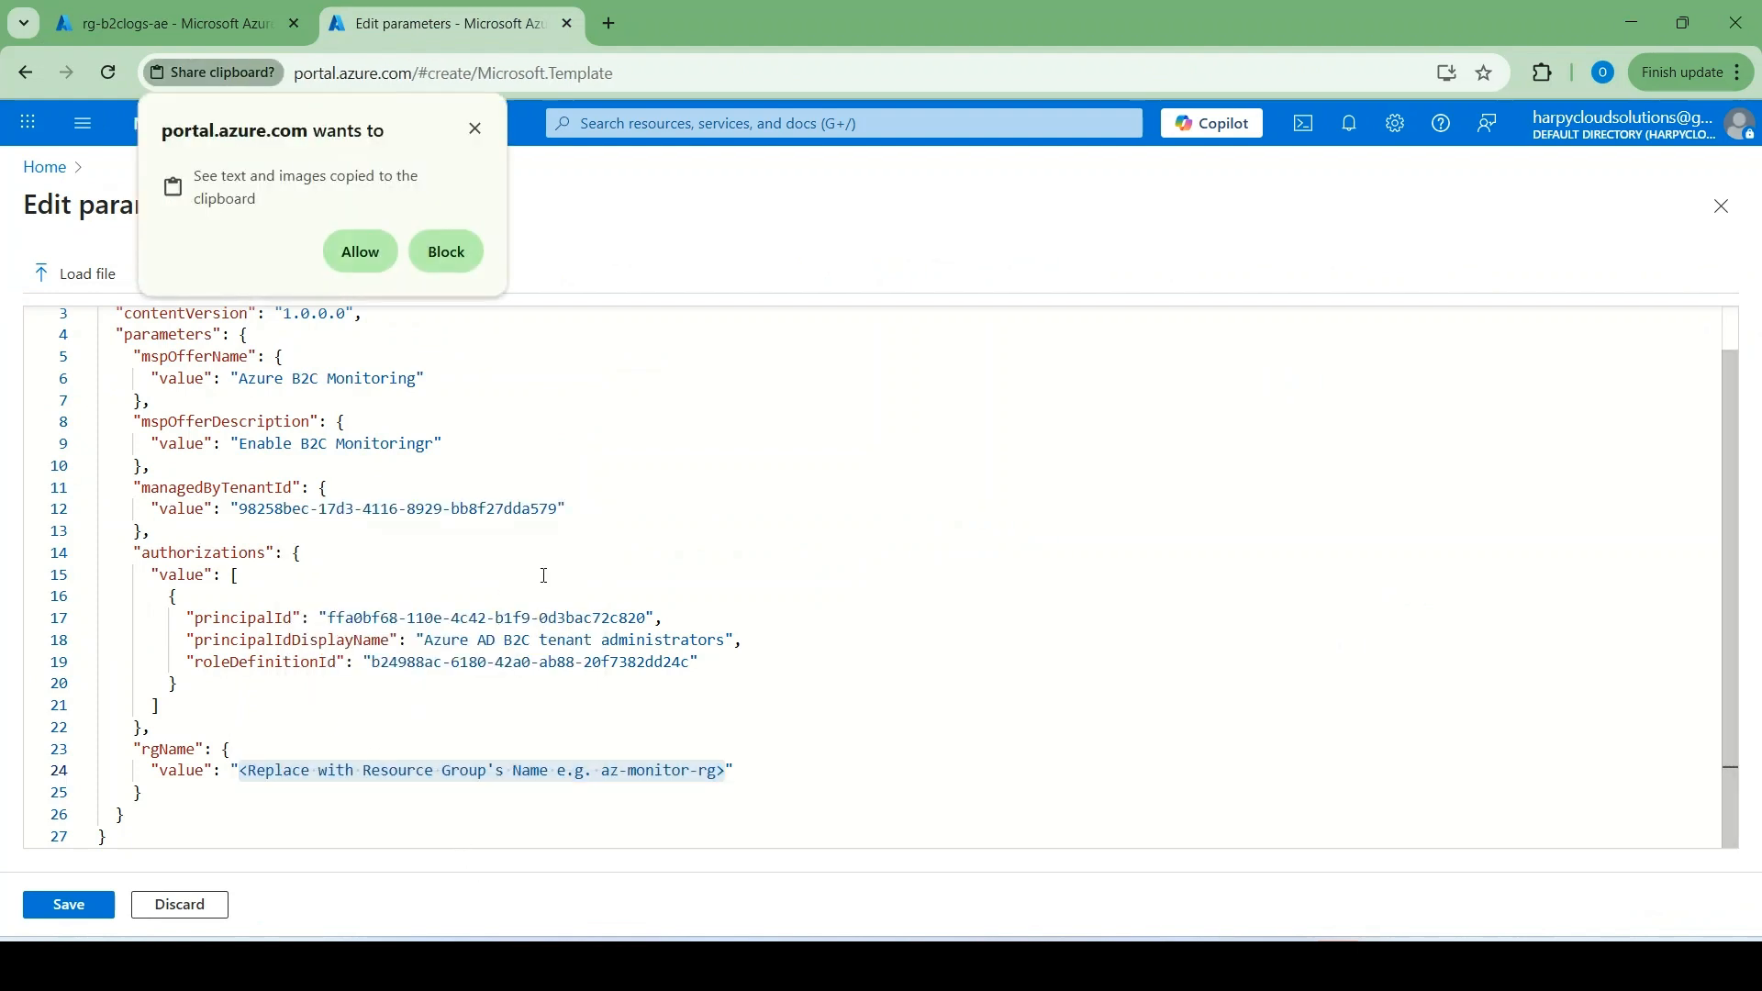
left_click(383, 254)
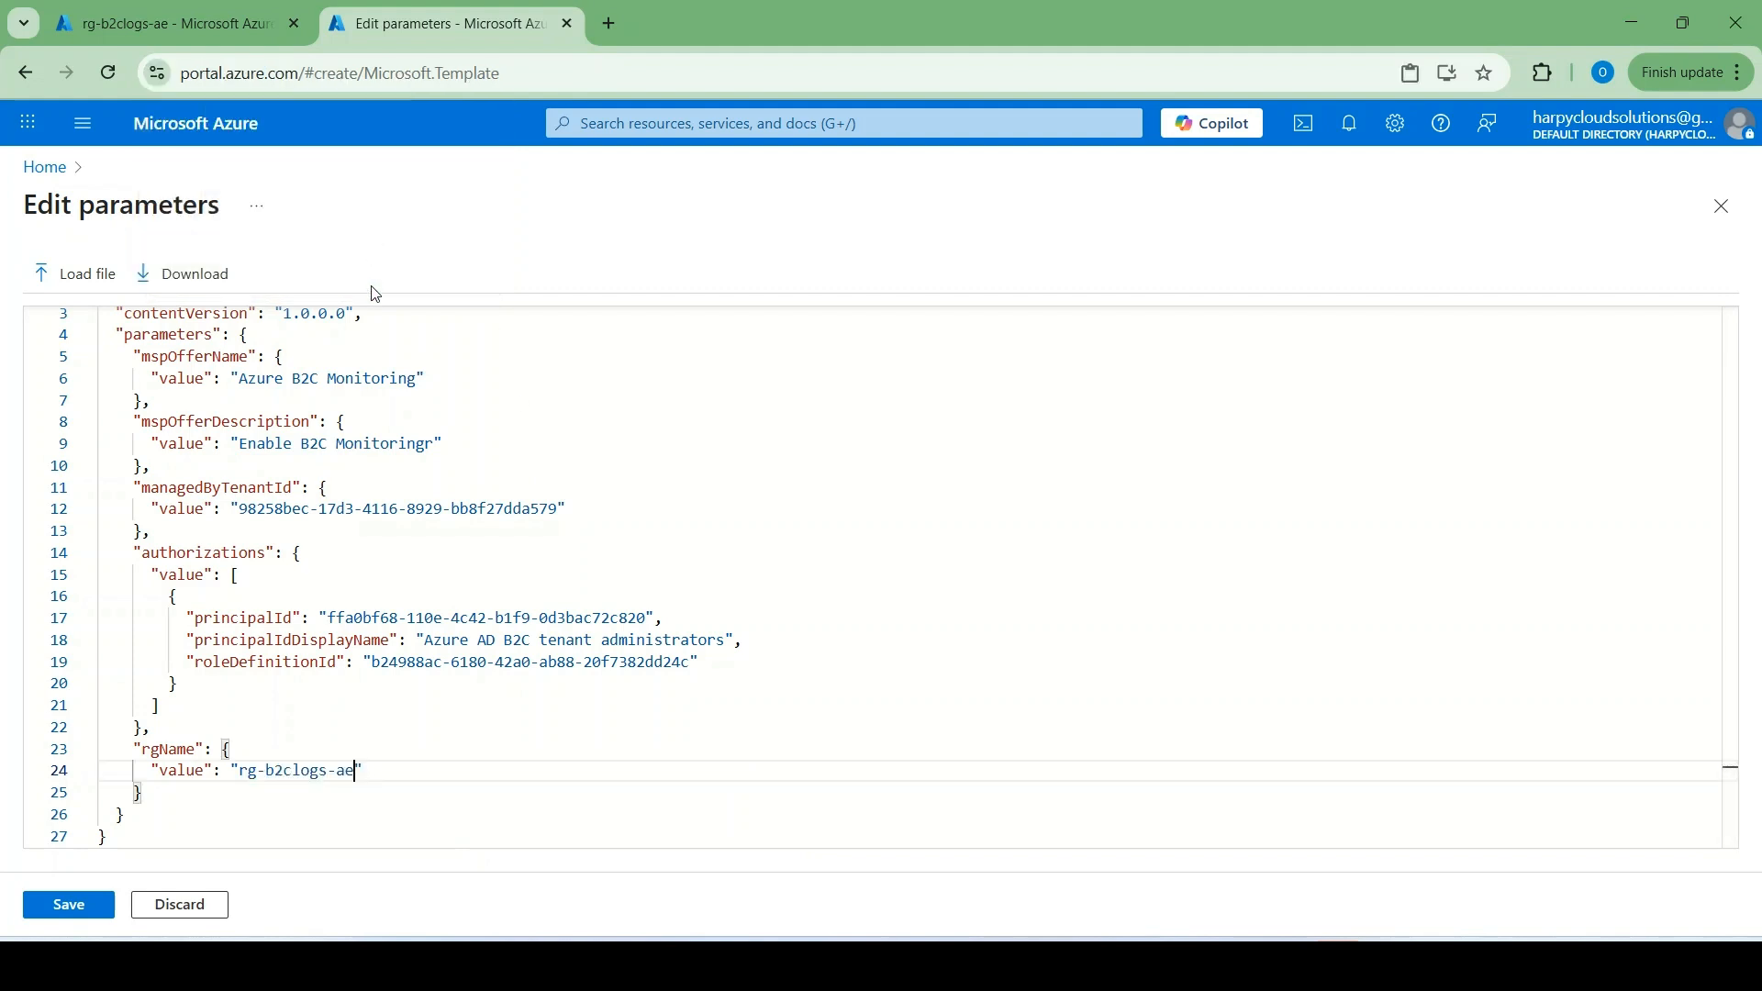
left_click(508, 738)
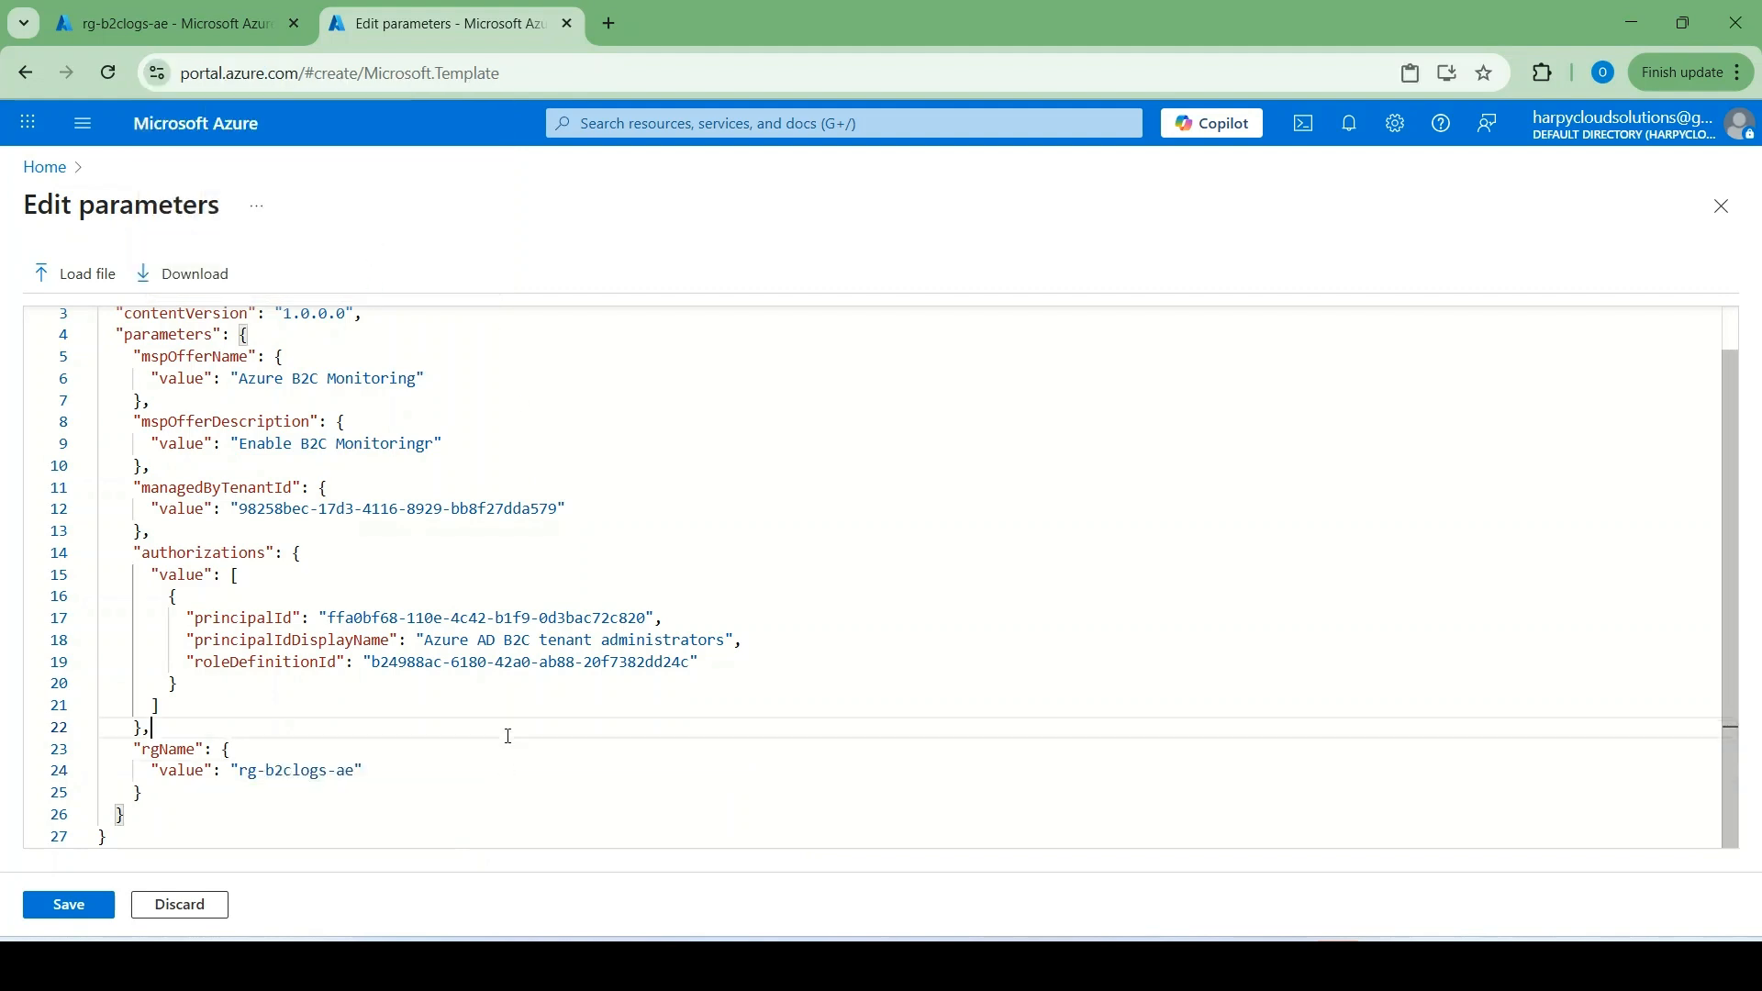
Step: Save the edited parameters and review the filled-in instance details of the custom deployment
scroll(507, 732, "up", 1)
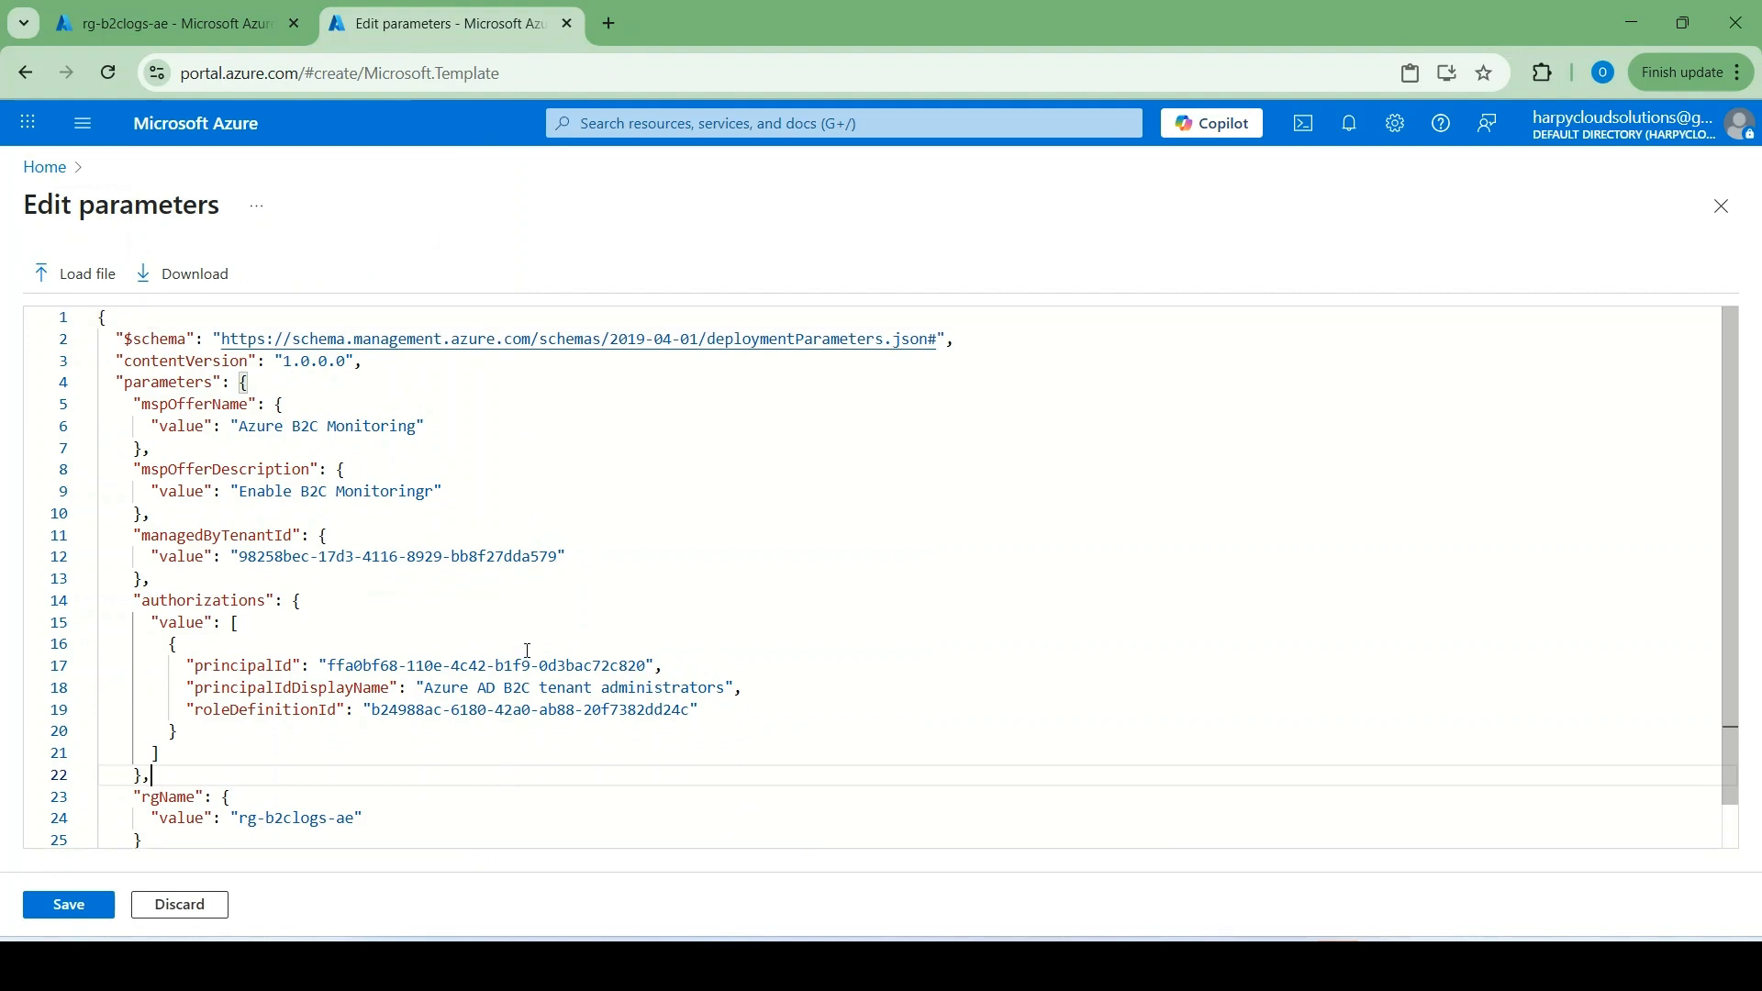
scroll(241, 732, "down", 1)
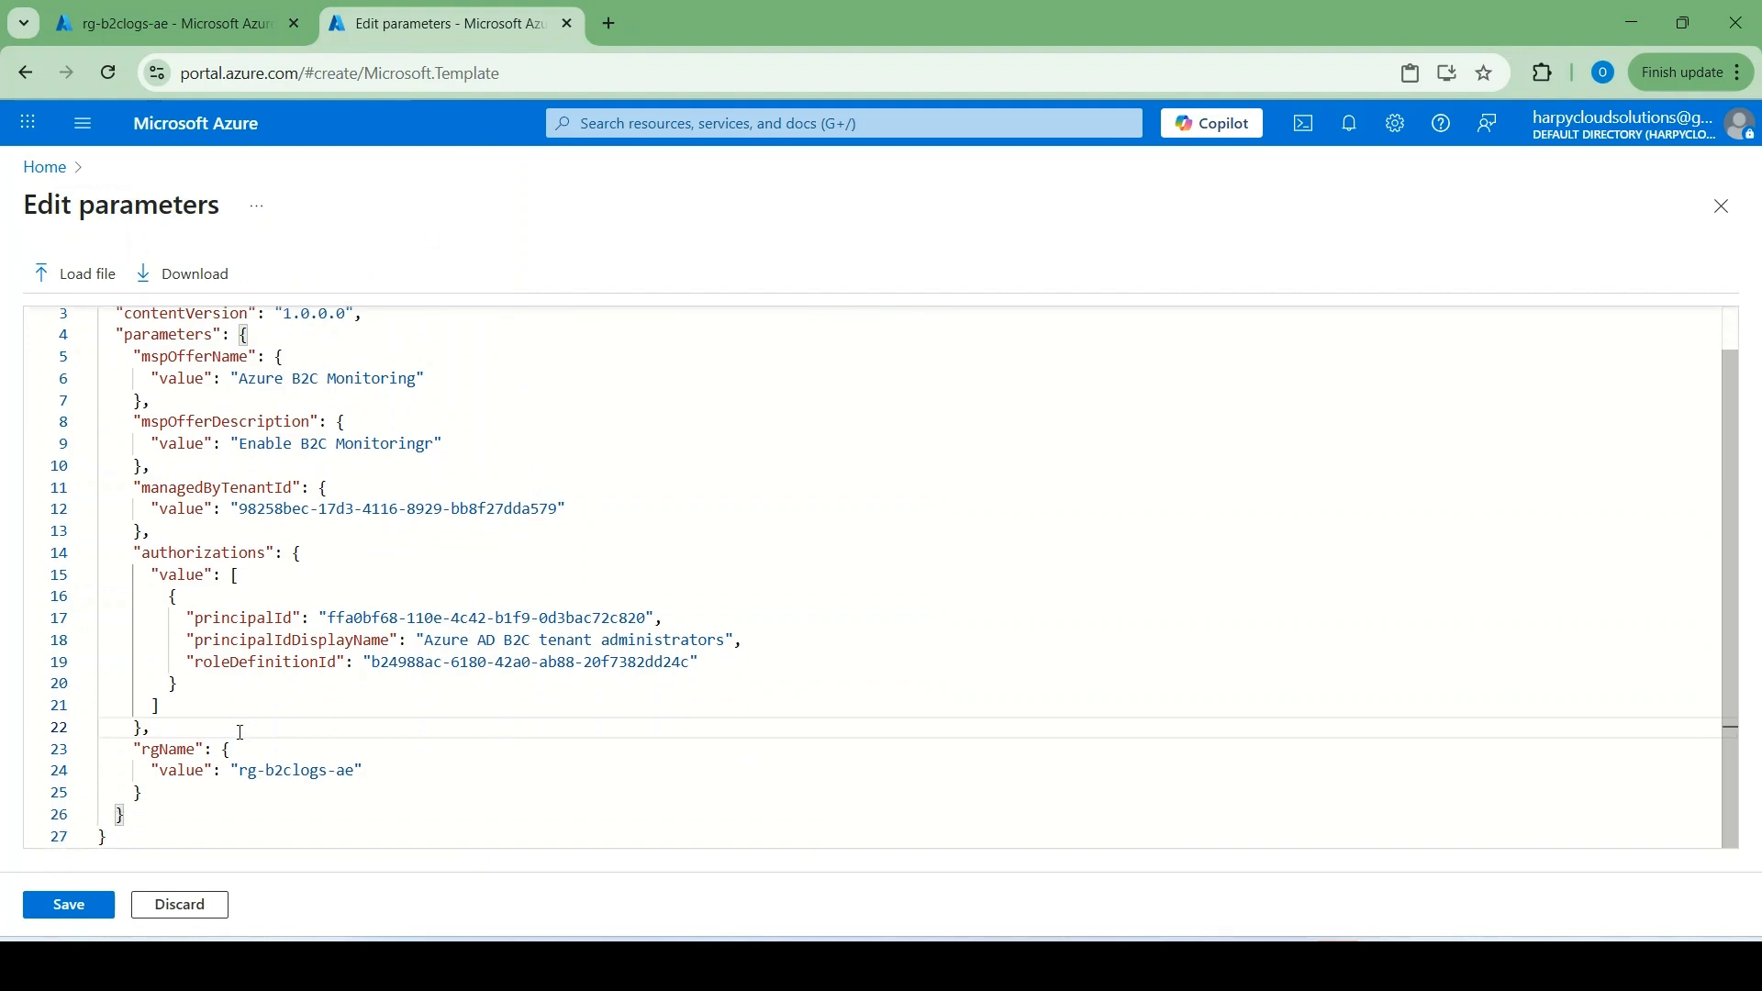
left_click(92, 907)
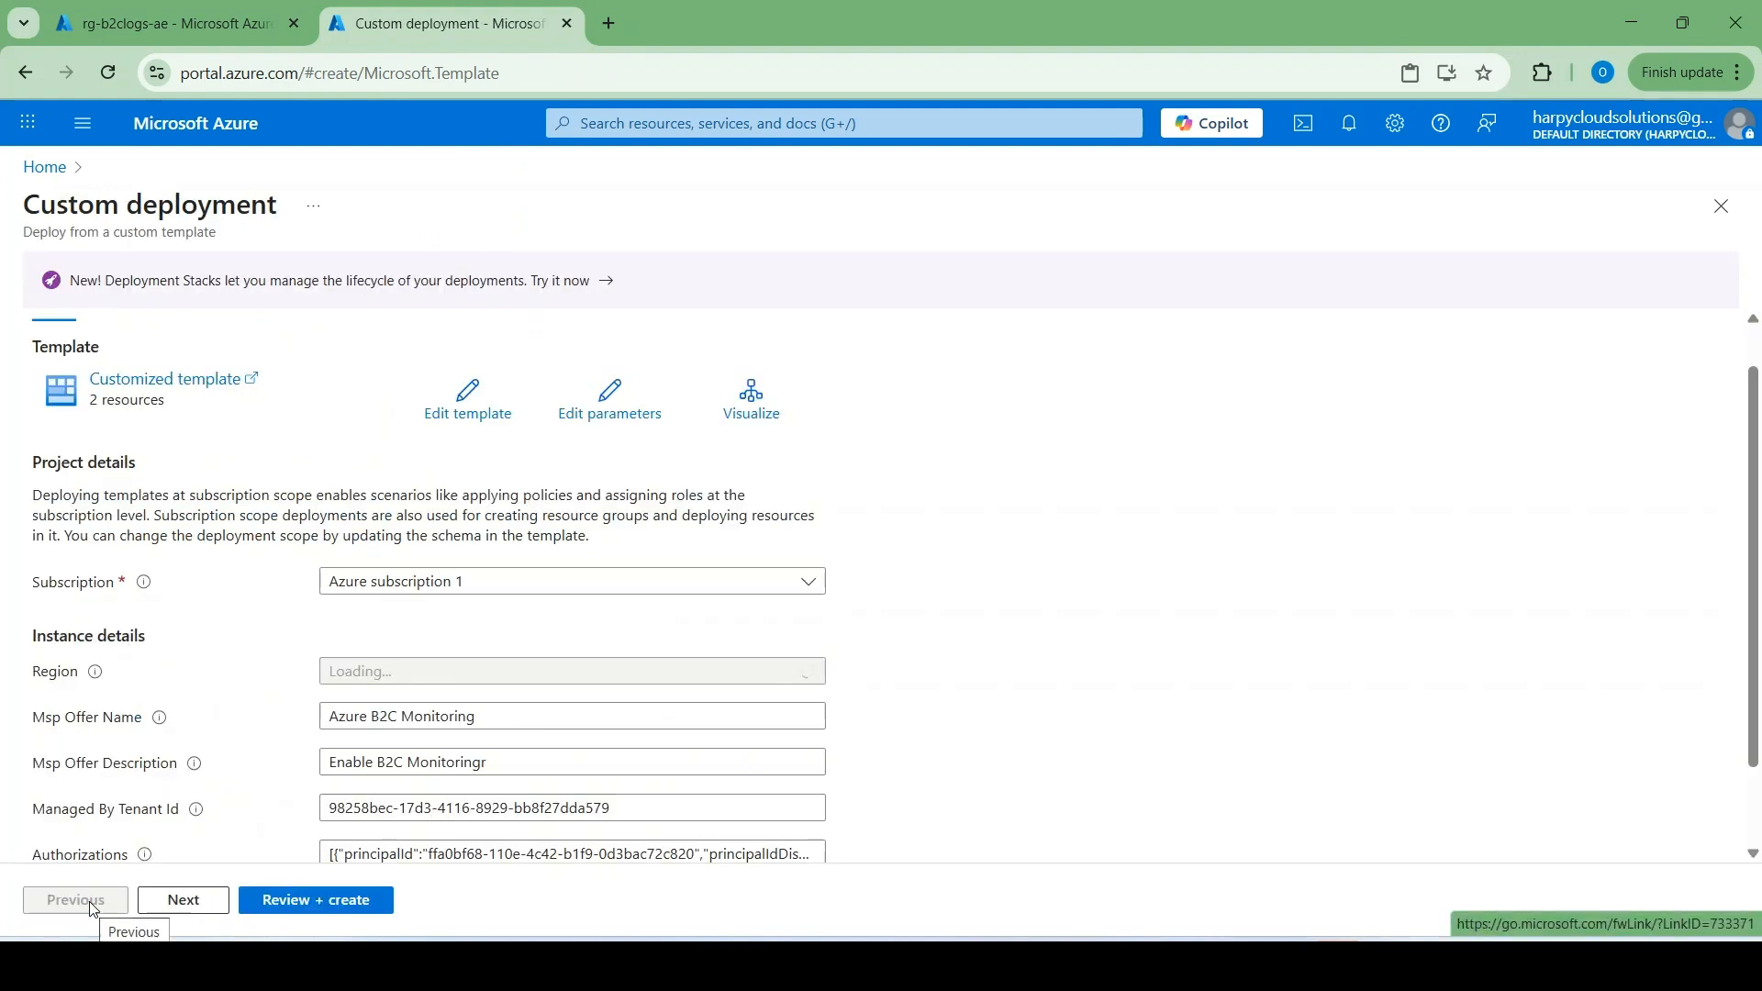
scroll(539, 761, "down", 2)
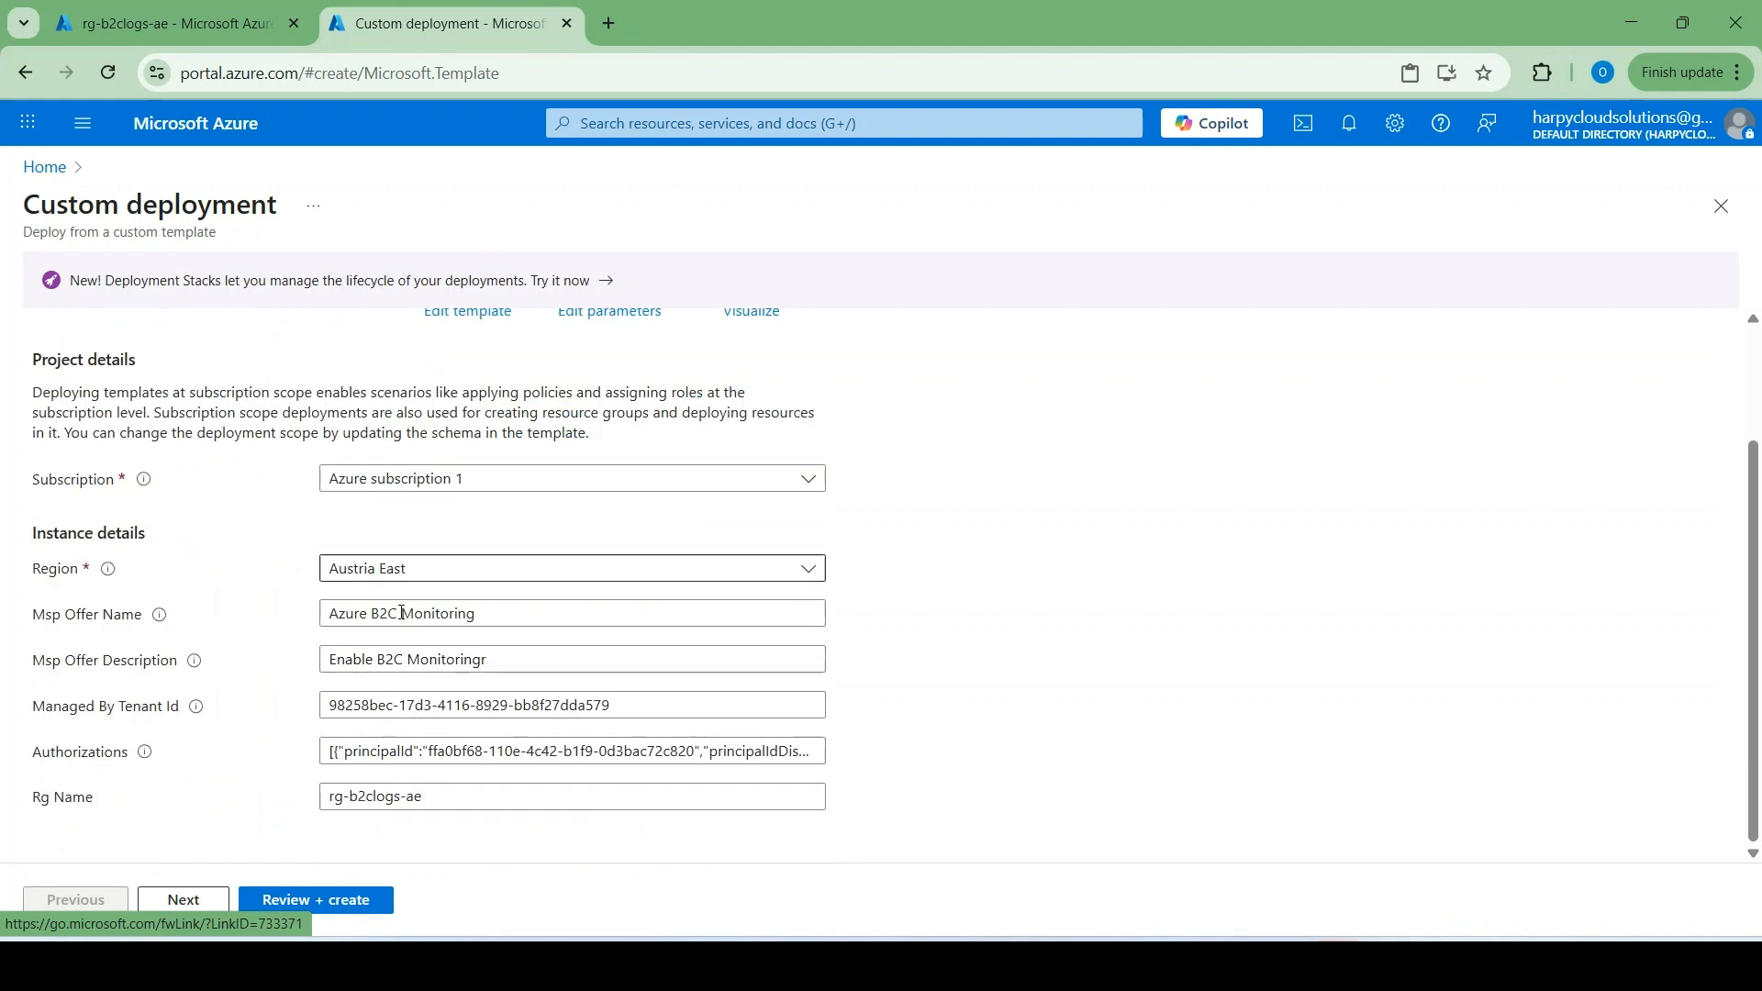
scroll(463, 543, "up", 1)
scroll(463, 544, "down", 1)
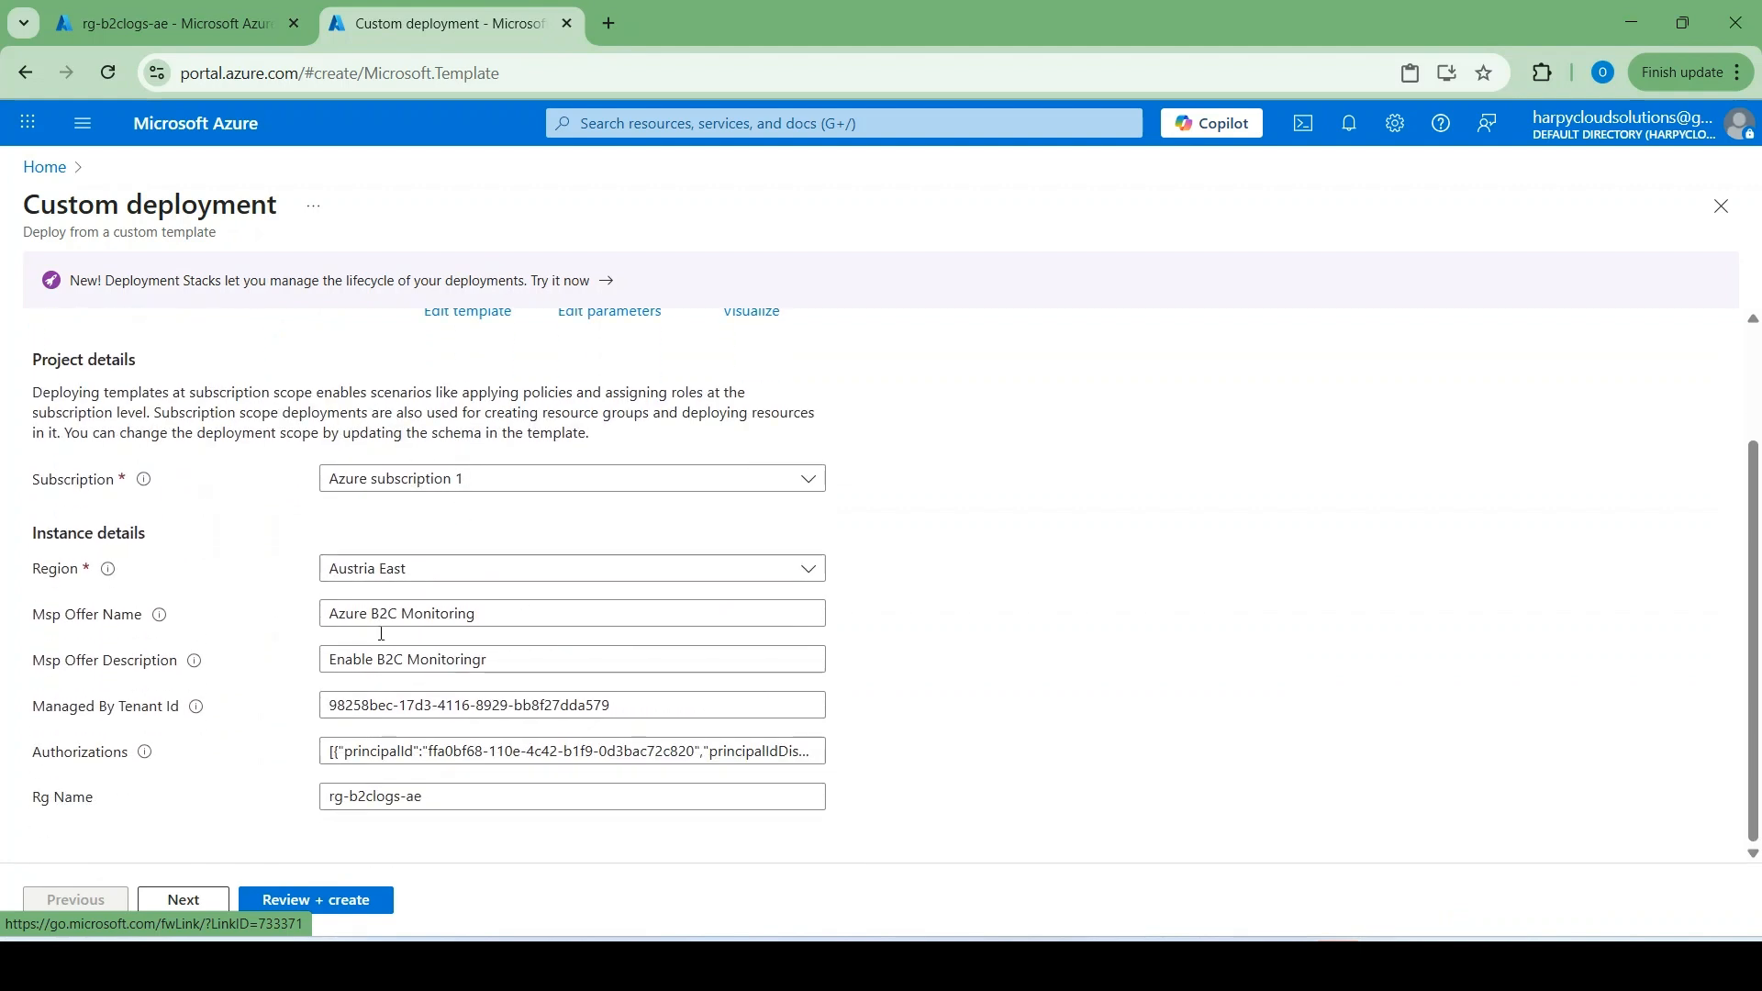
Step: Run the final validation of the custom template, look over the terms, and create the deployment
left_click(315, 903)
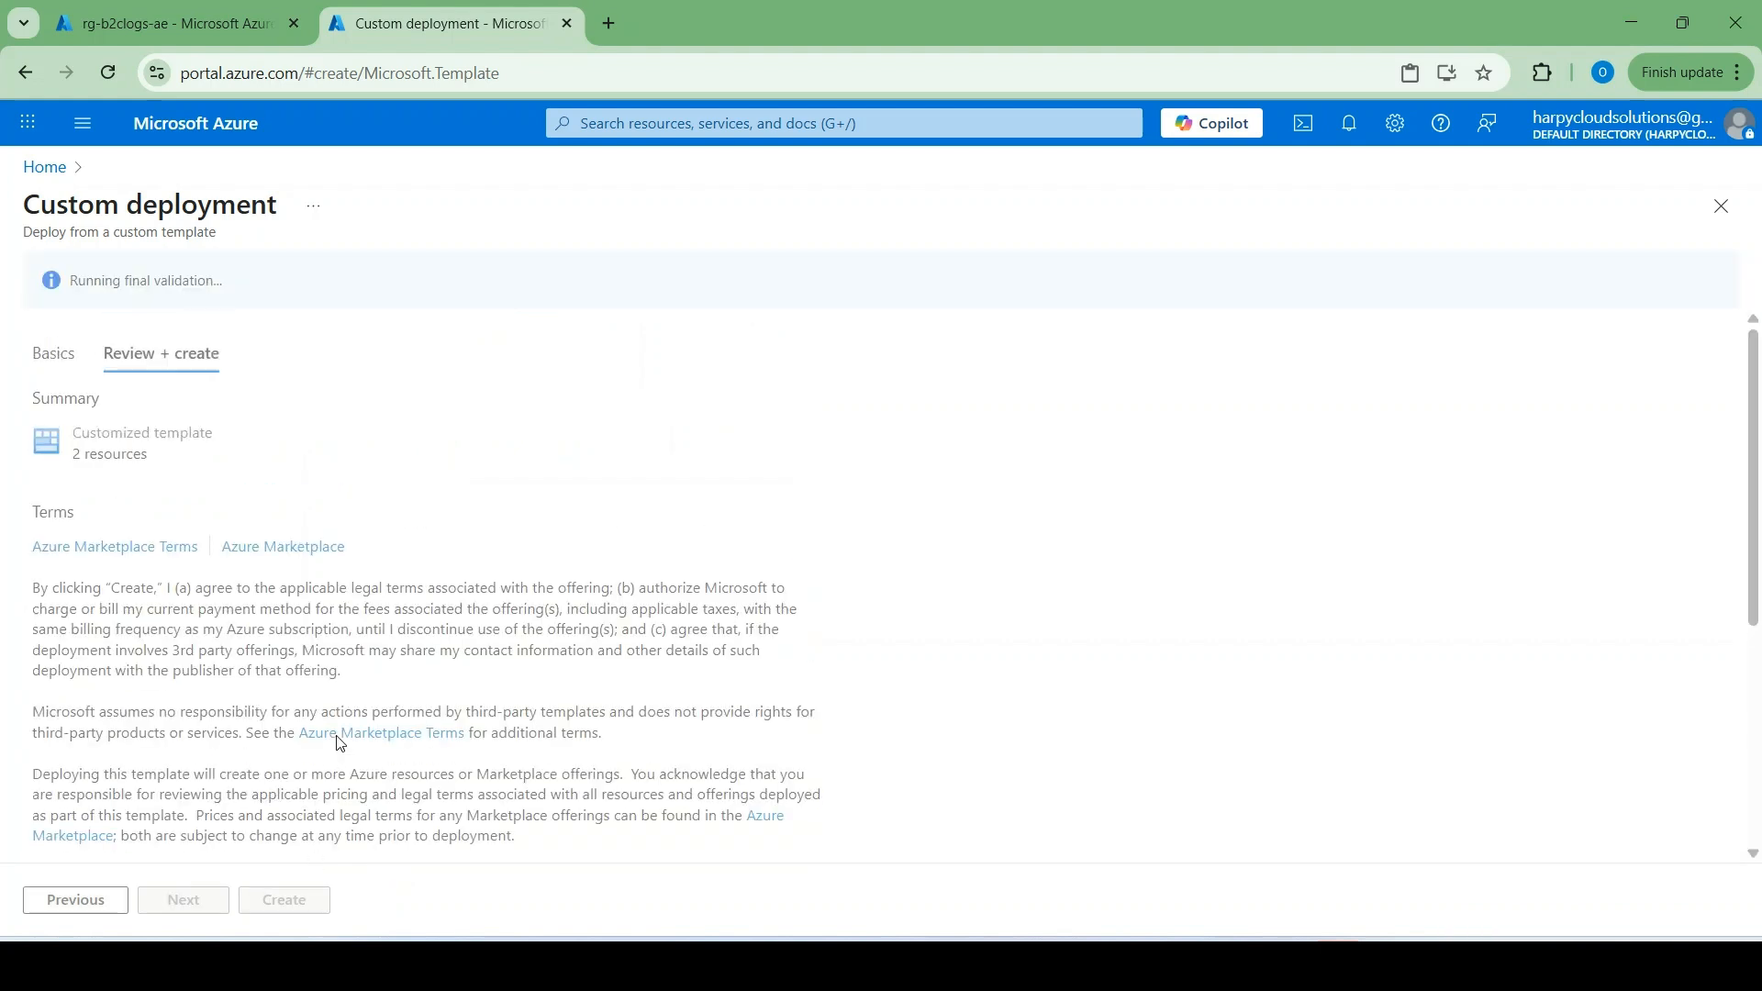
scroll(340, 743, "down", 1)
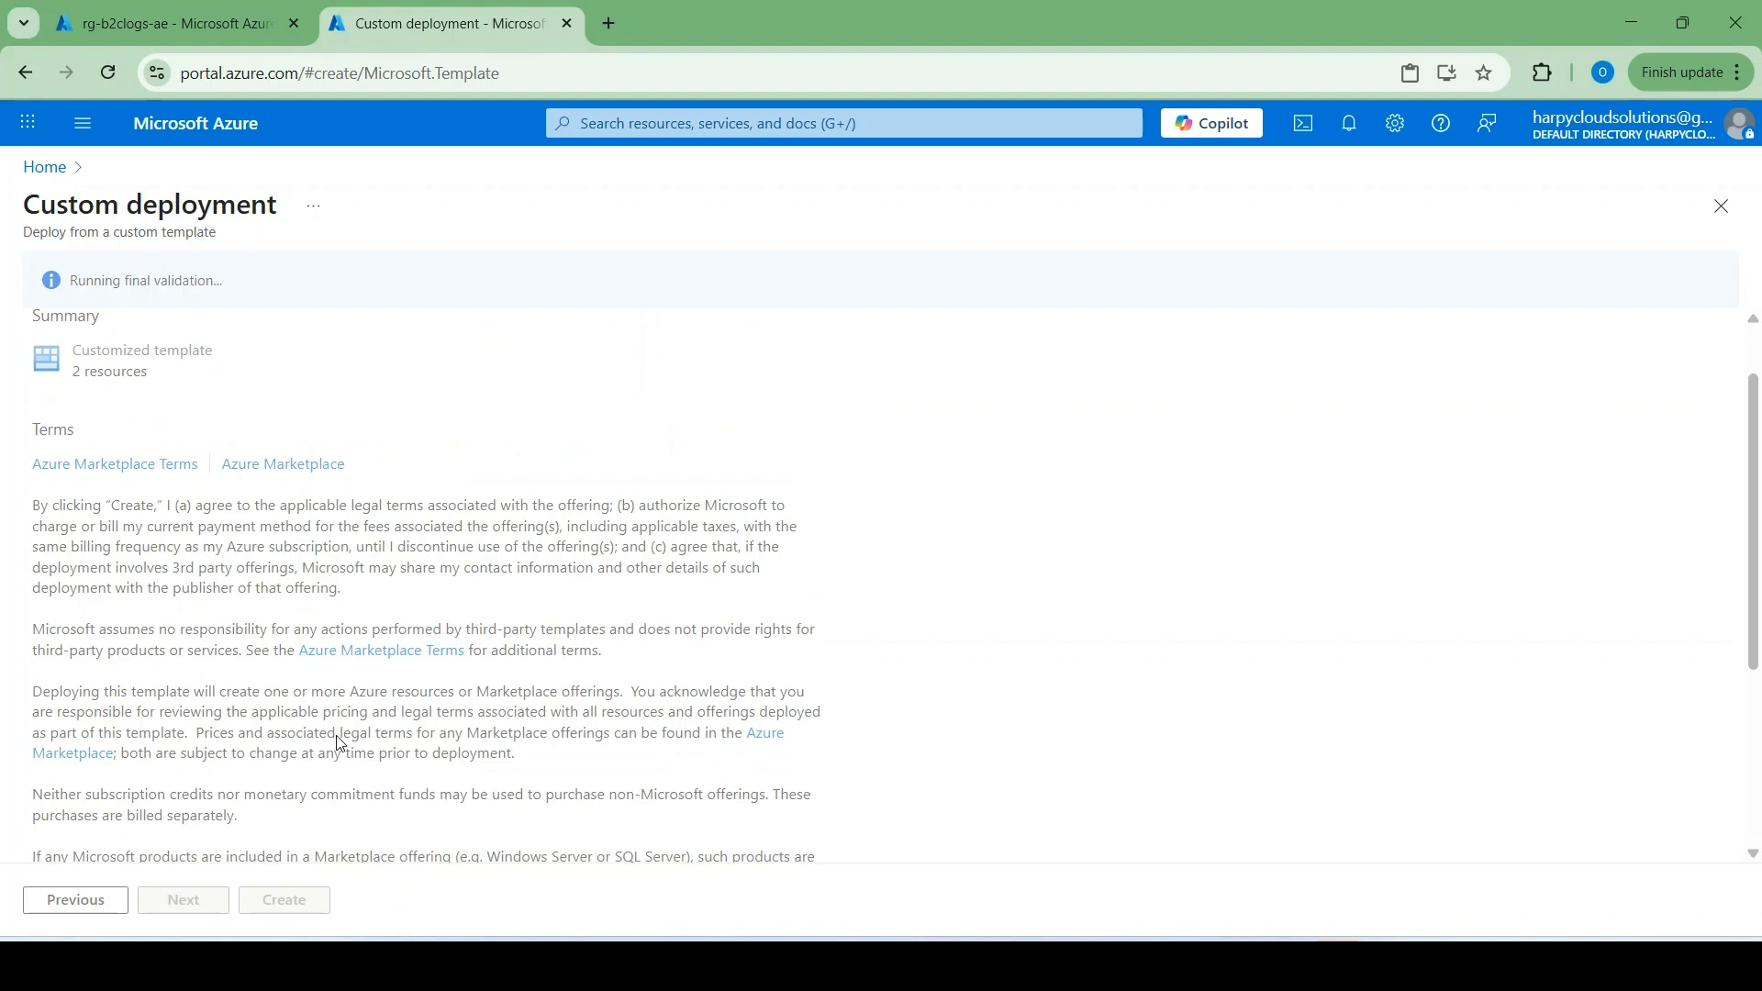
scroll(340, 742, "down", 1)
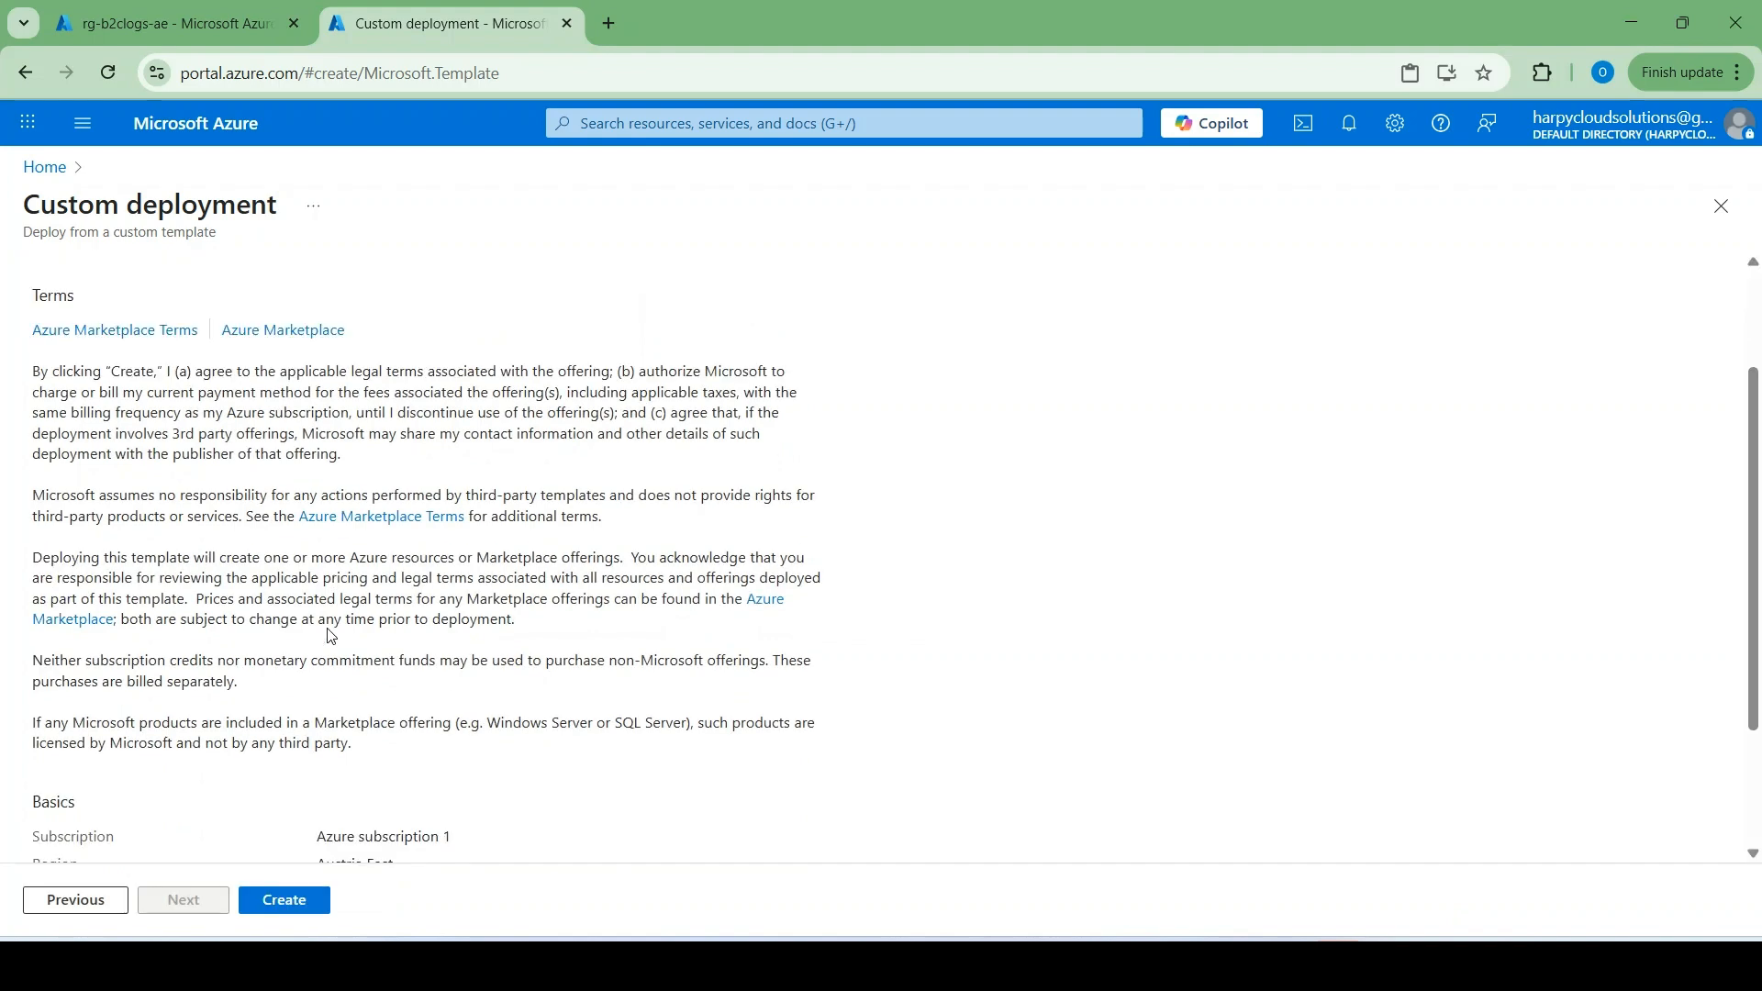
left_click(281, 912)
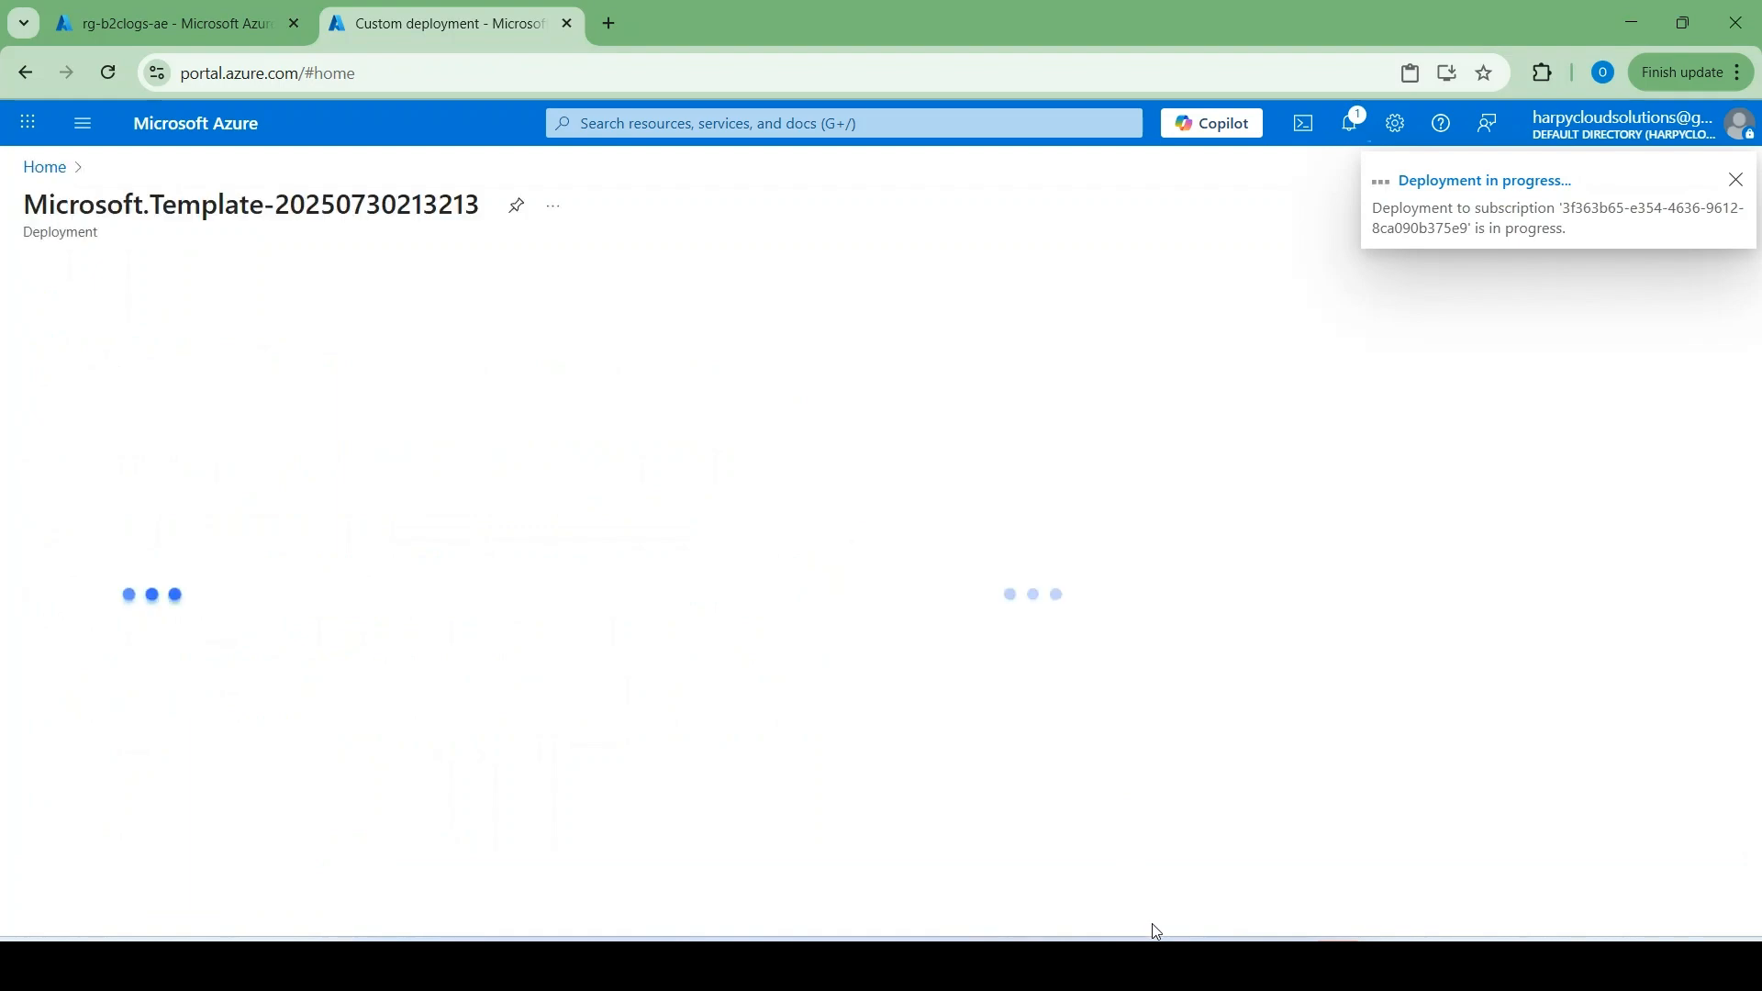
Step: Check TestTenant's diagnostic settings in the other browser window, then close that page
mouse_move(1184, 963)
left_click(1258, 893)
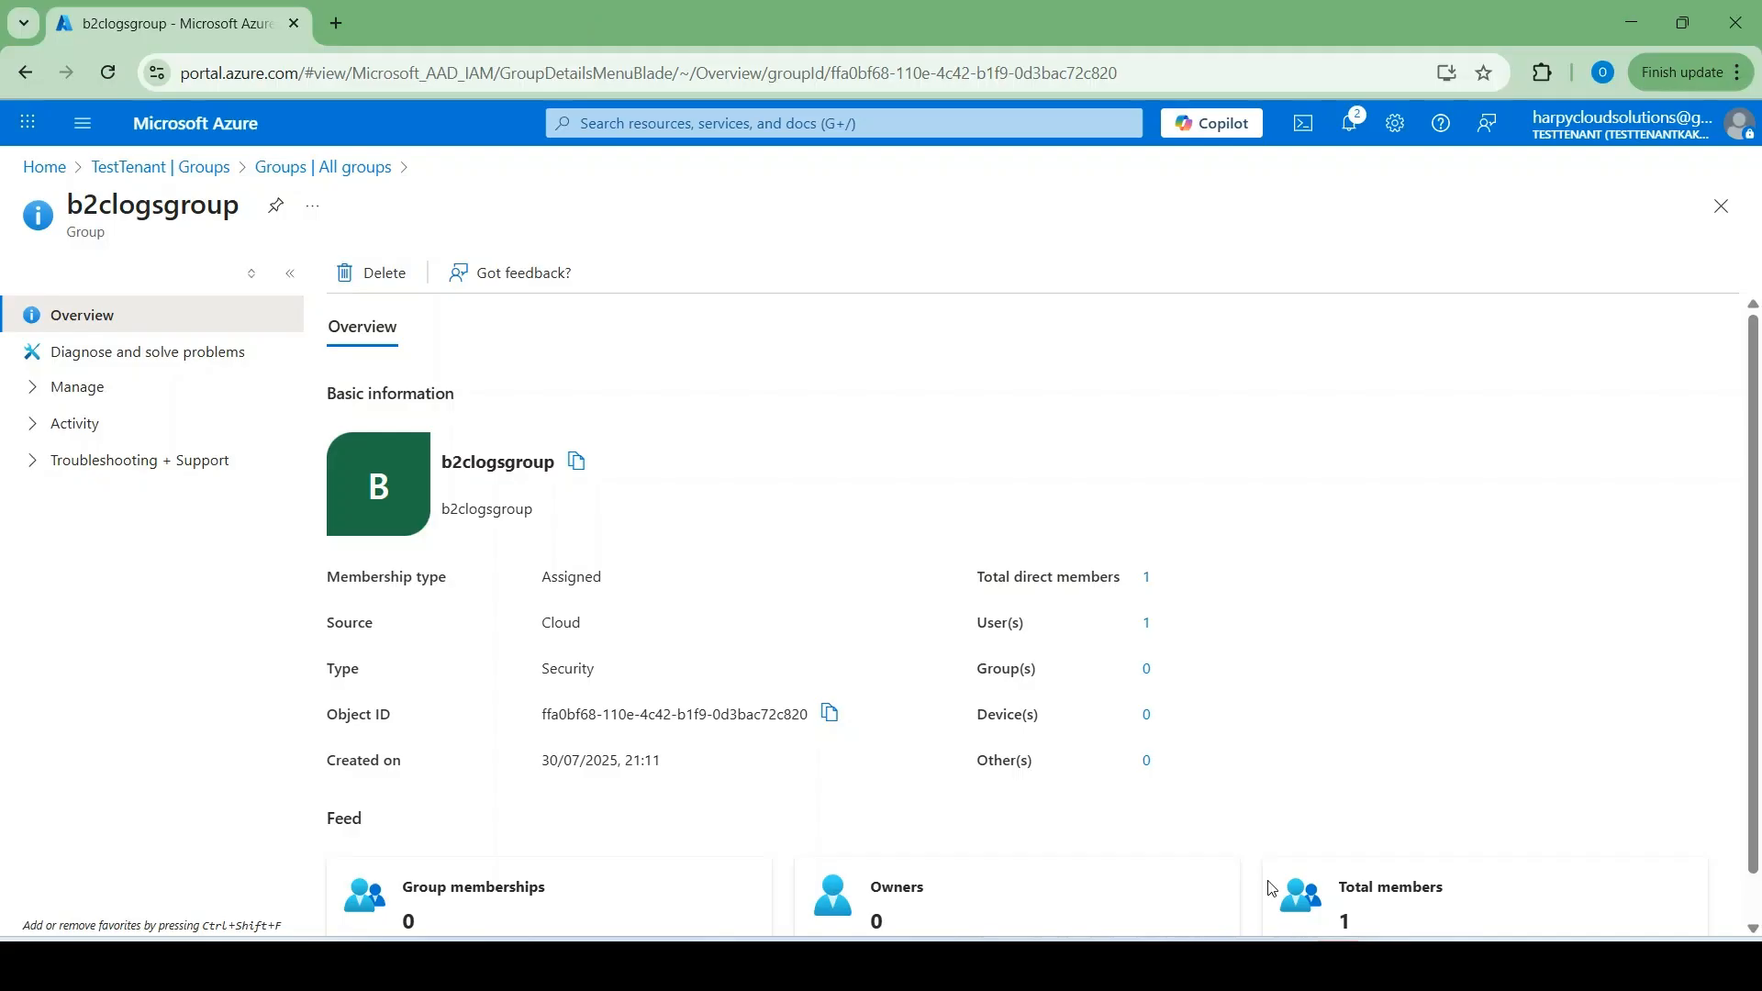
left_click(134, 170)
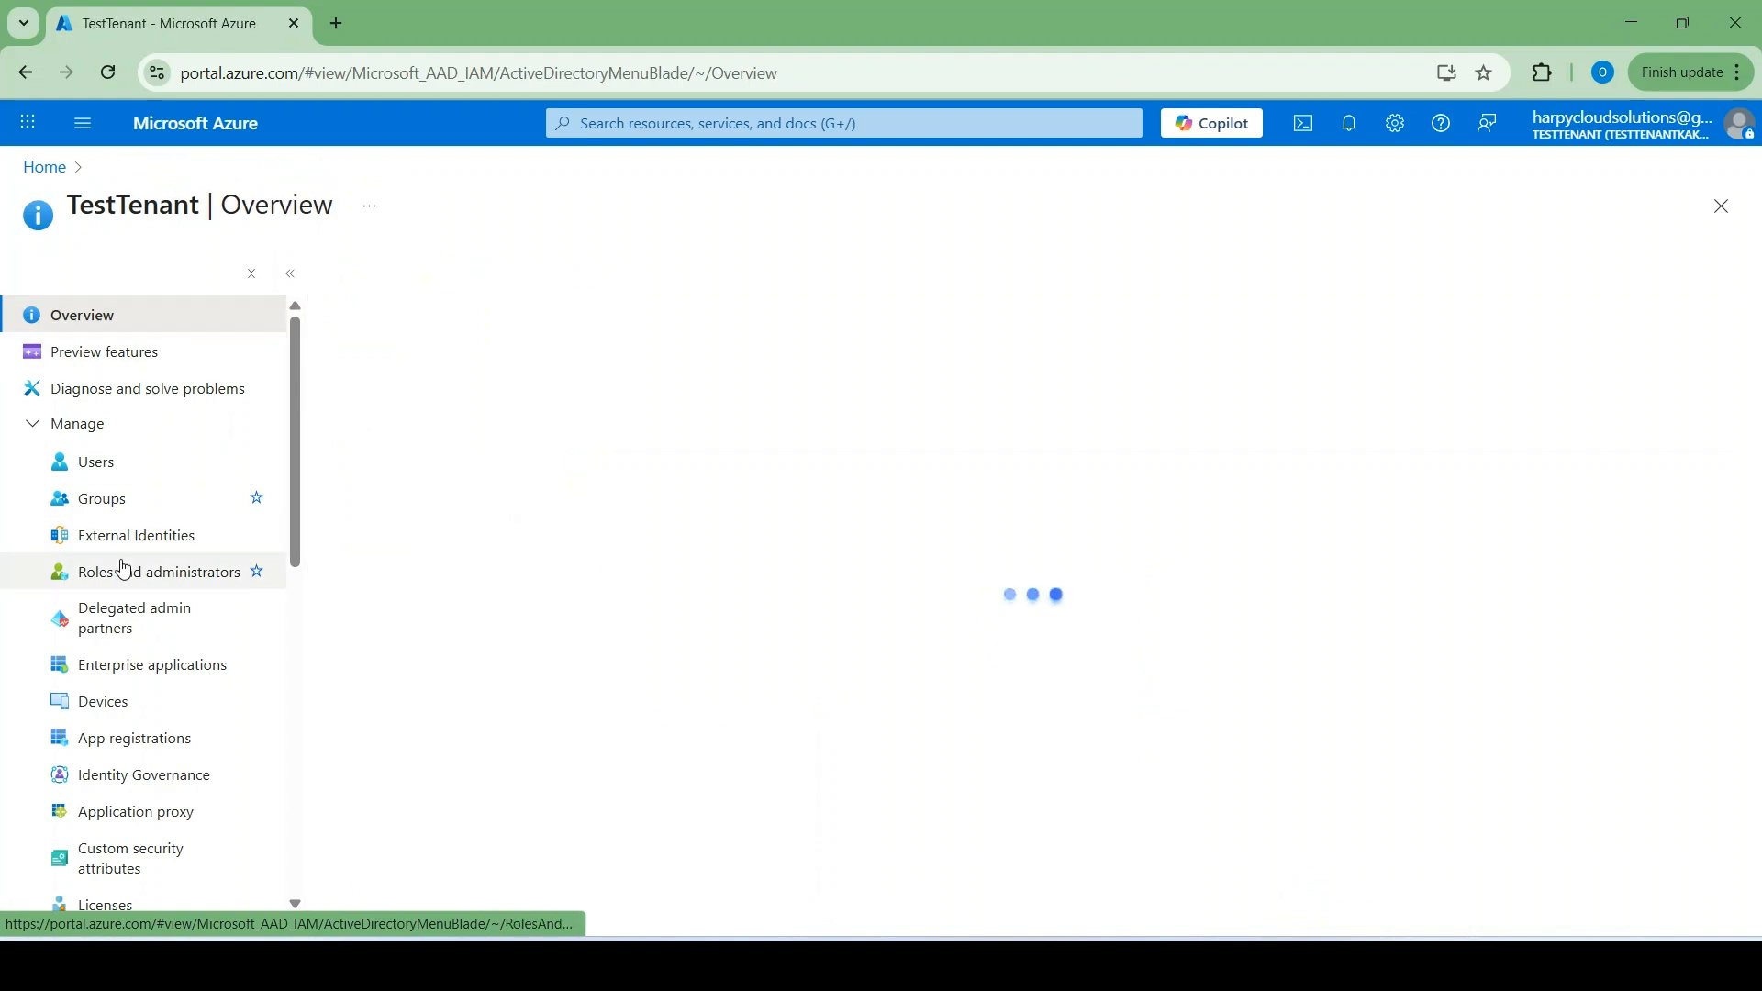
scroll(132, 751, "down", 6)
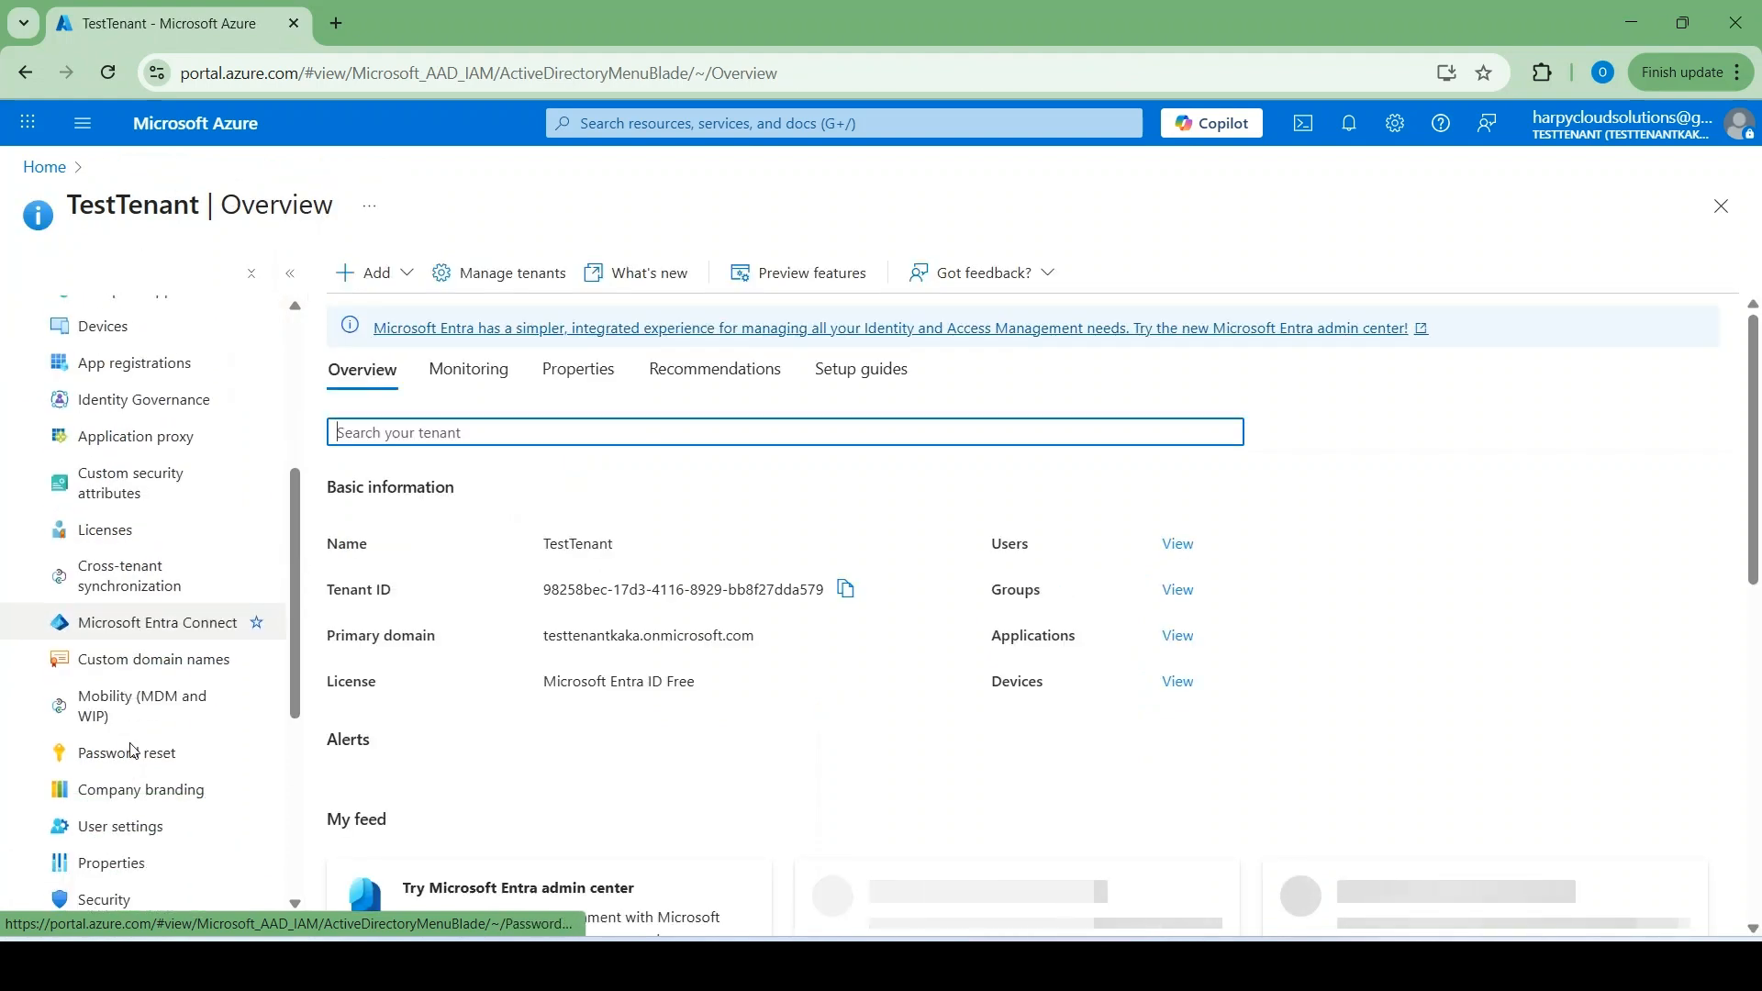
scroll(132, 750, "down", 3)
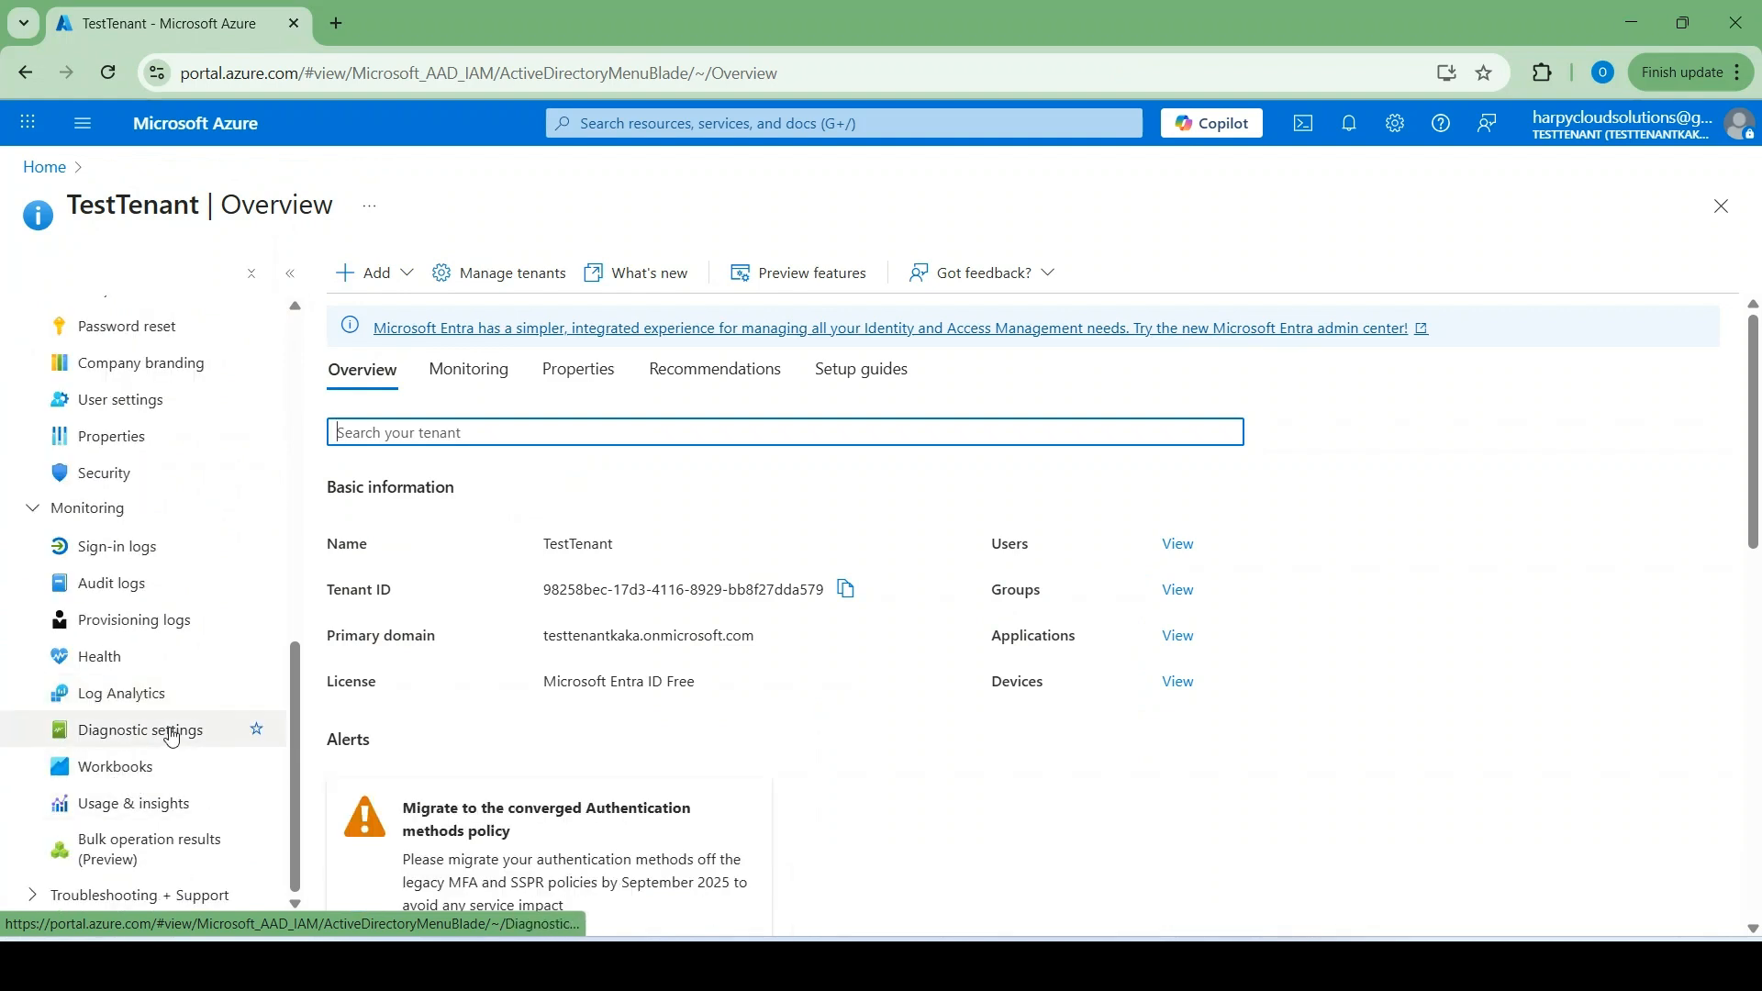
left_click(159, 731)
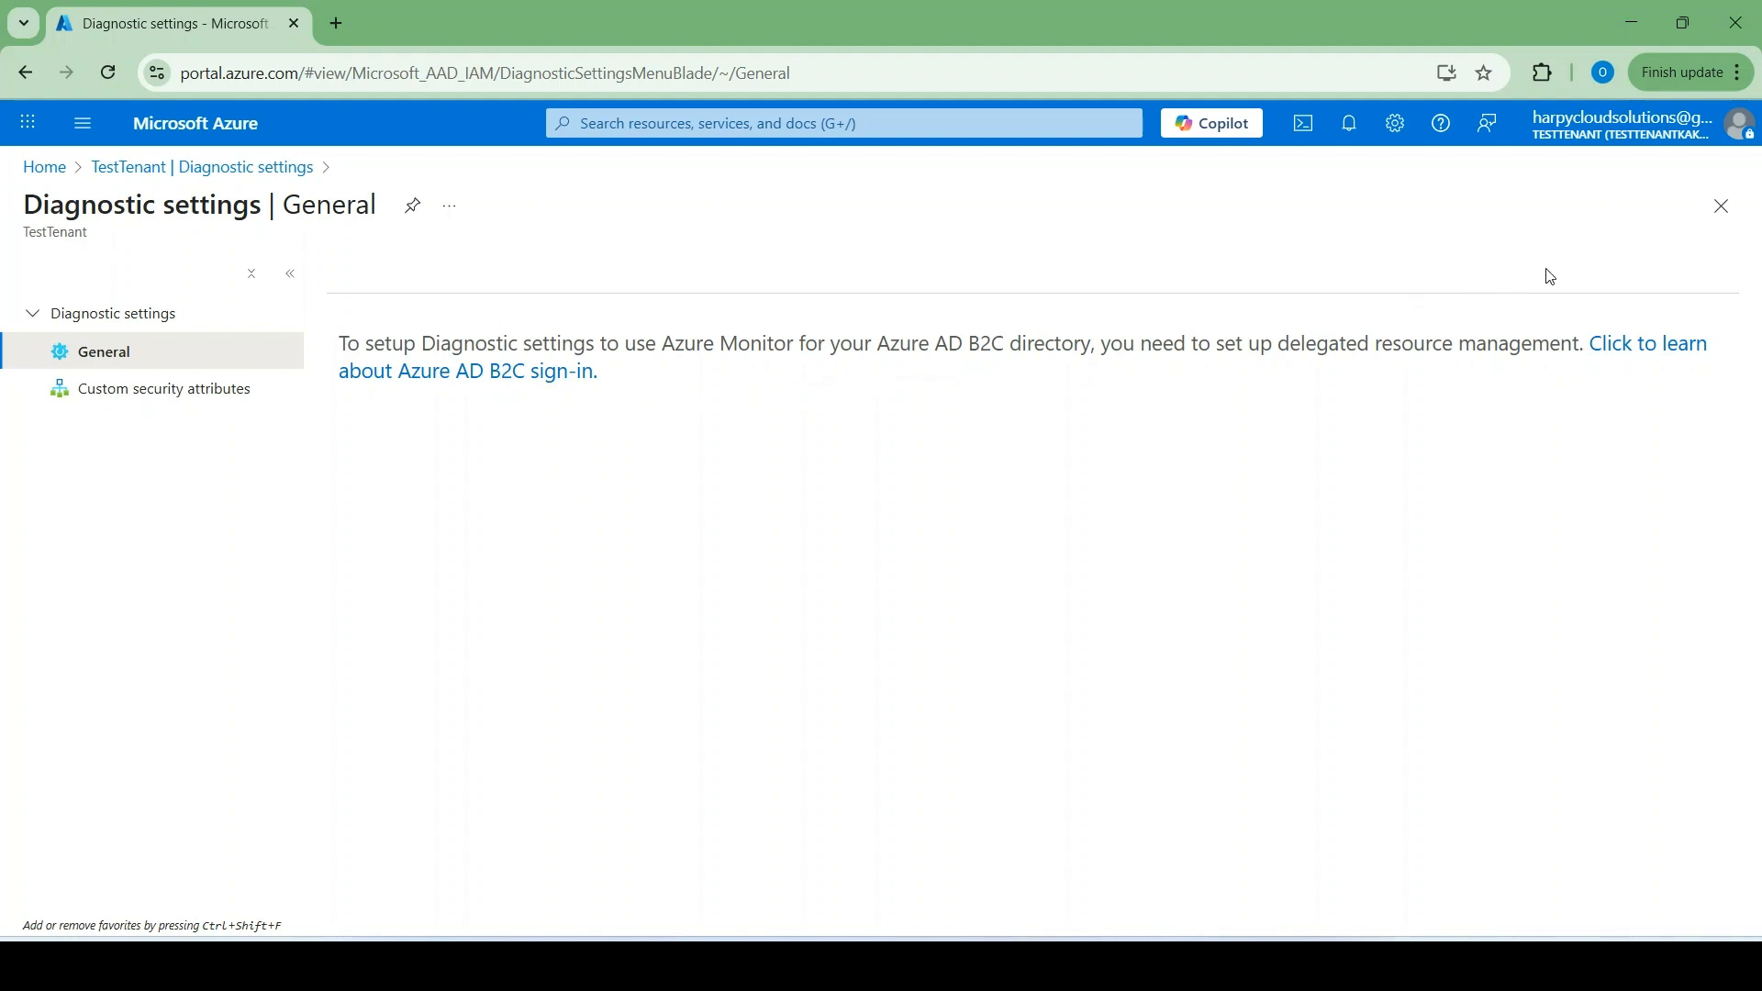
left_click(1723, 209)
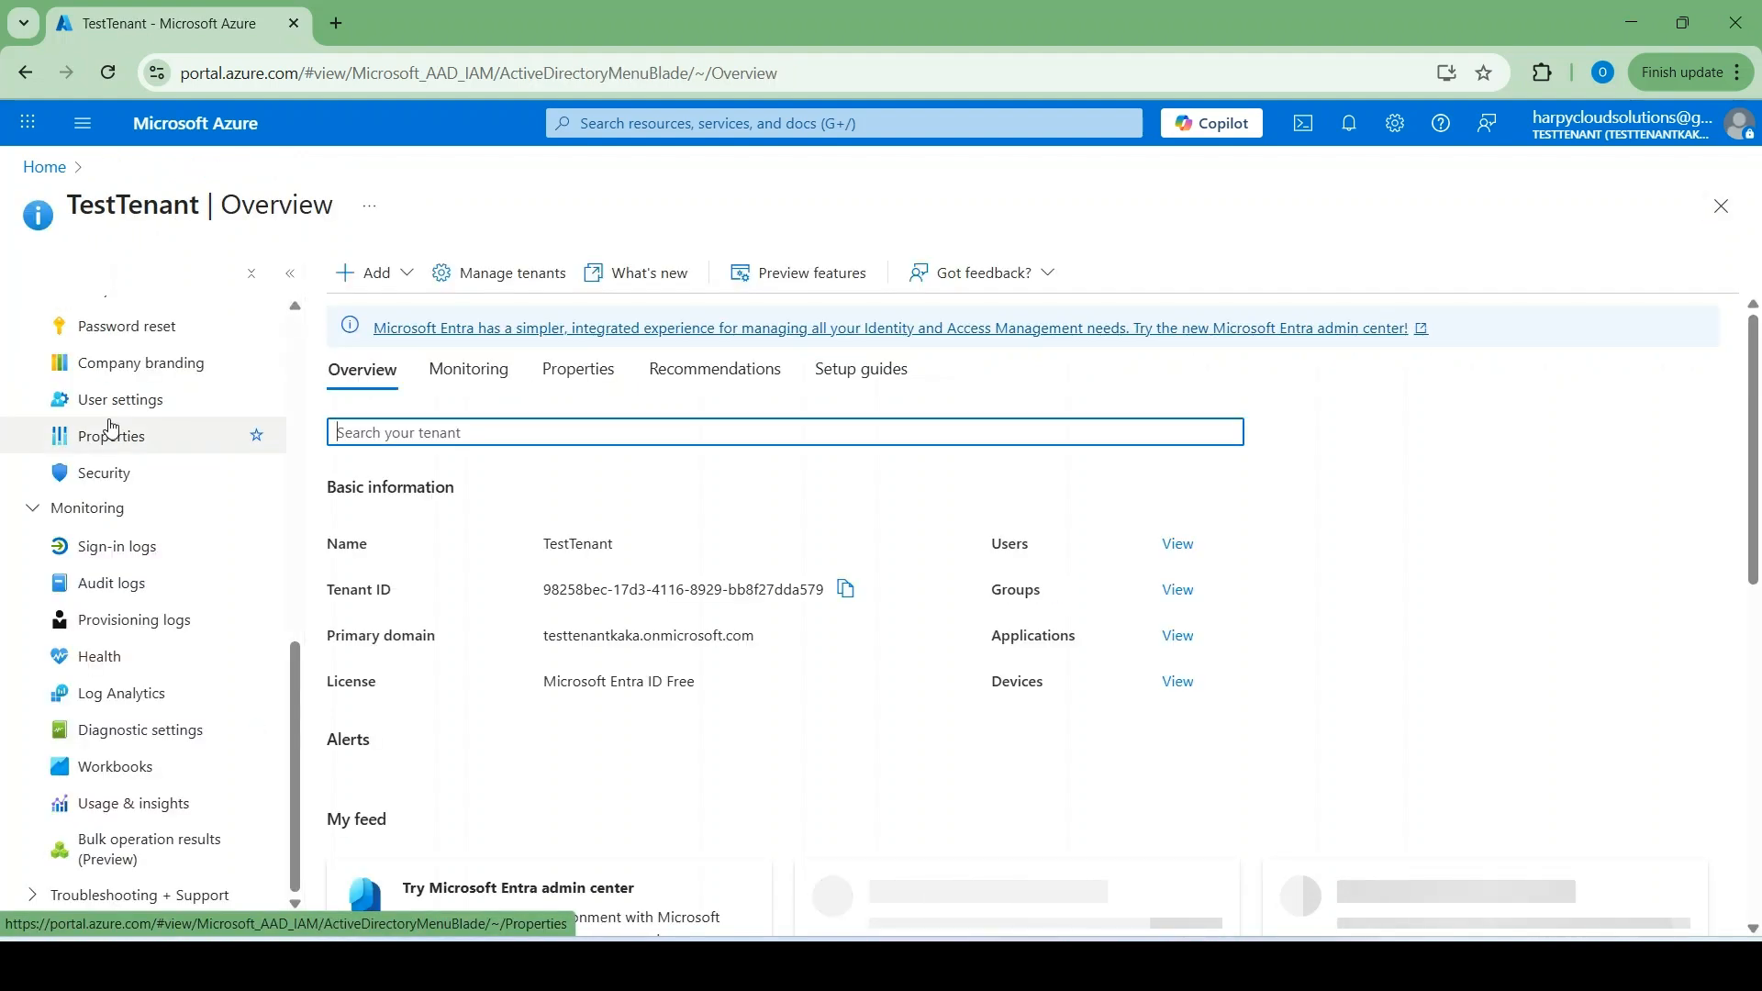
Step: Return to the Default Directory window and view the service provider offers in Azure Lighthouse
mouse_move(1186, 966)
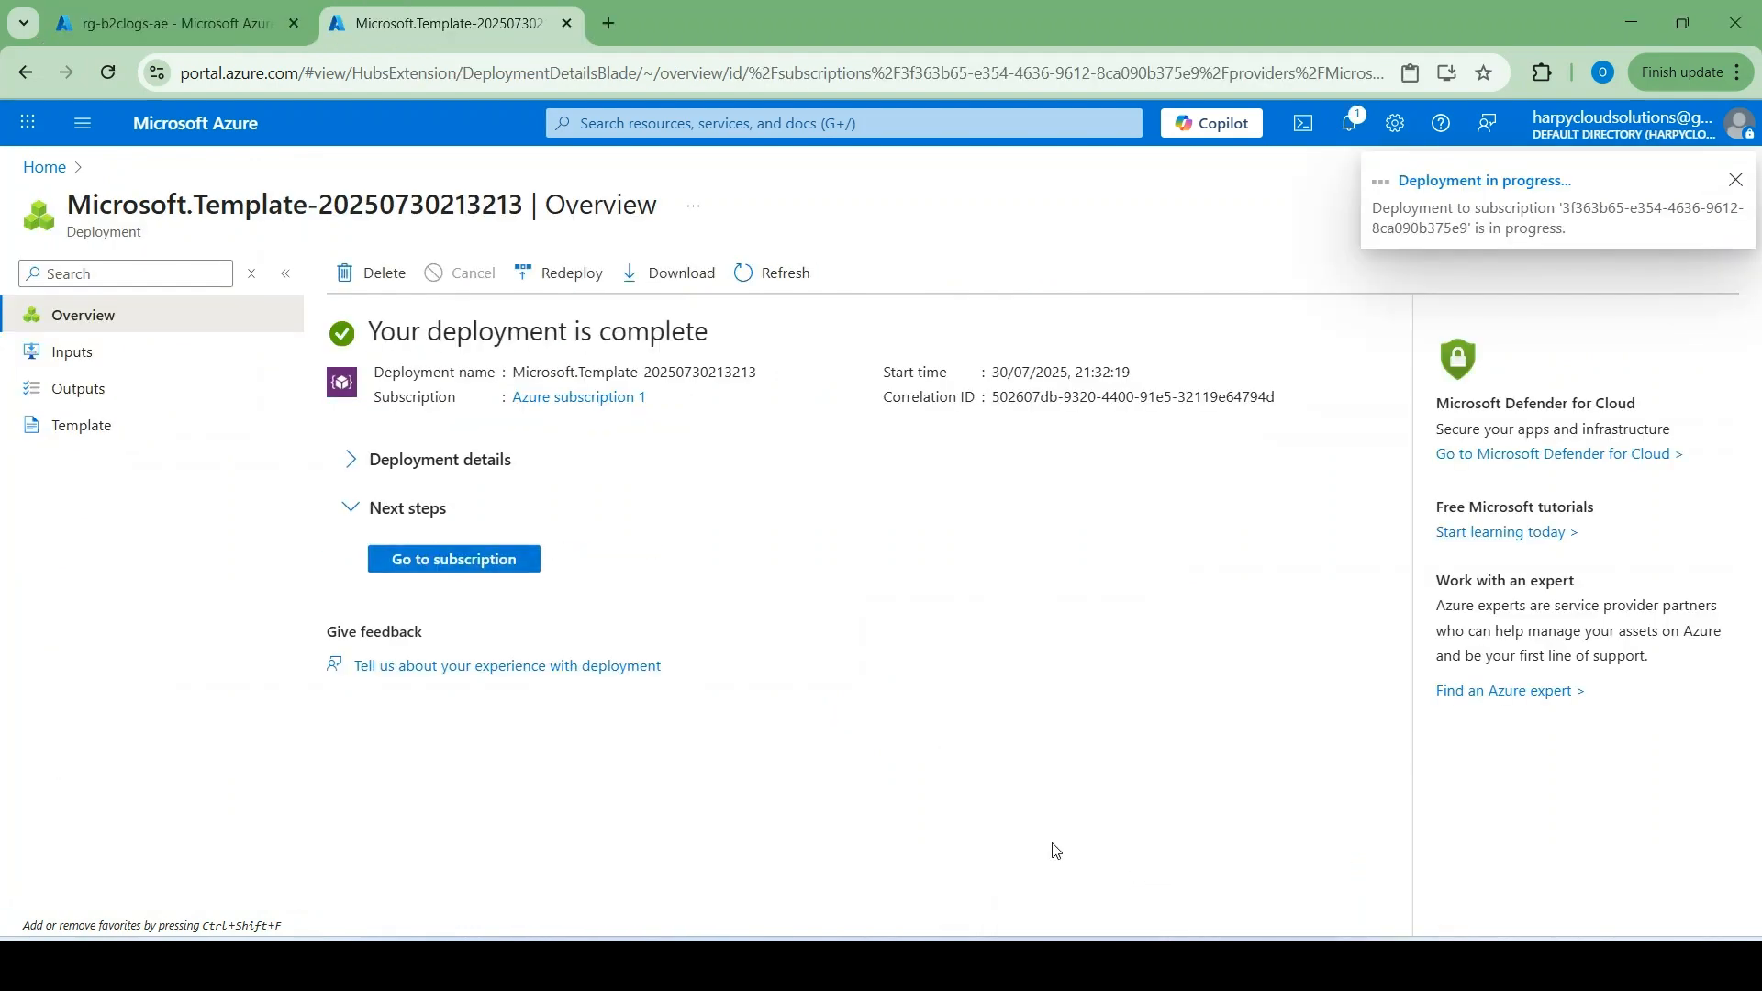
left_click(1062, 849)
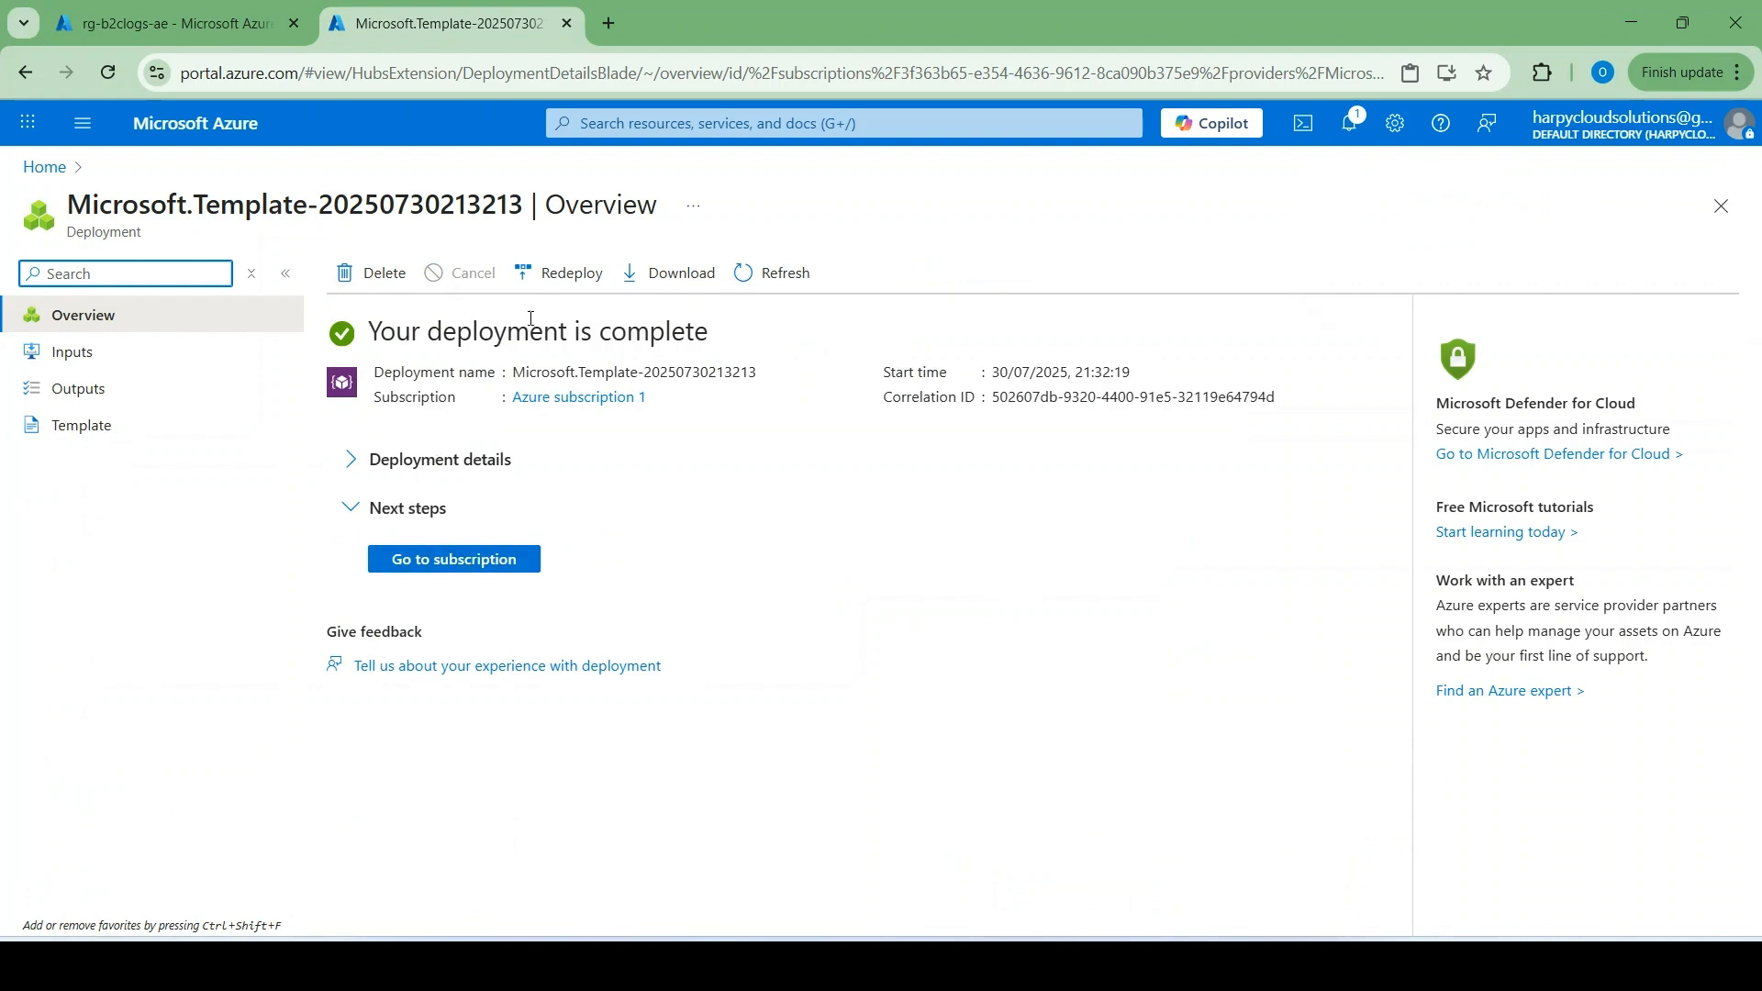
left_click(674, 124)
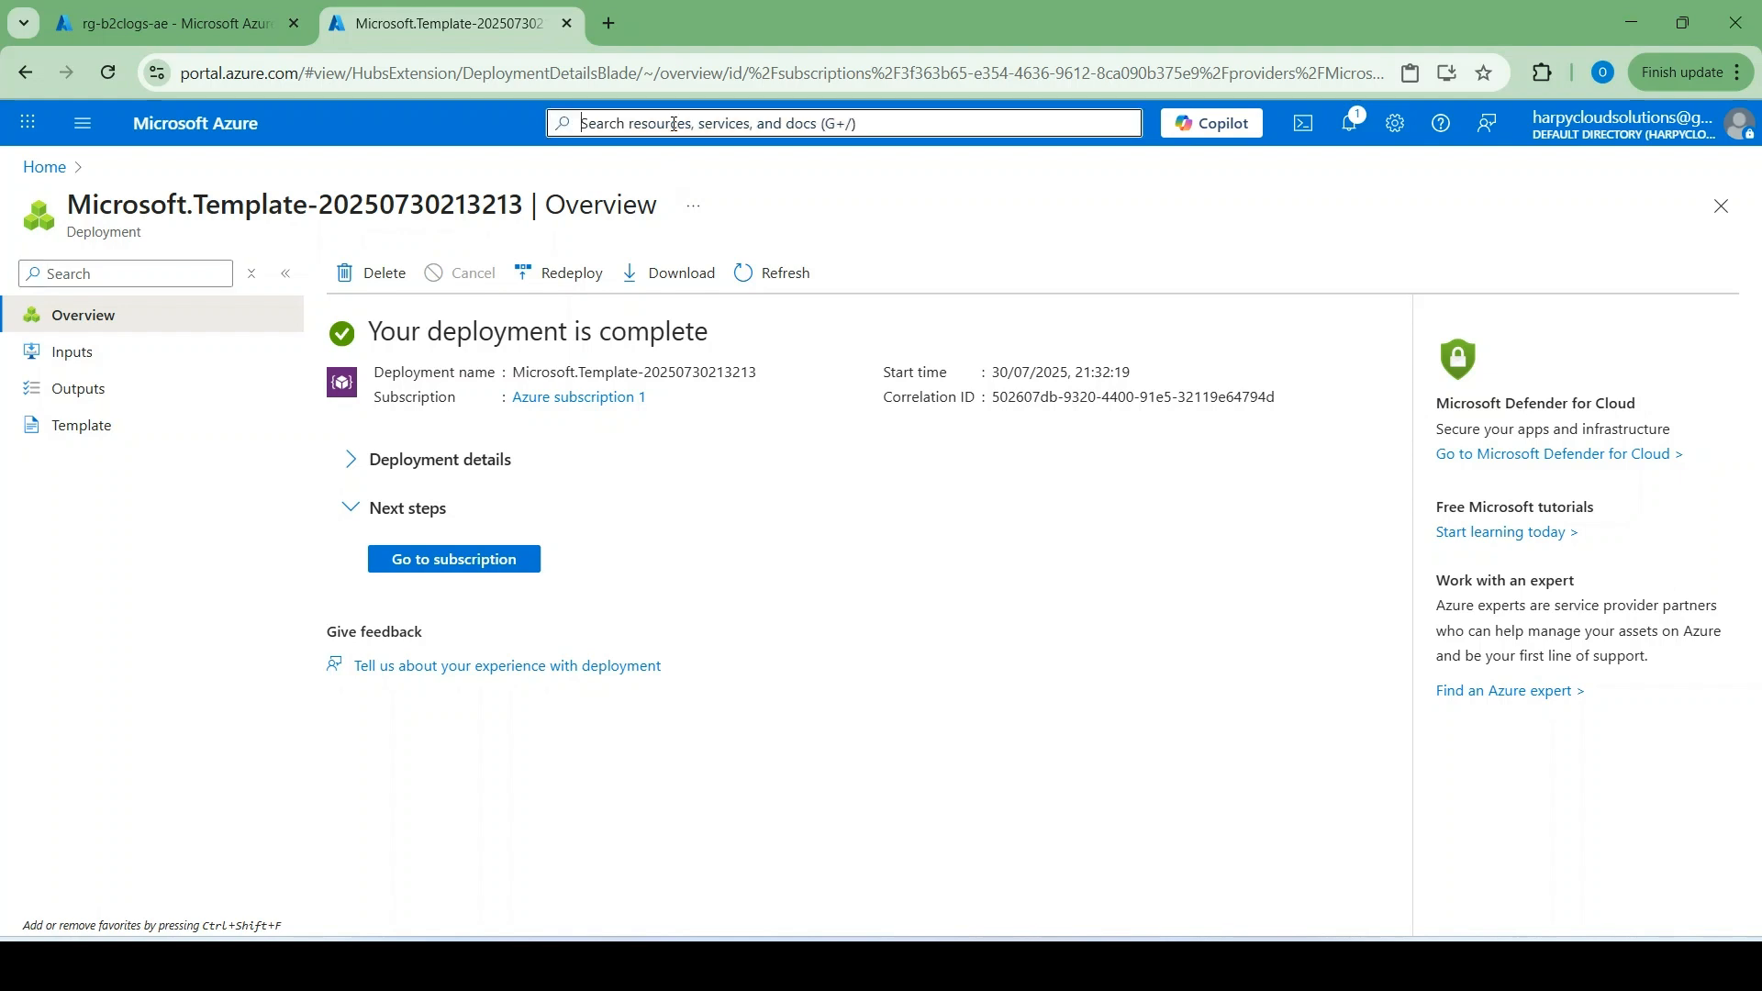
type("lighth")
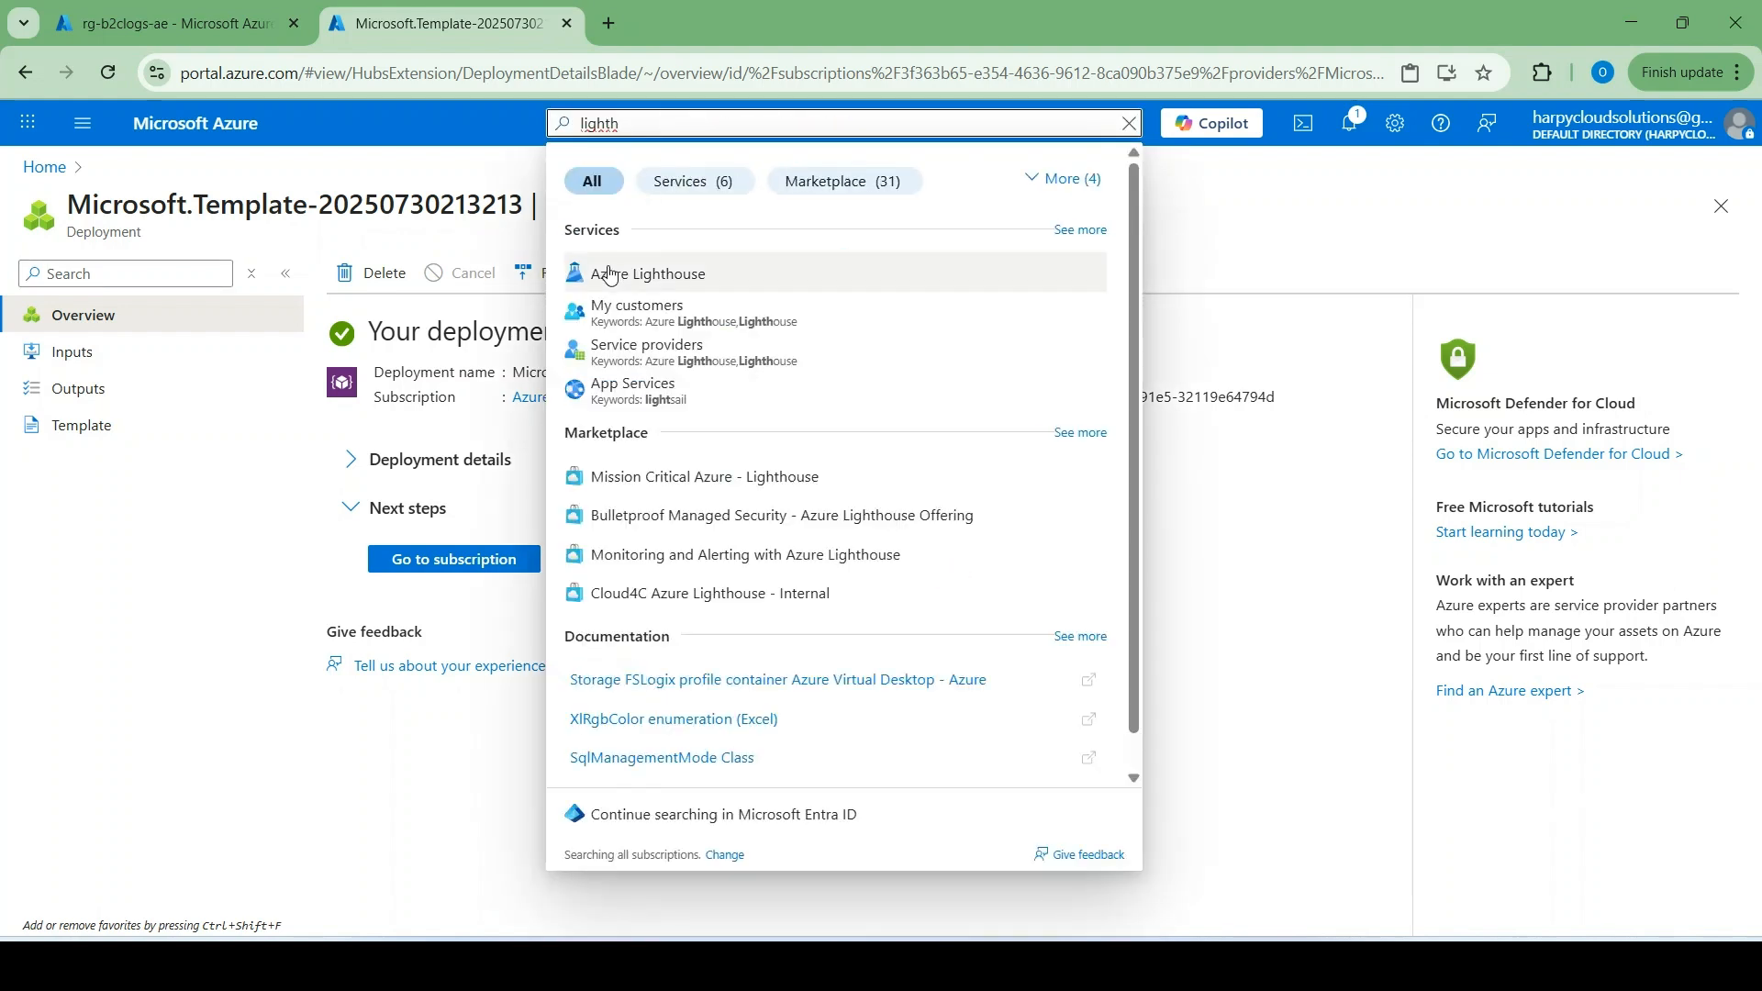
left_click(615, 275)
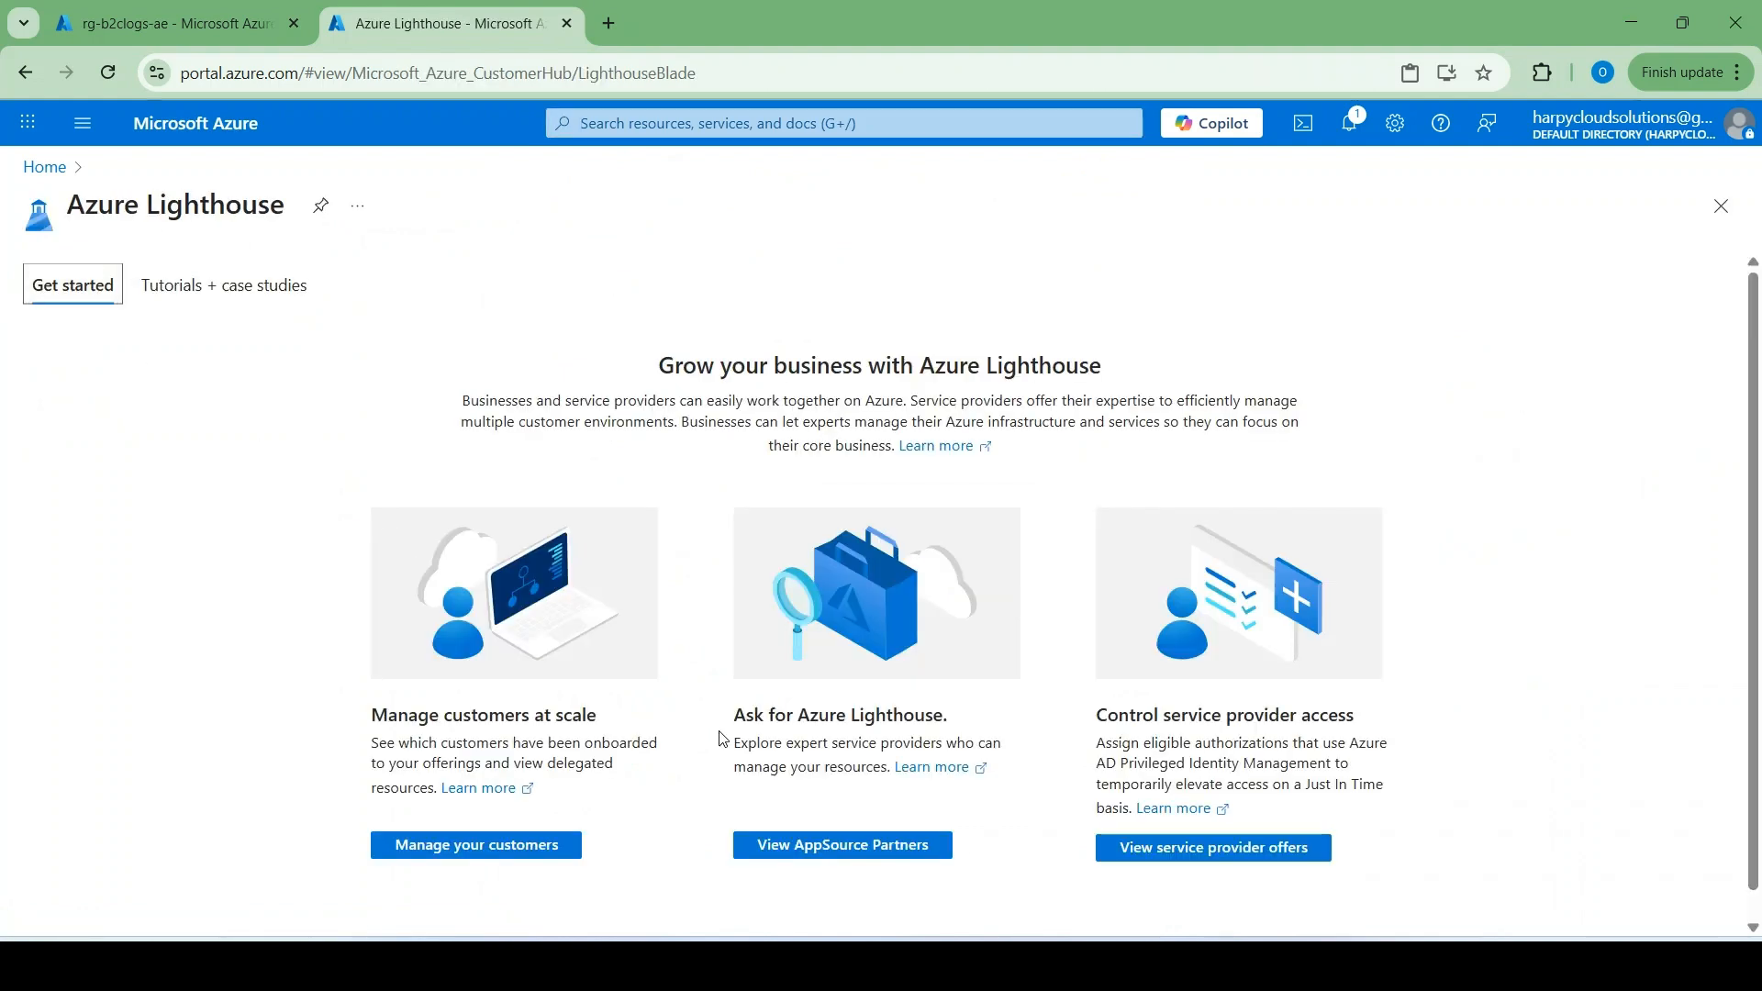
left_click(1156, 857)
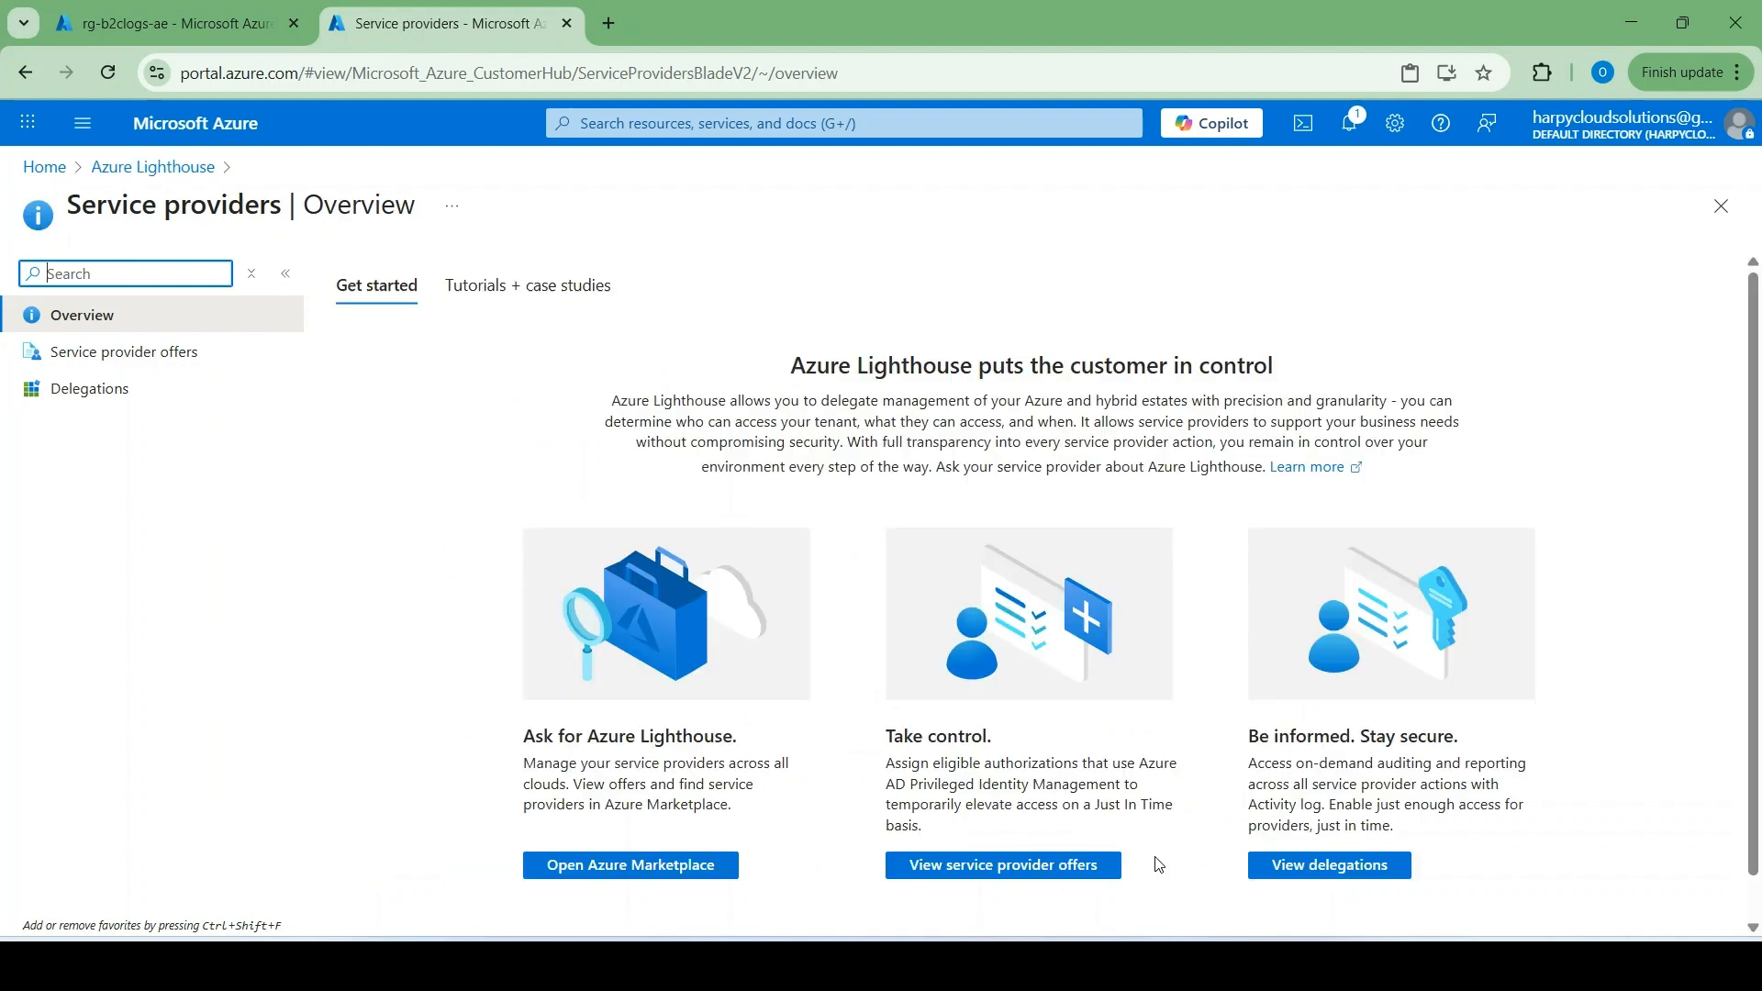
left_click(144, 367)
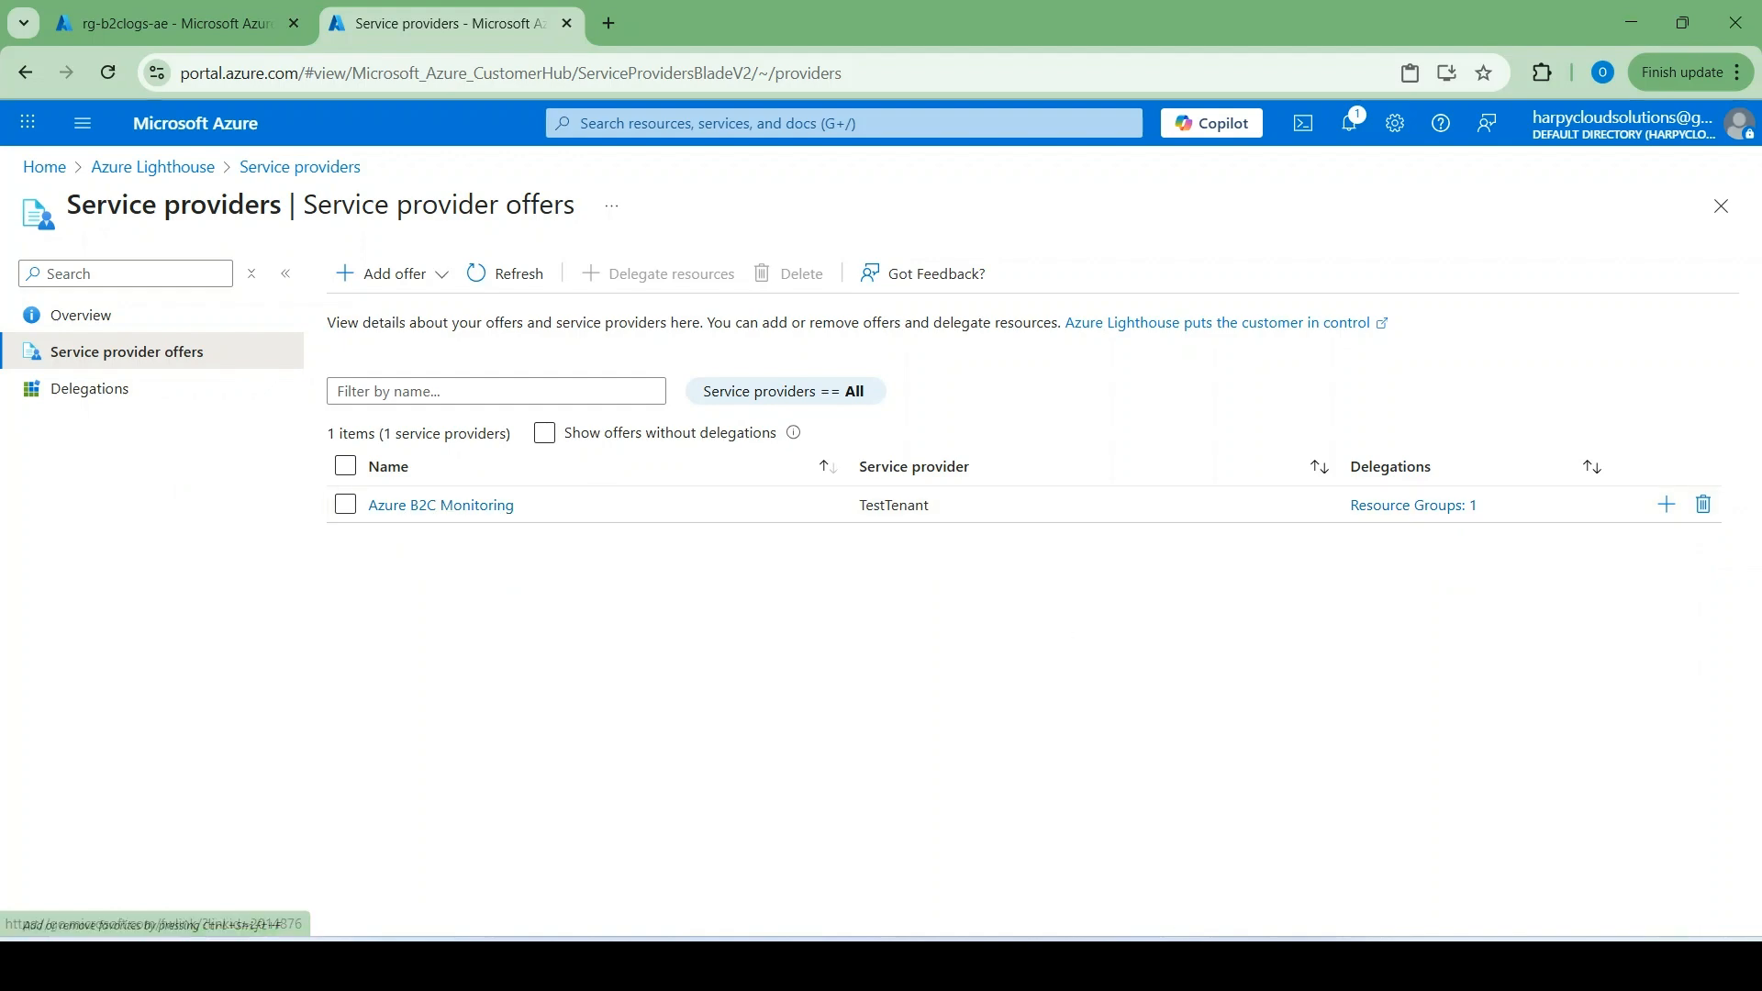
Step: Switch the portal in the TestTenant browser window to Default Directory
left_click(1312, 846)
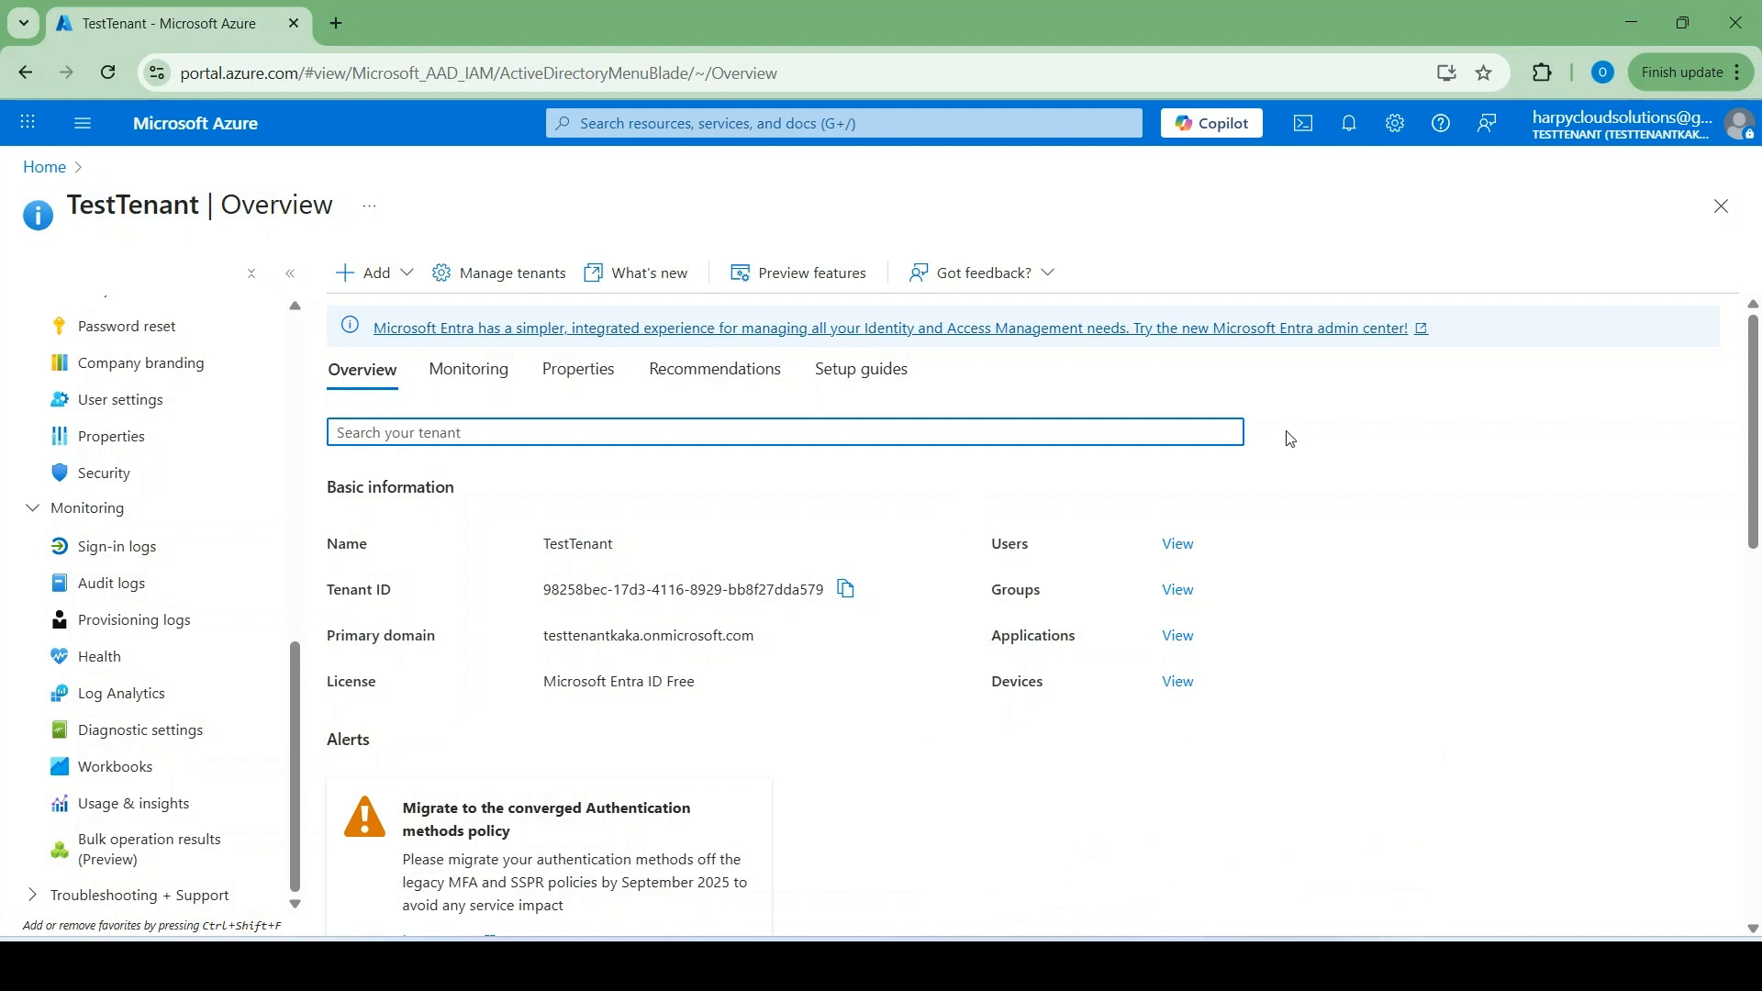
left_click(1395, 126)
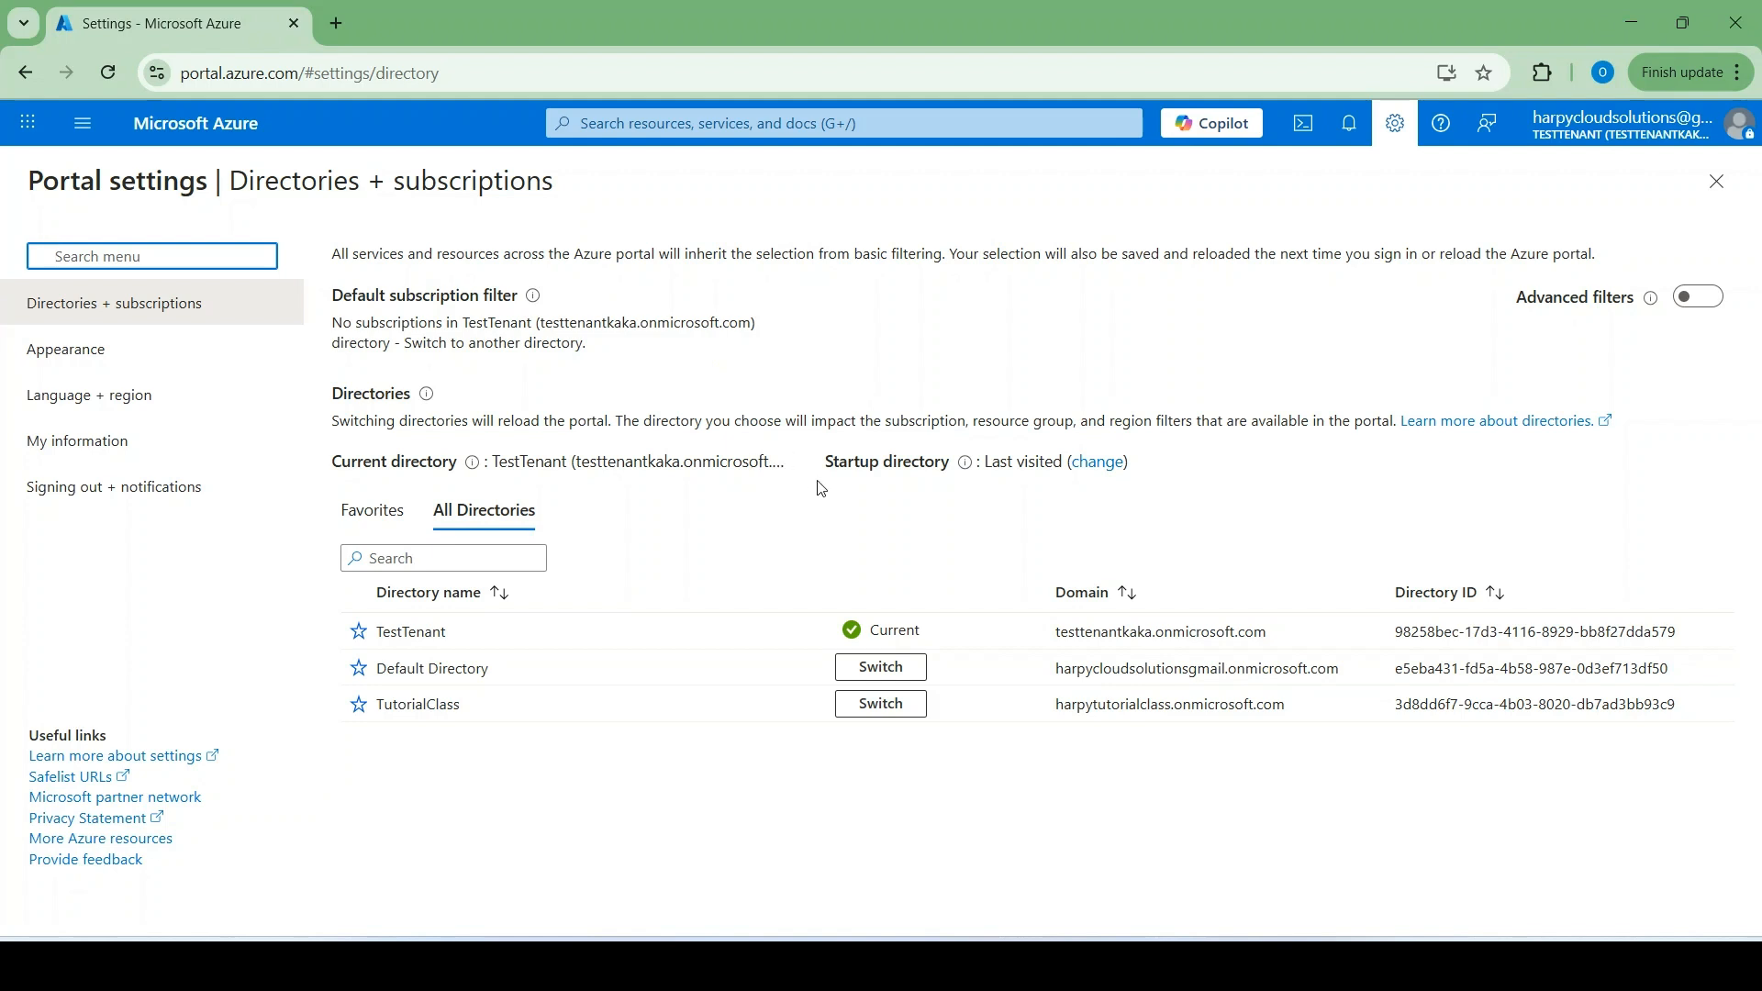
left_click(882, 671)
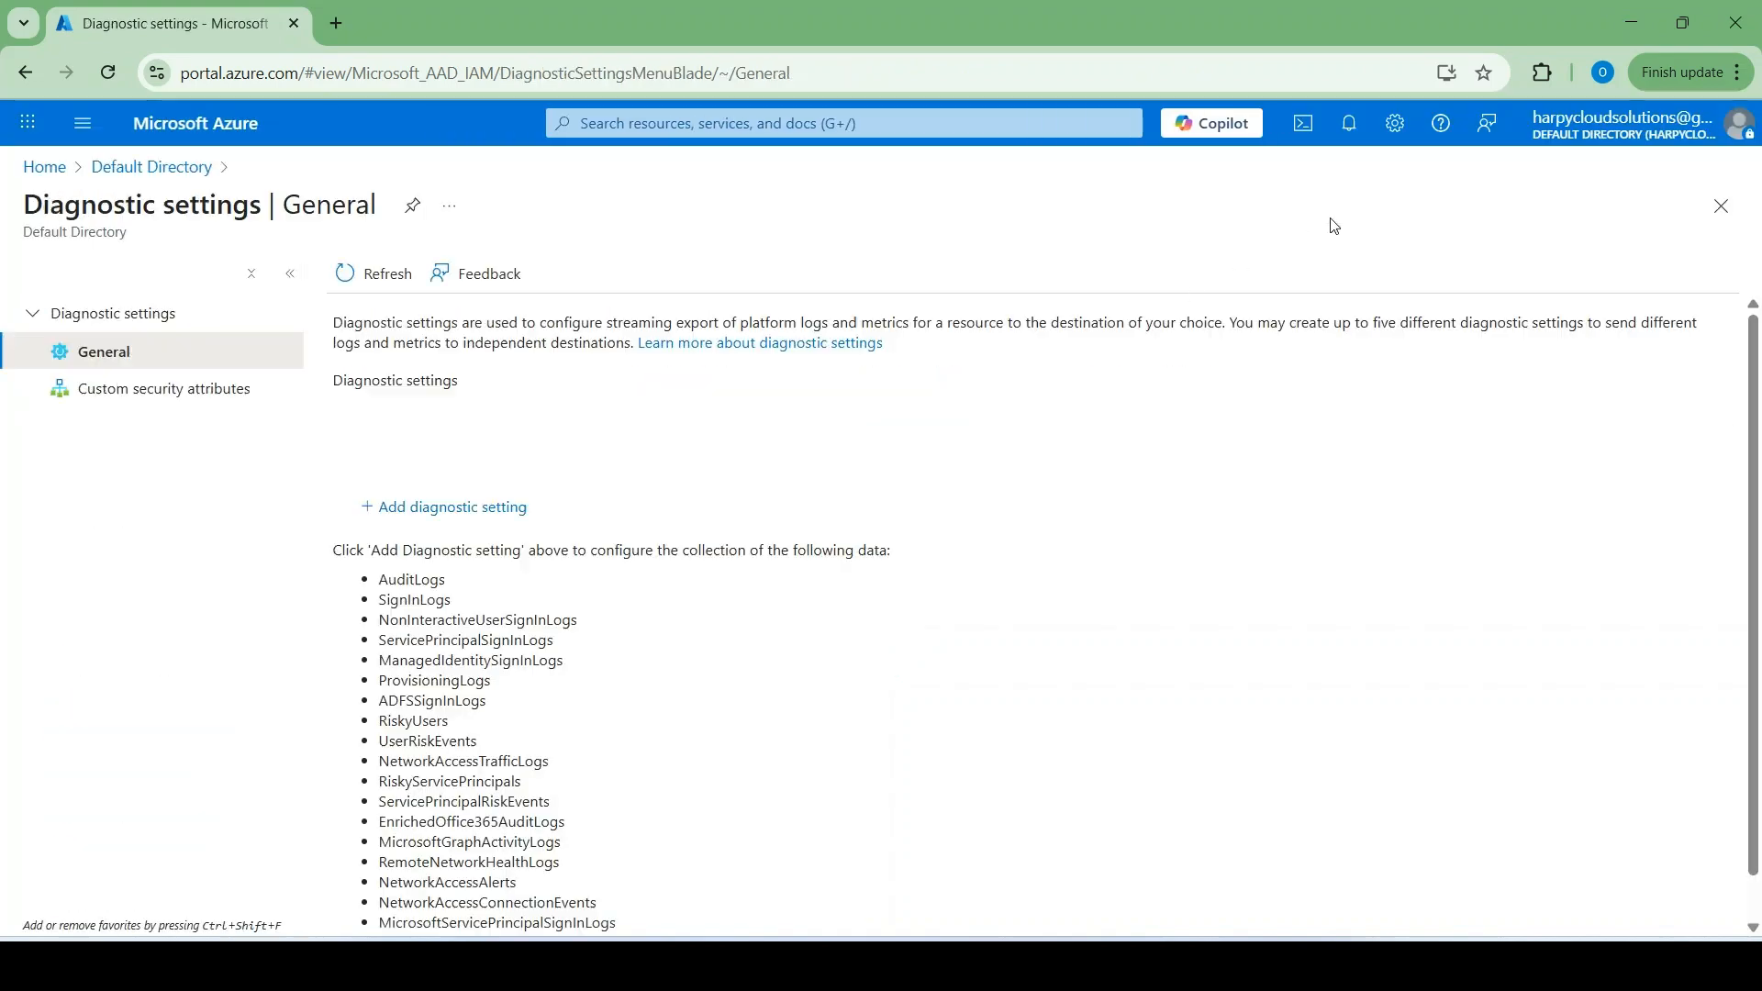
Step: Switch the portal to TestTenant and set its default subscription filter to all directories by including Default Directory, checking the subscription list
left_click(1396, 126)
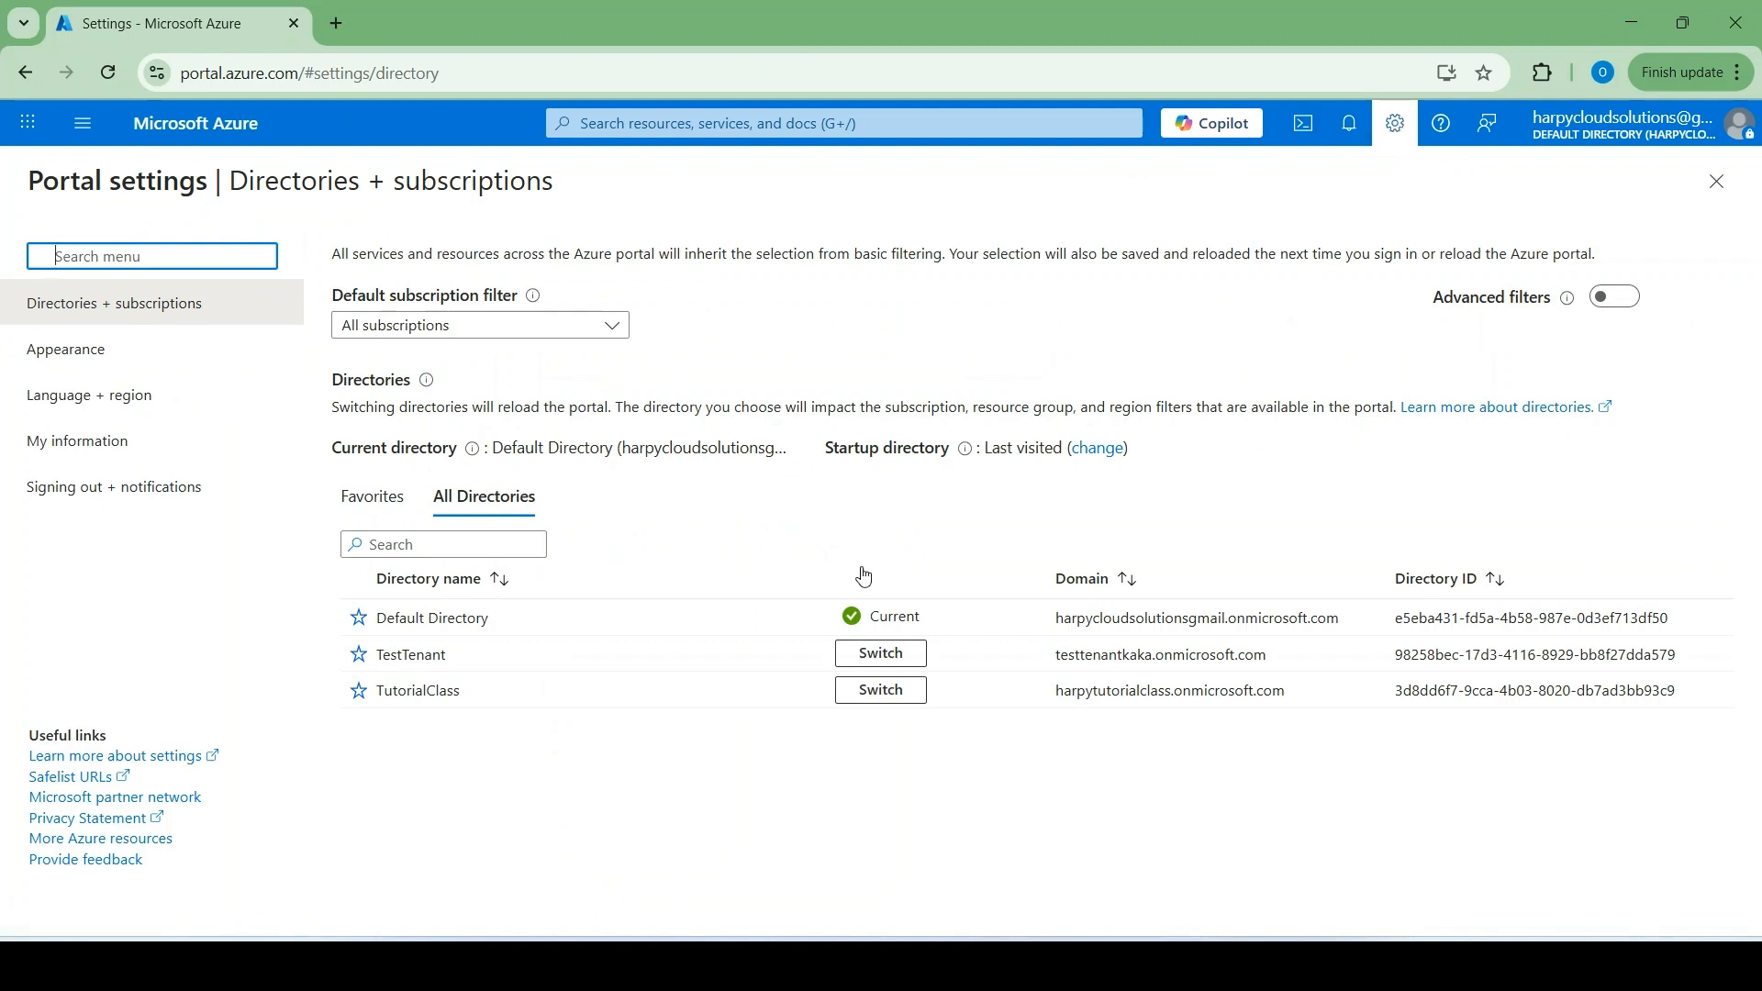
left_click(878, 654)
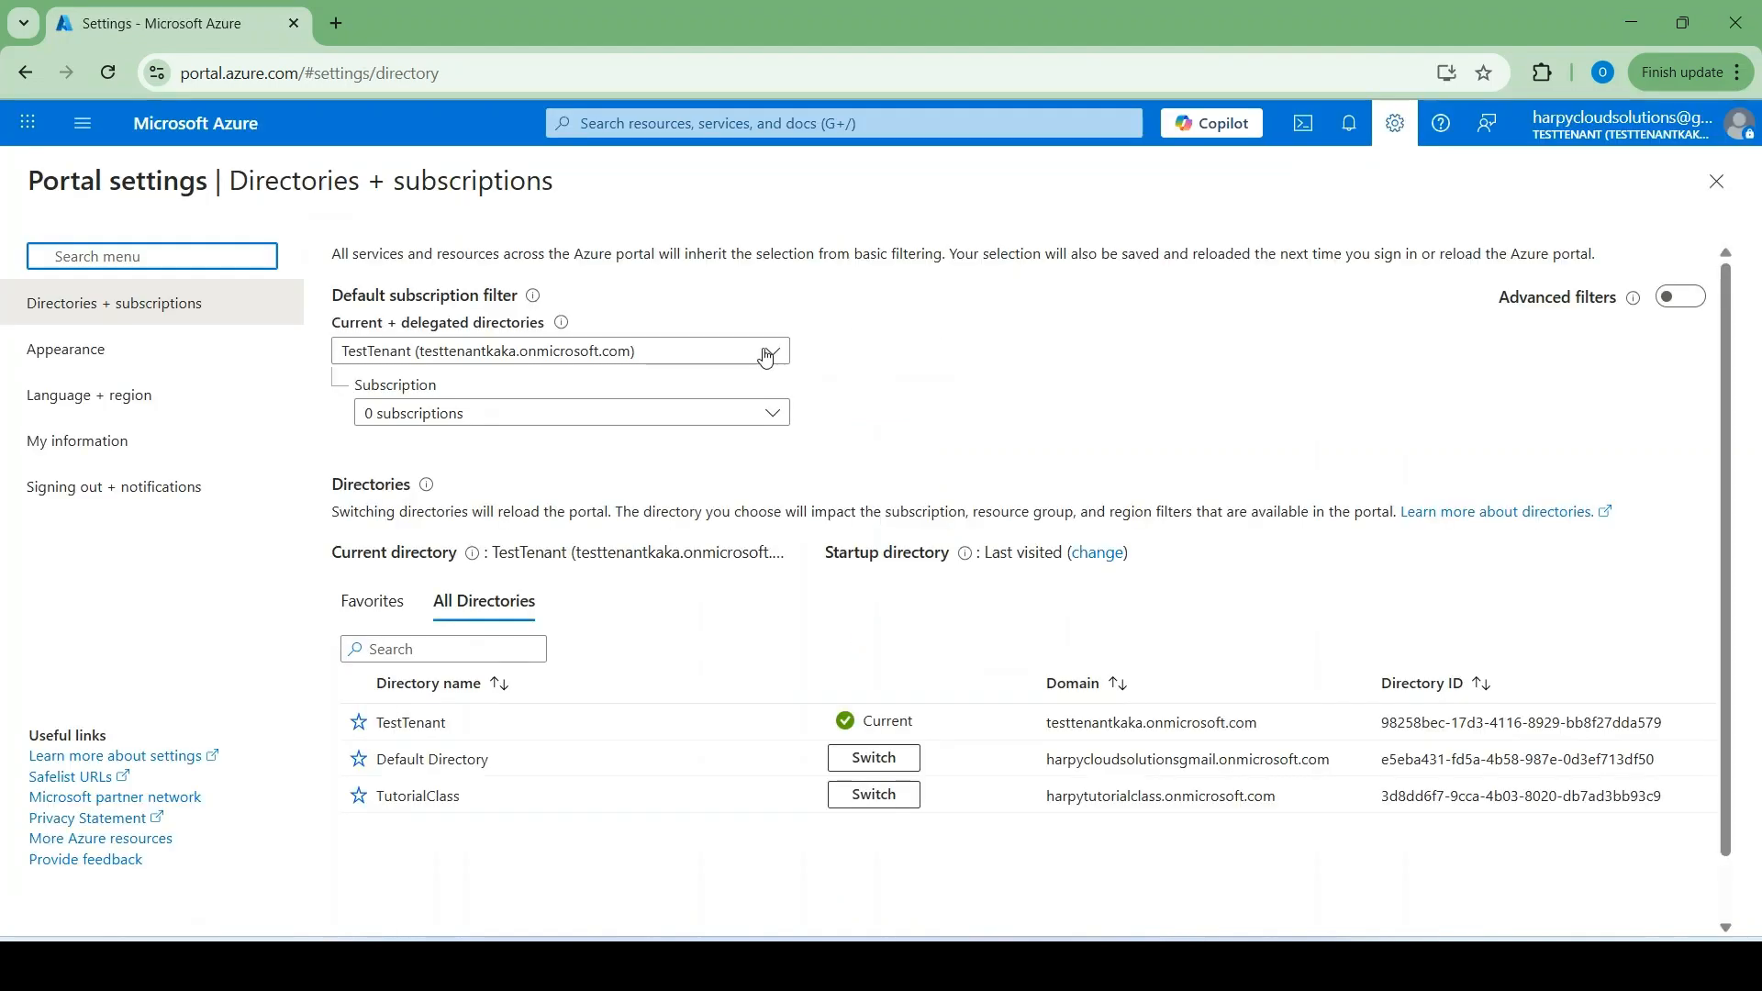
left_click(648, 360)
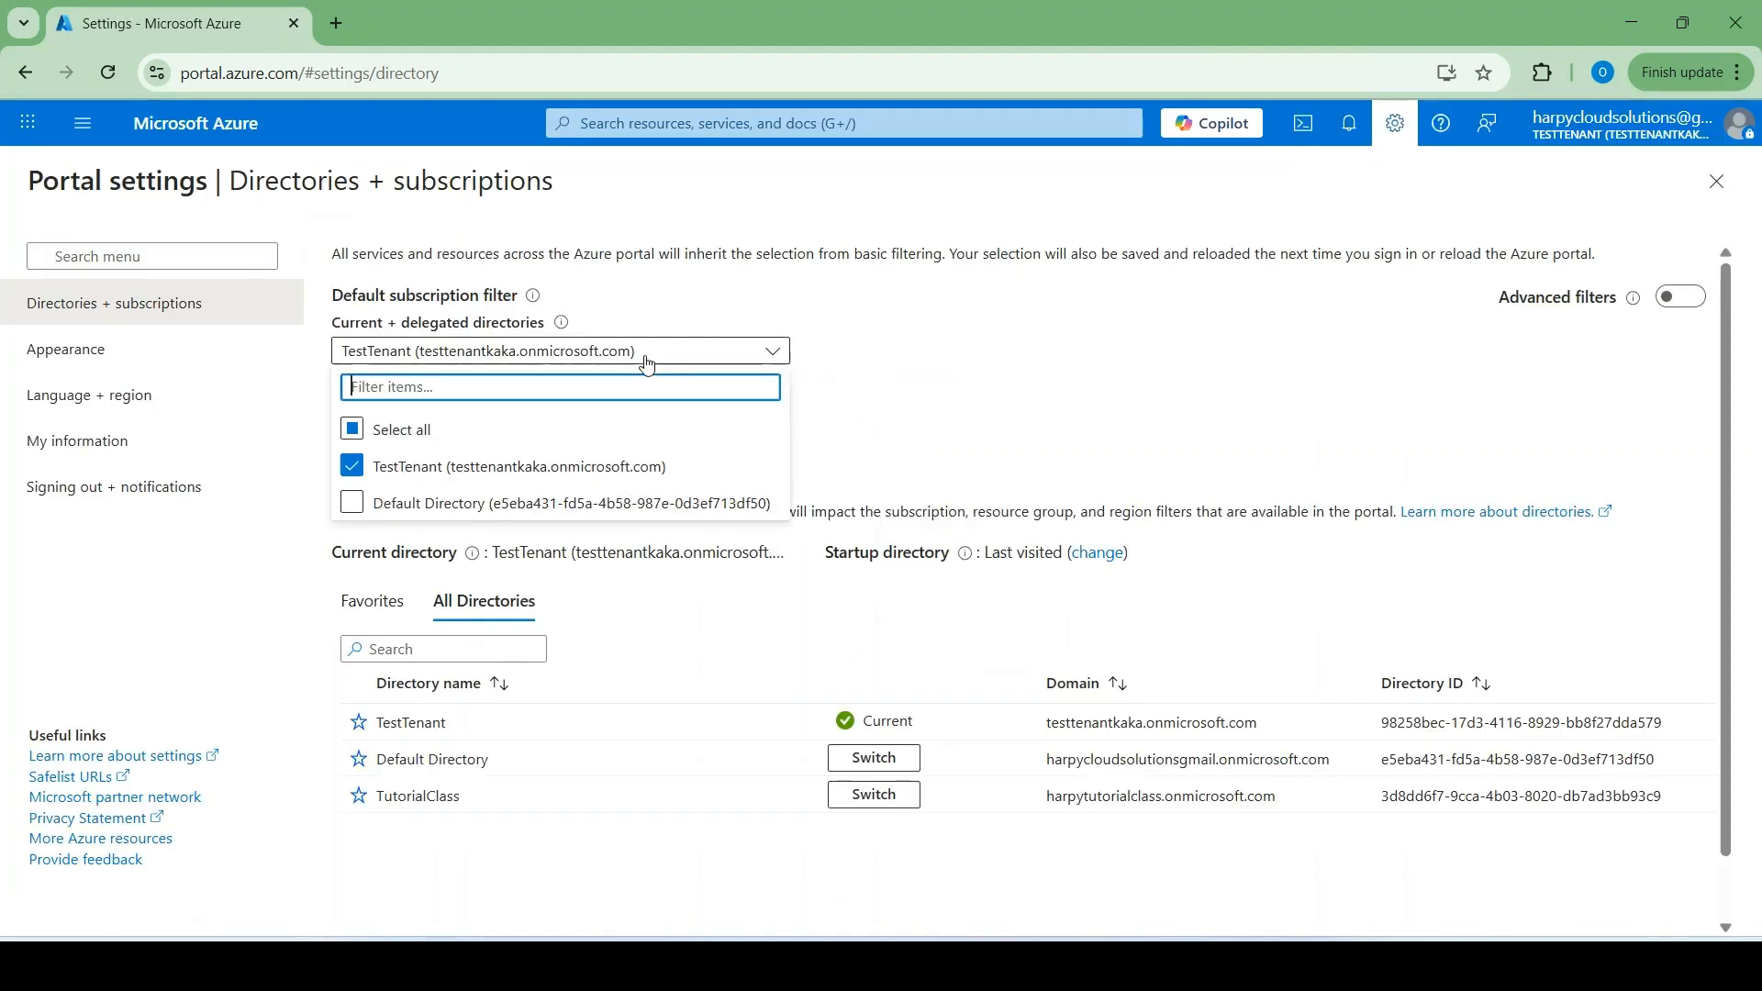
left_click(353, 504)
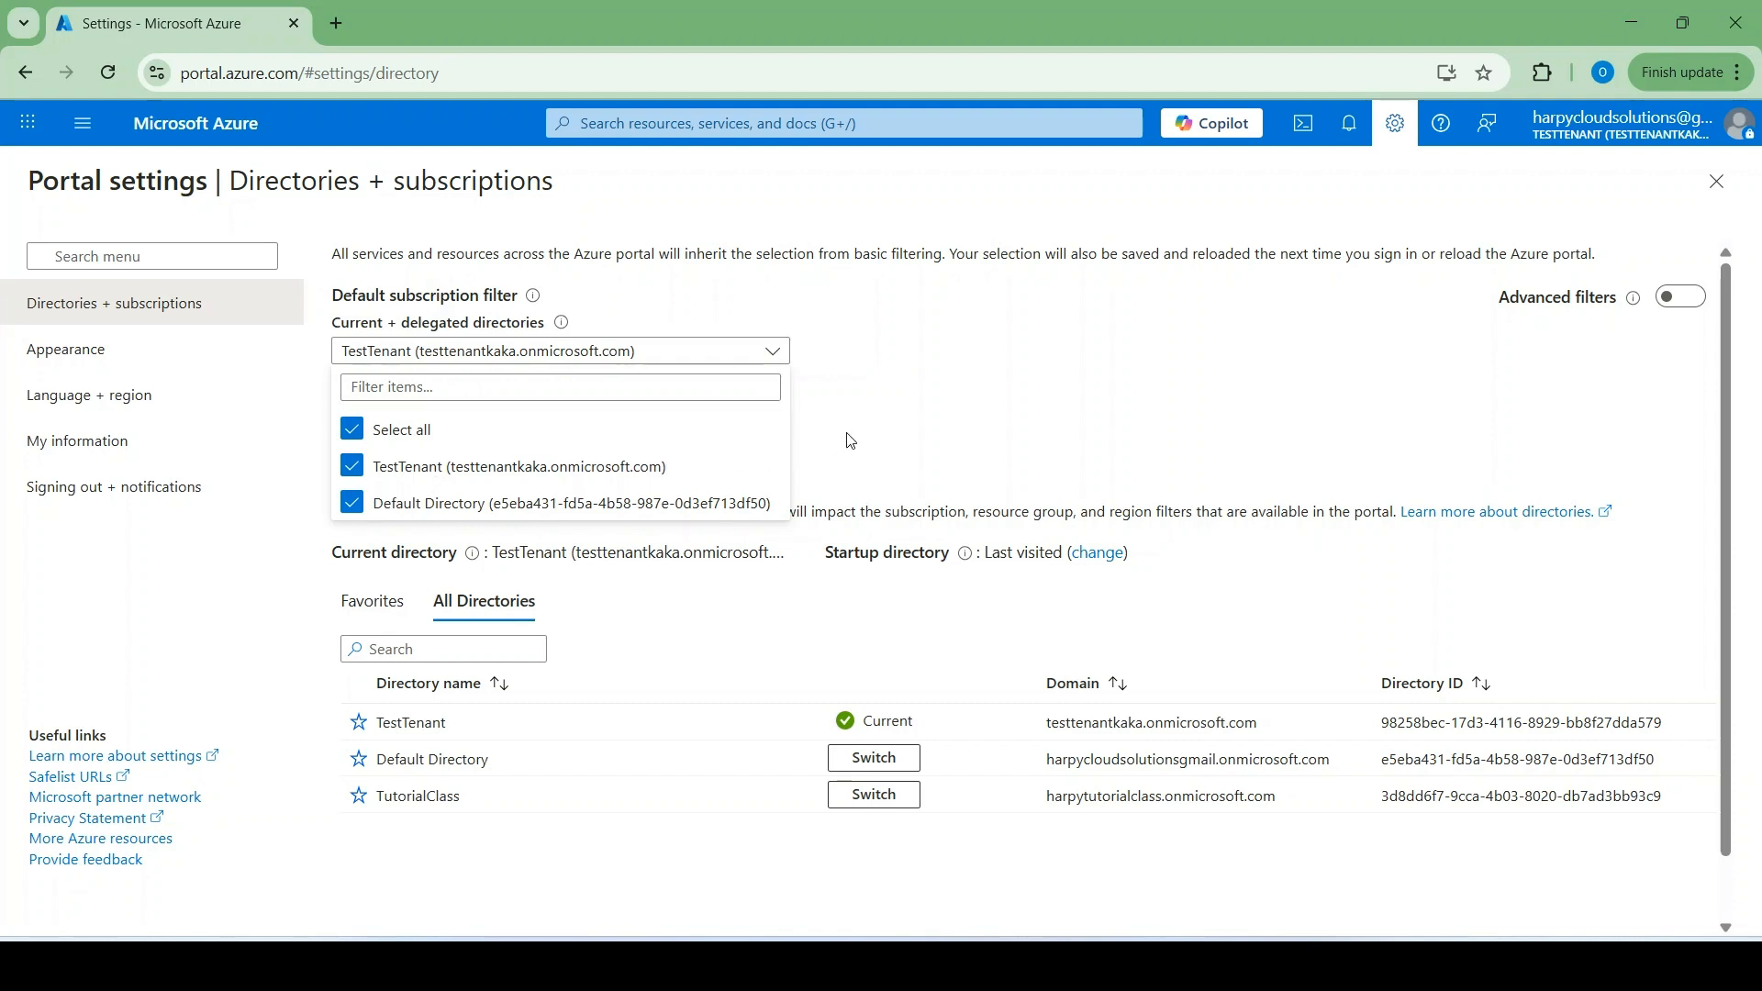
left_click(883, 376)
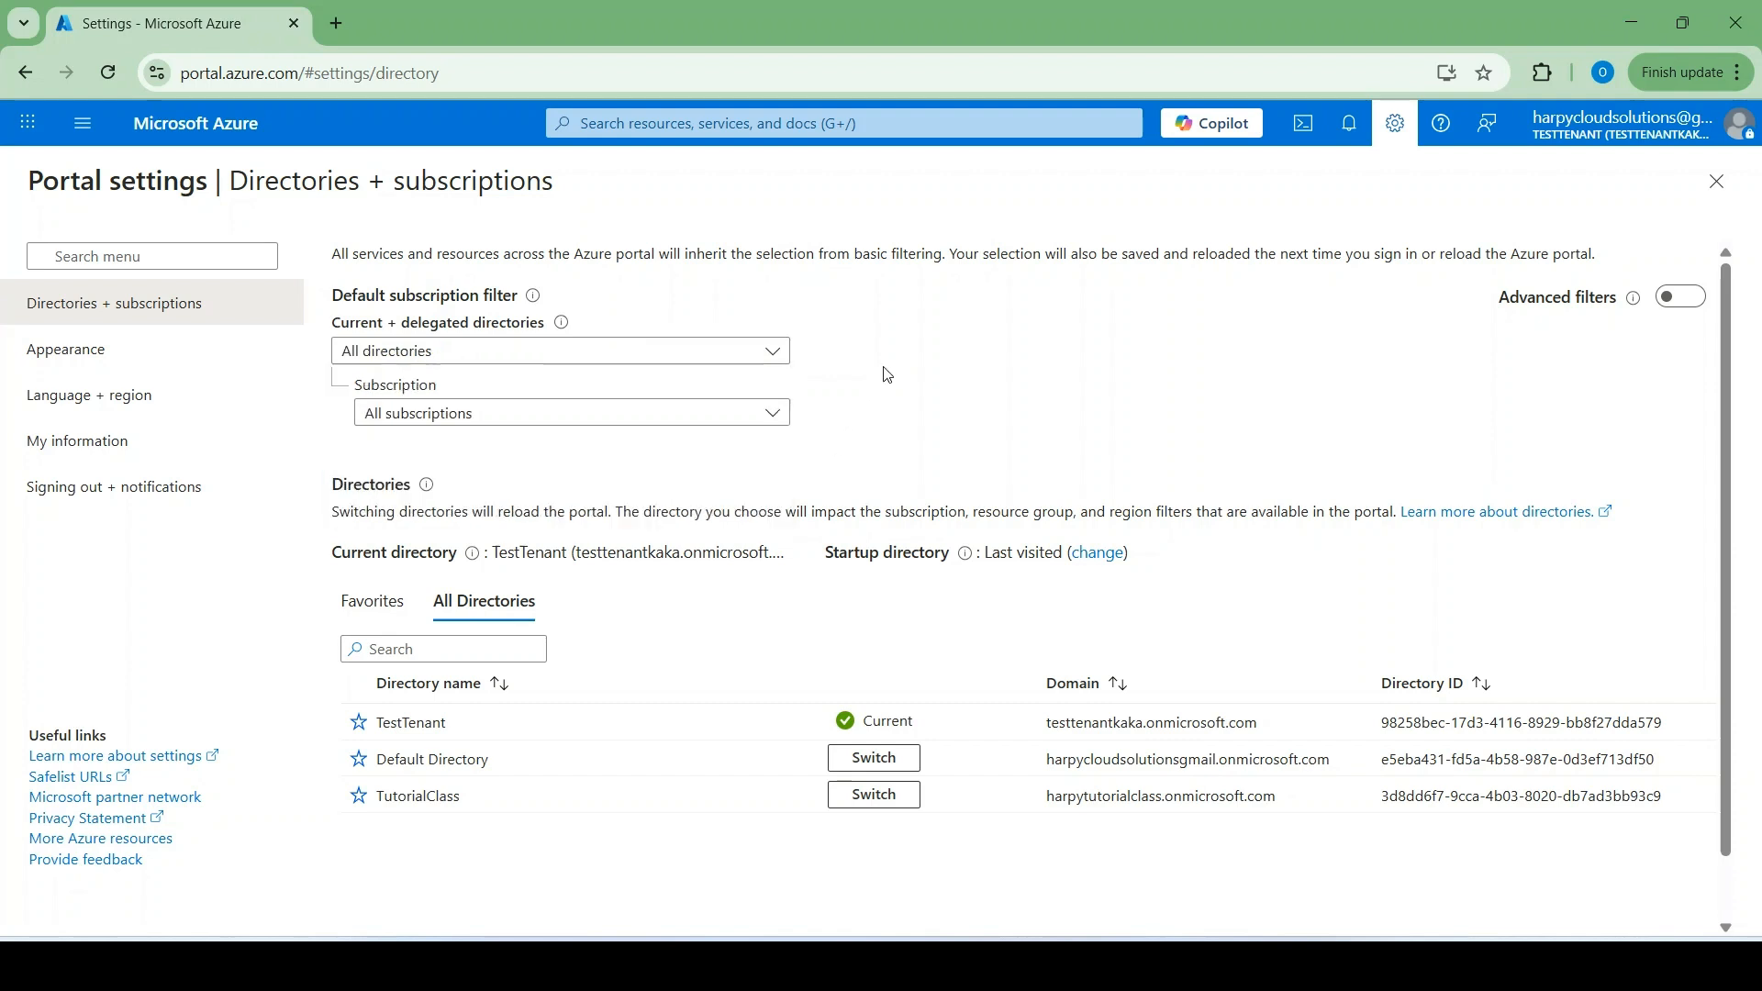
left_click(659, 414)
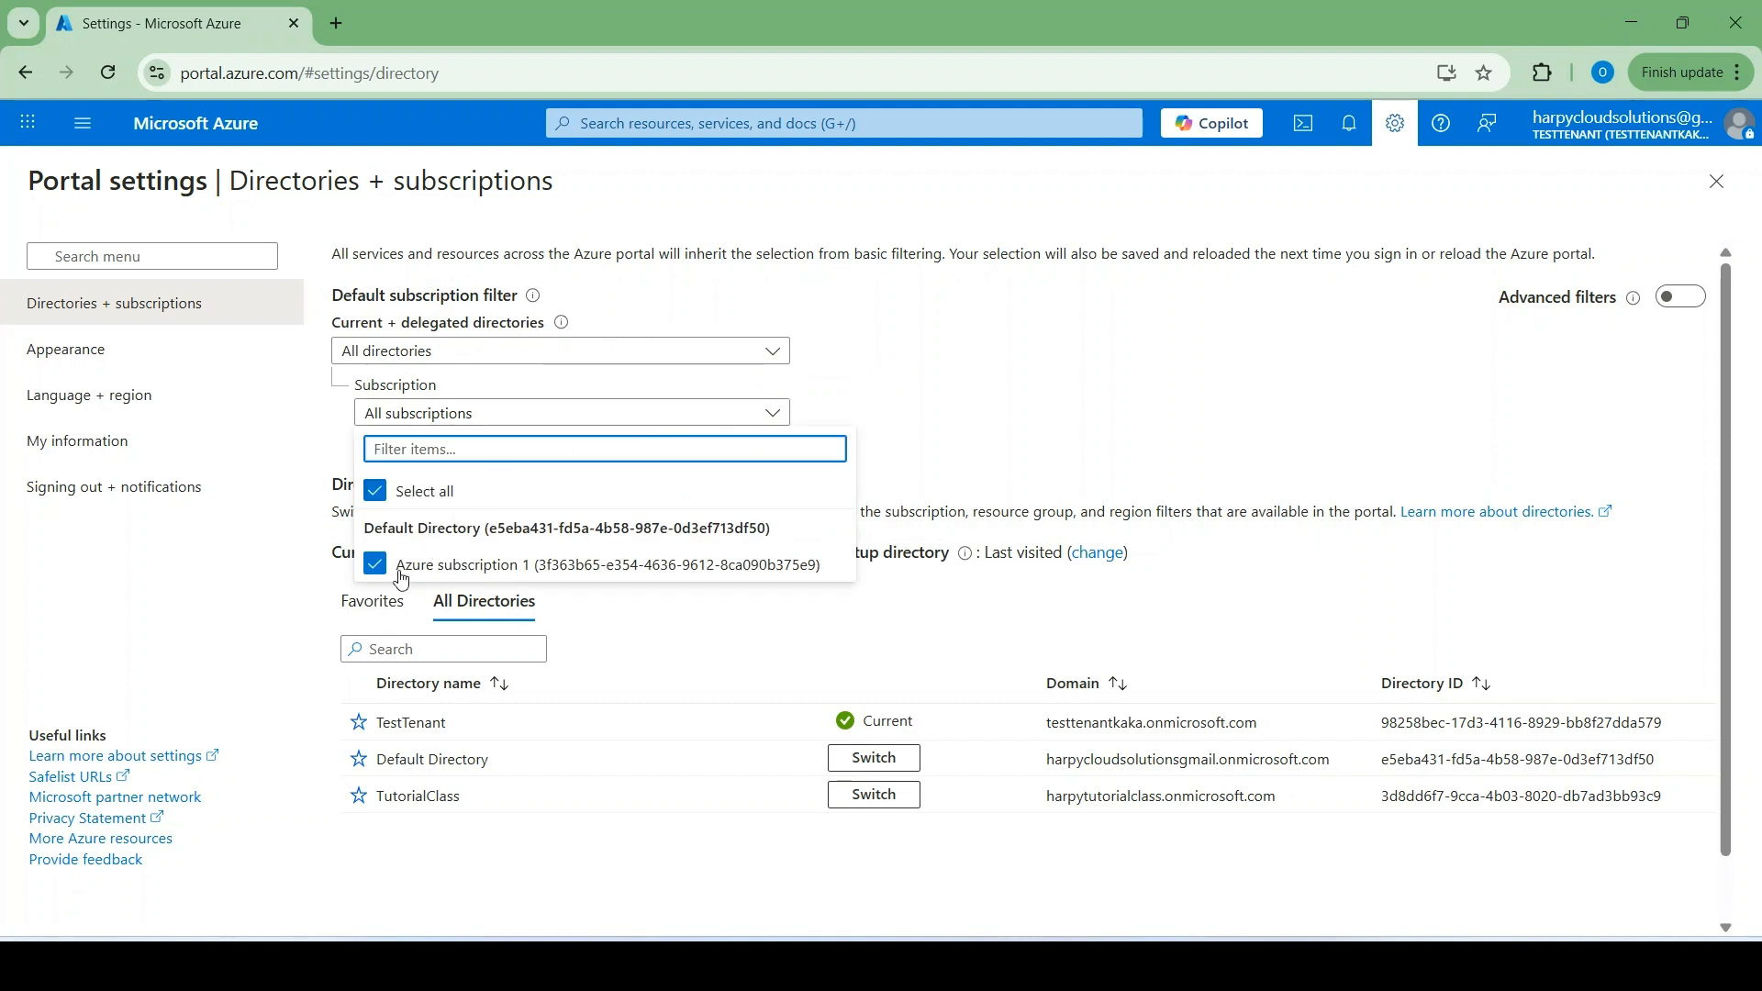
left_click(975, 414)
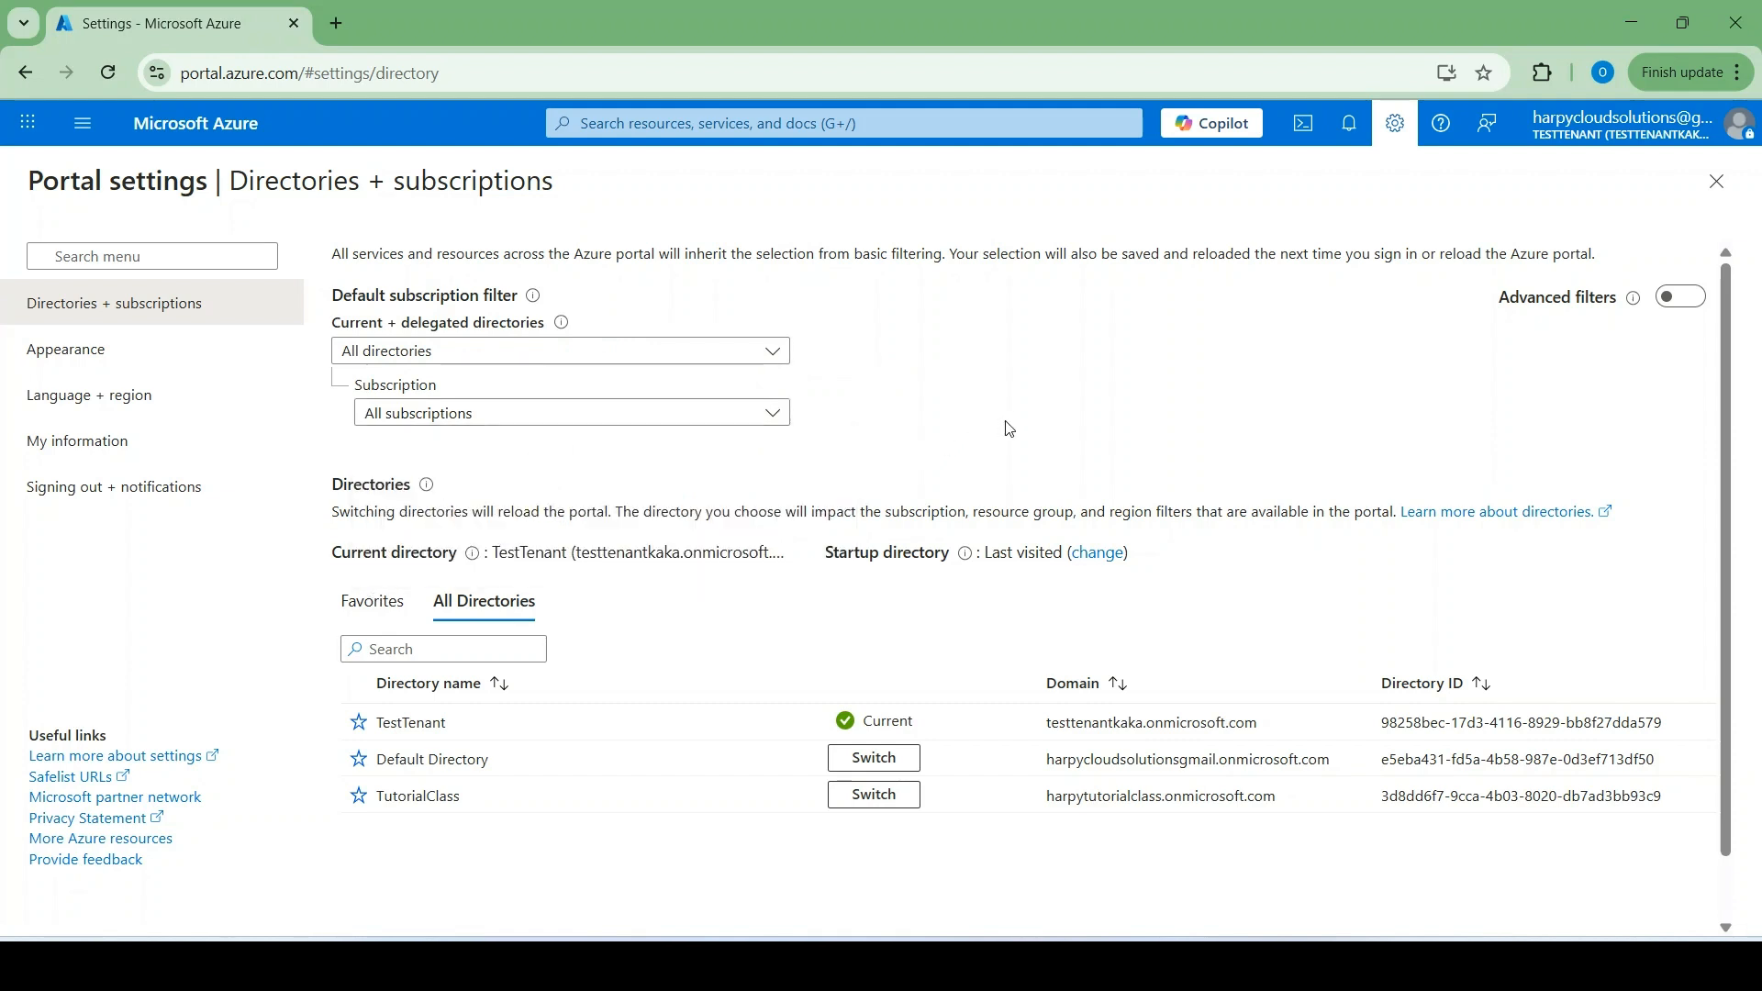
left_click(1717, 181)
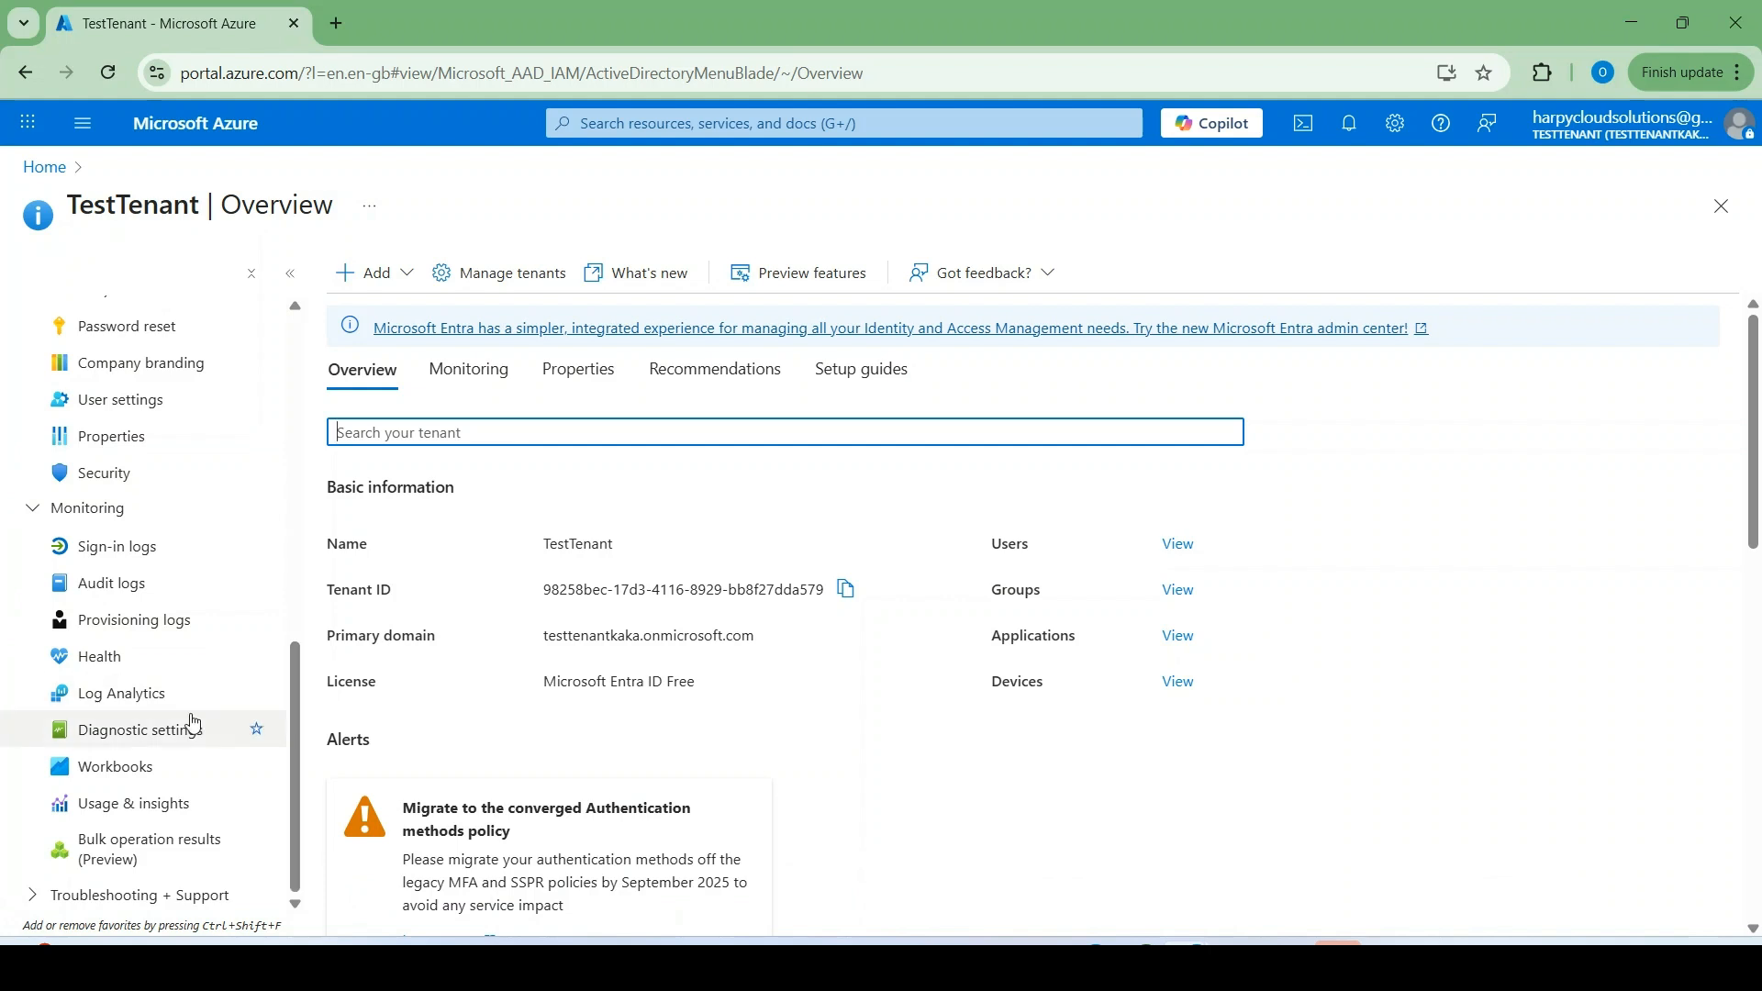
Step: Add a TestTenant diagnostic setting named b2clogstoeventhub that collects the AuditLogs and SignInLogs categories
left_click(161, 735)
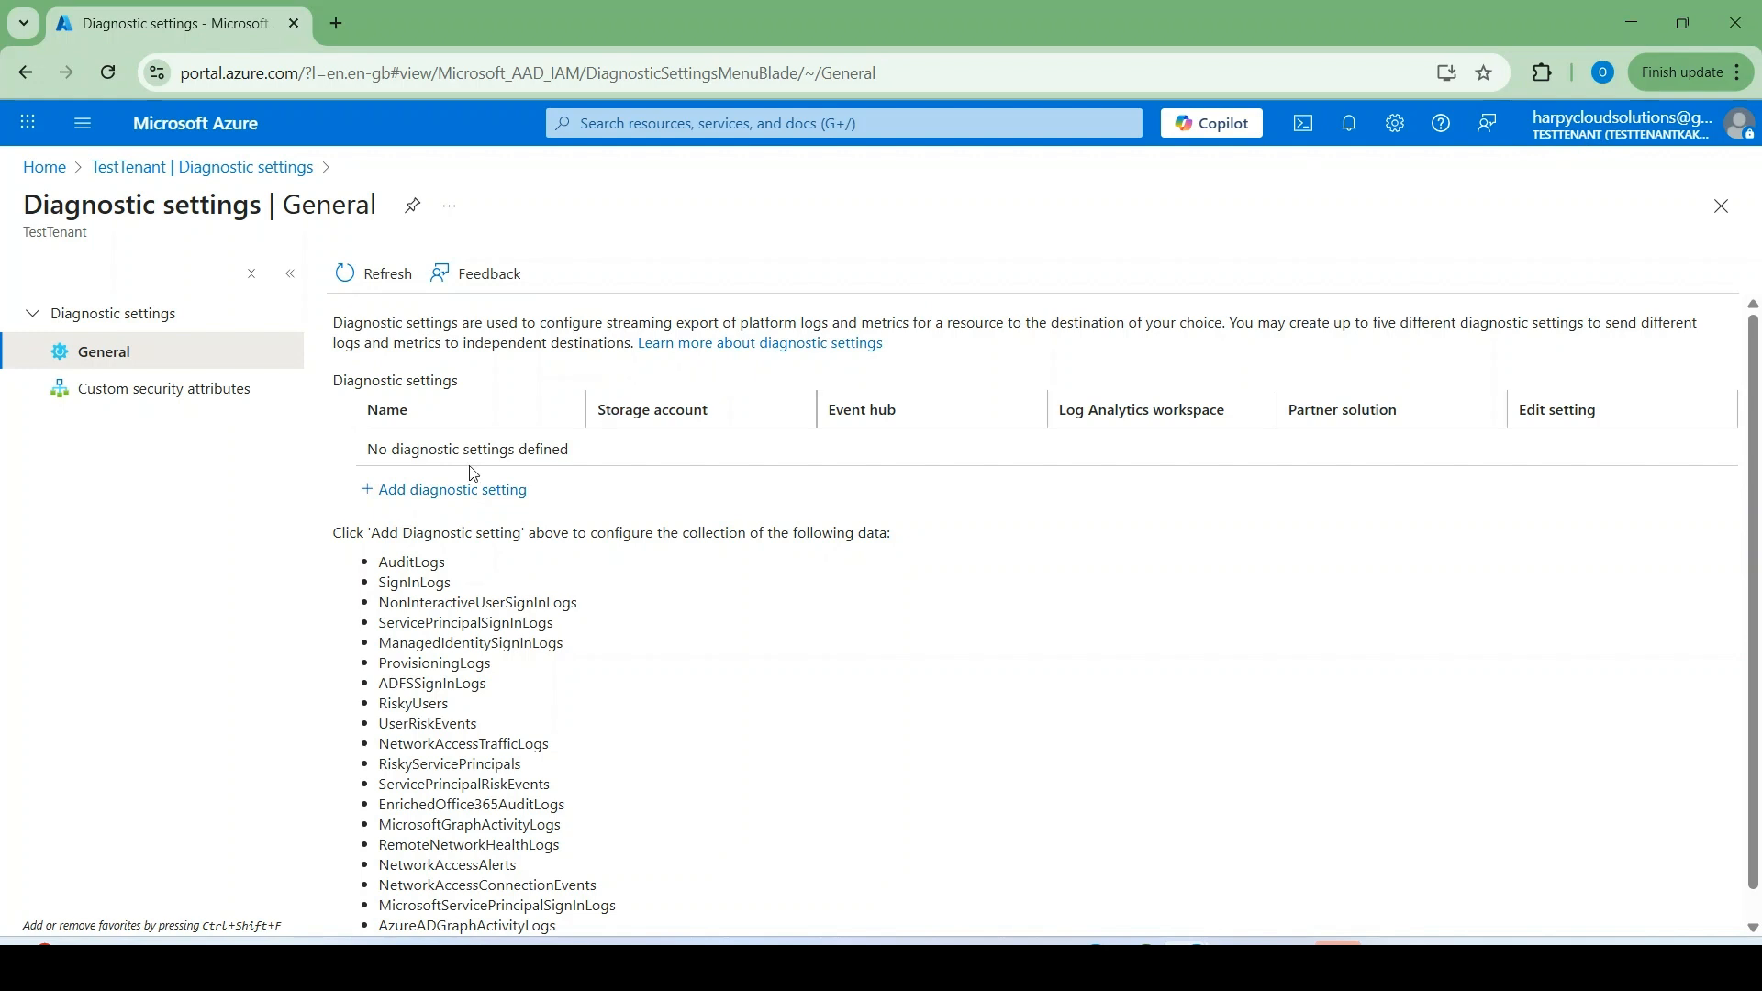
left_click(441, 493)
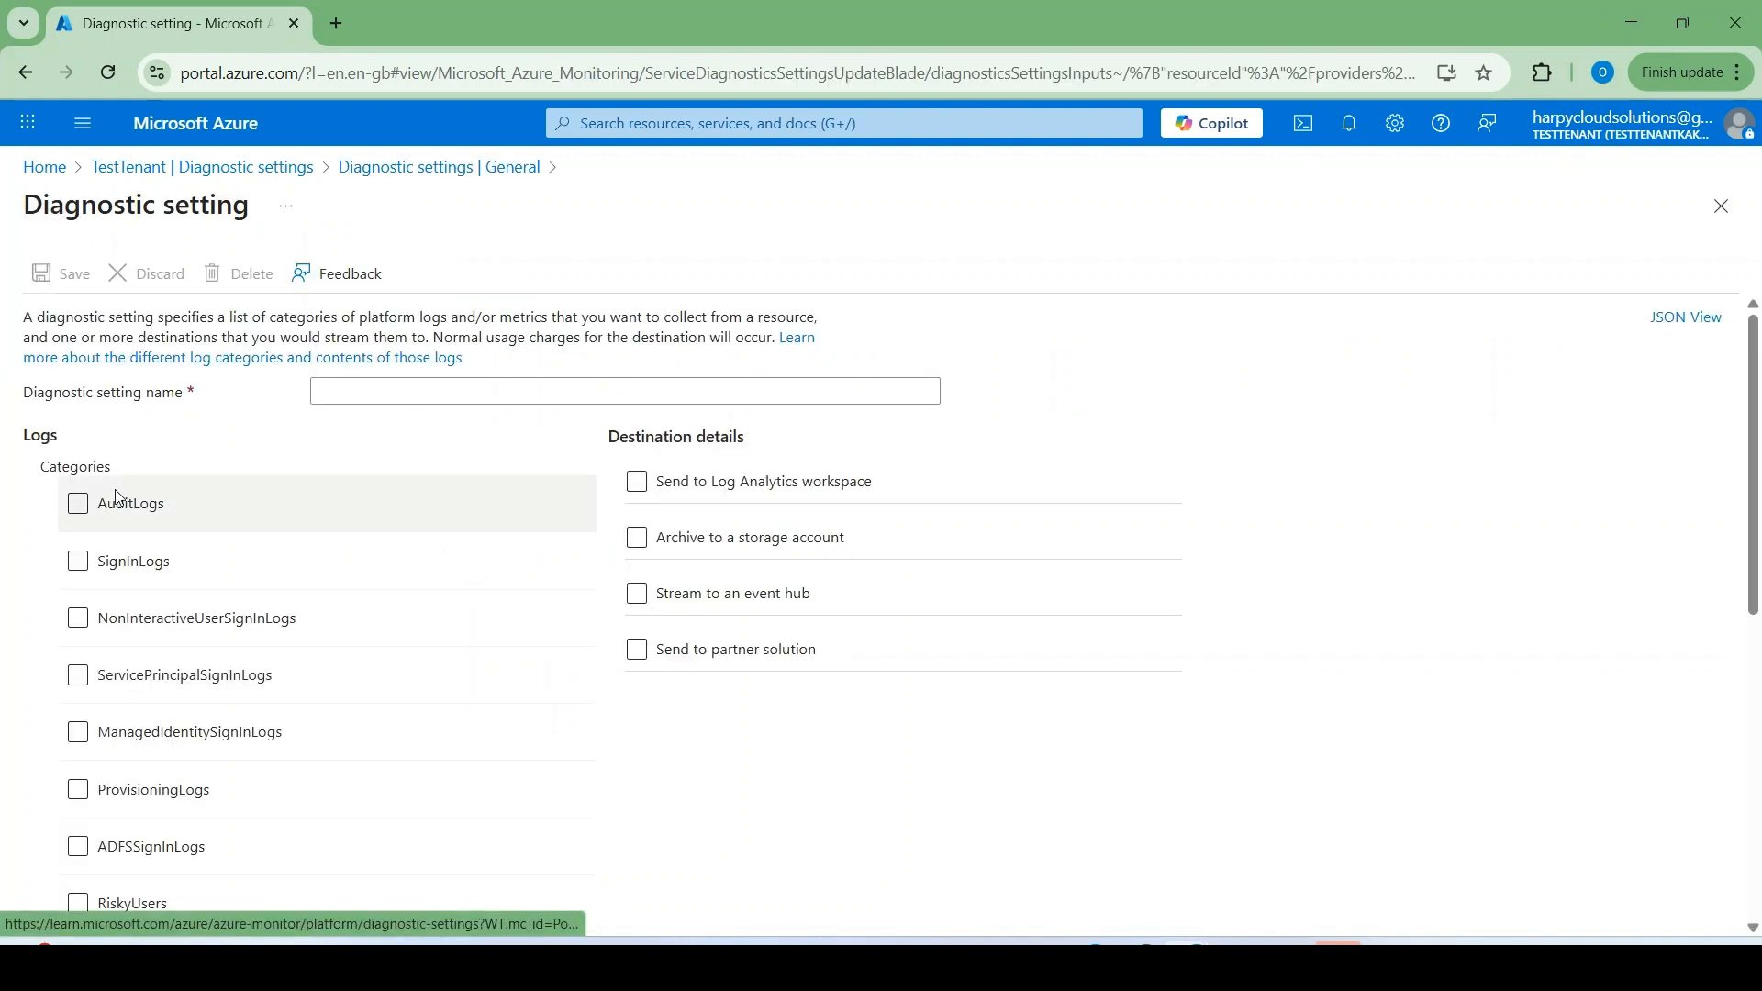
left_click(80, 508)
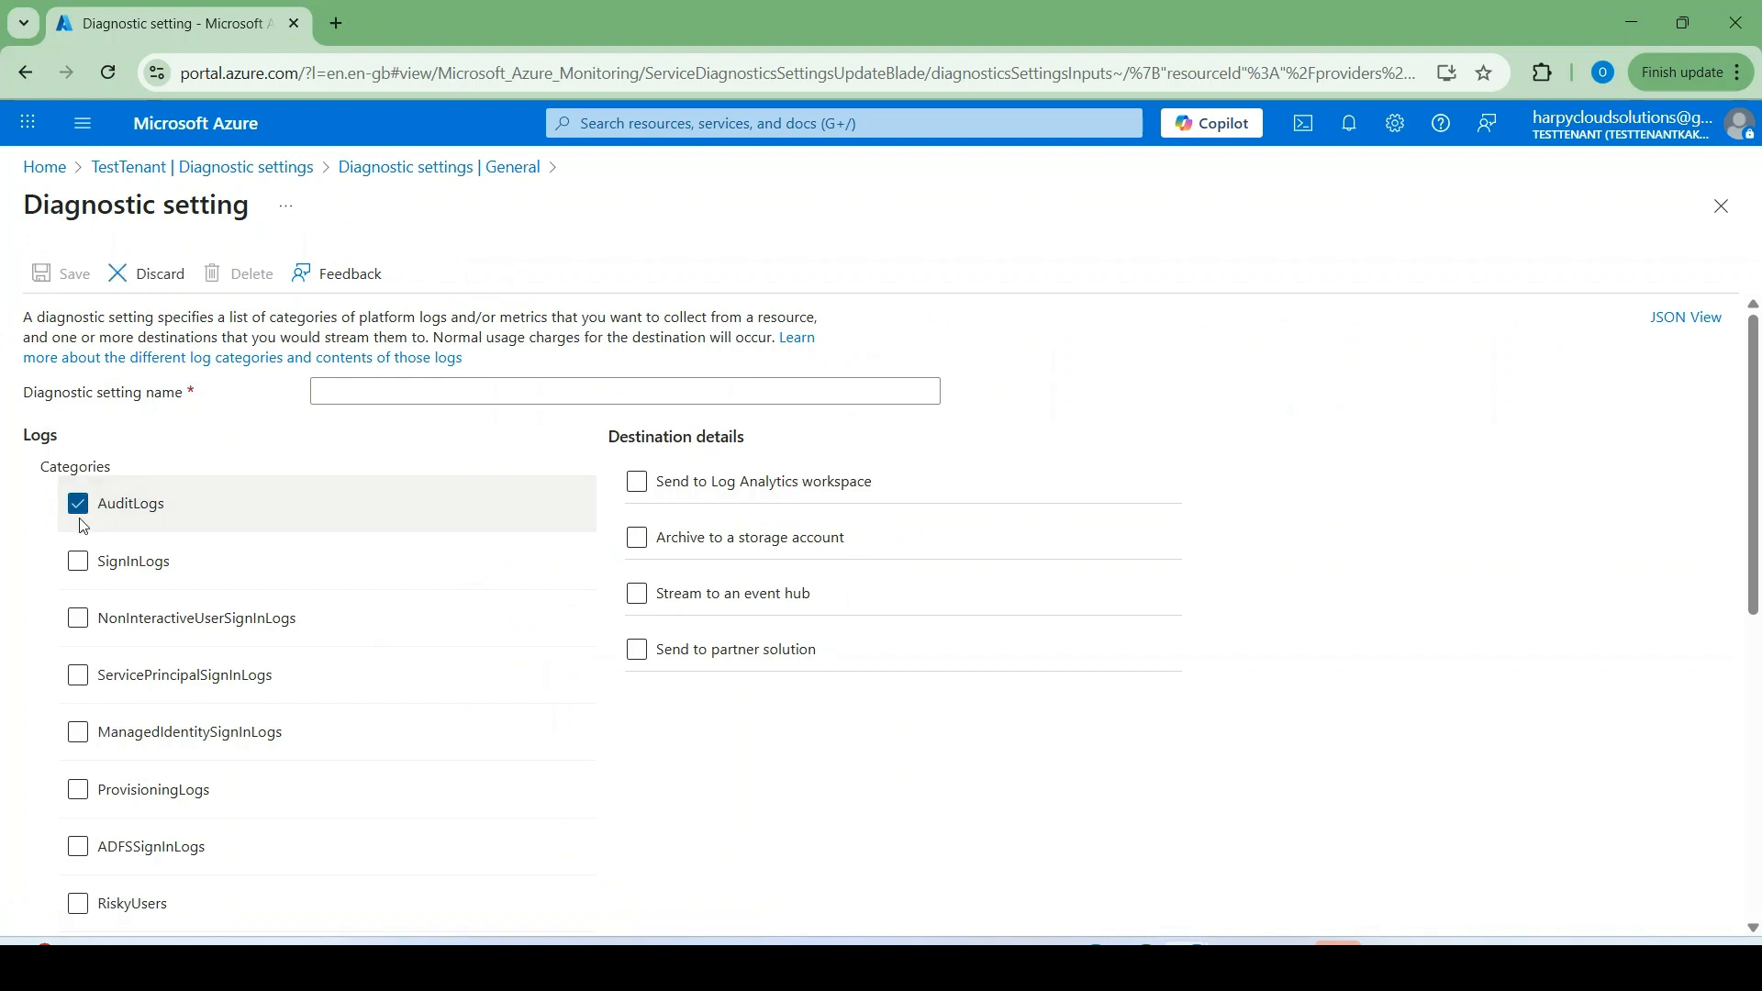
left_click(77, 564)
left_click(422, 393)
type("b2clogstoeventhub")
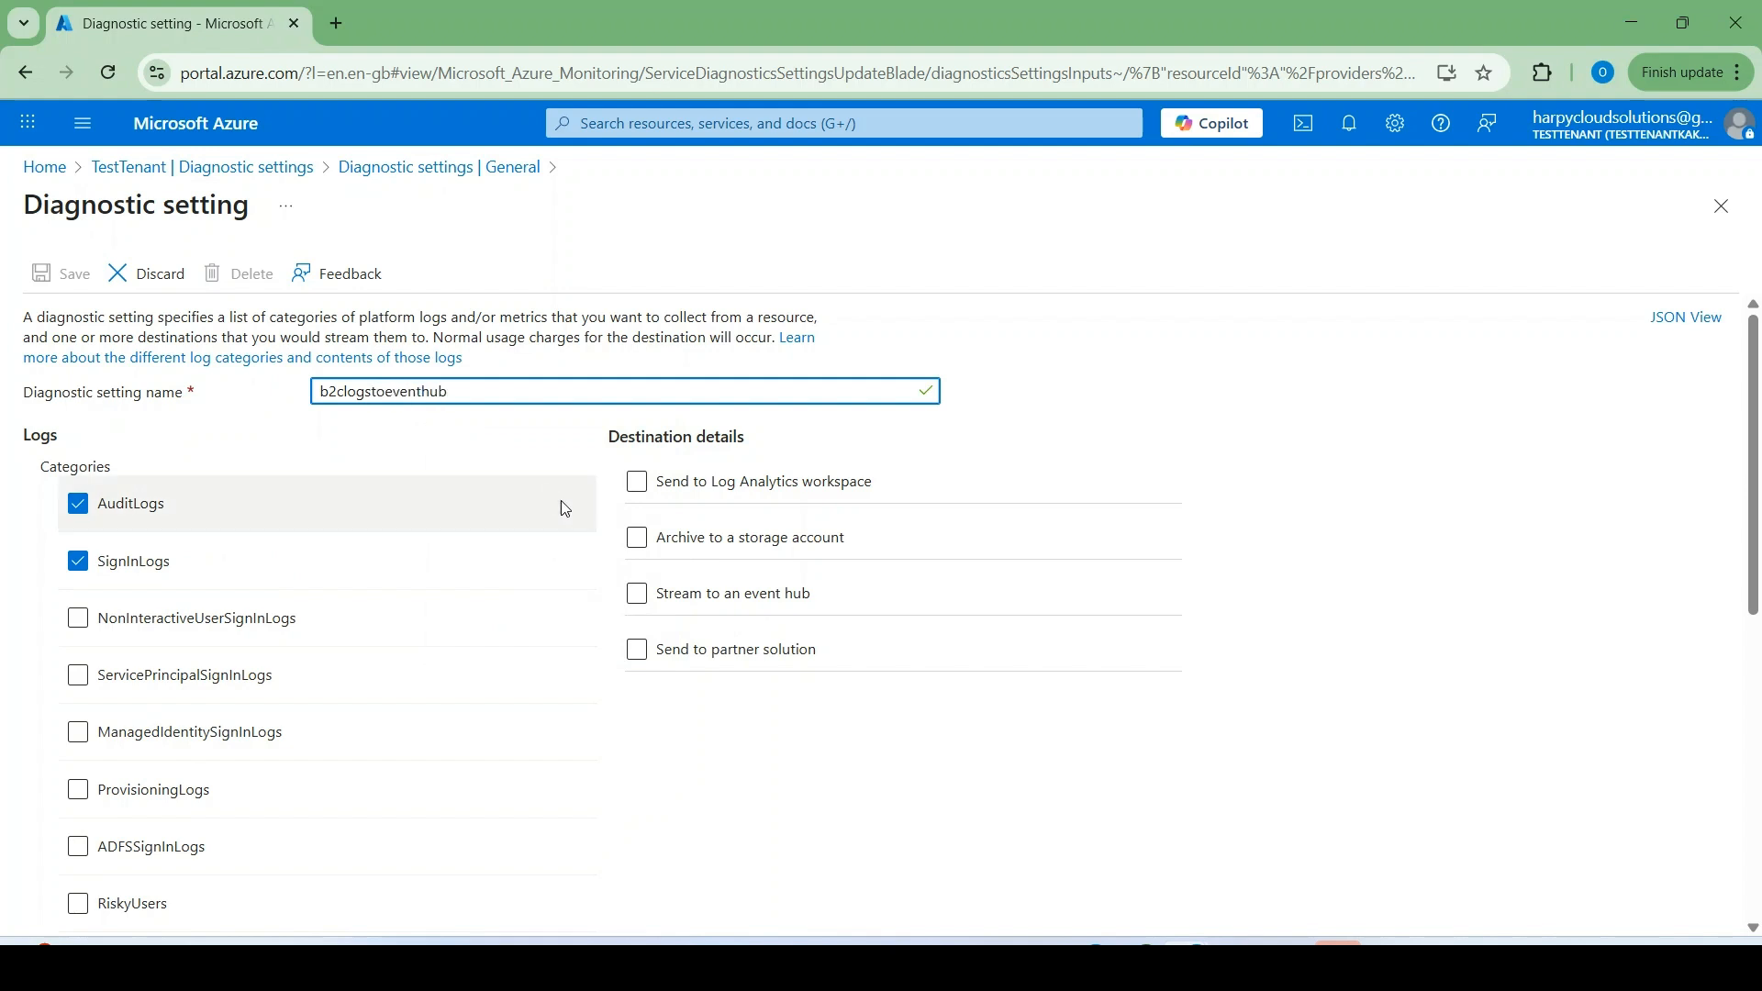
Step: Stream the diagnostic setting's logs to the b2clogsgroup01 event hub in the events4b2clogs namespace and save the setting
left_click(635, 597)
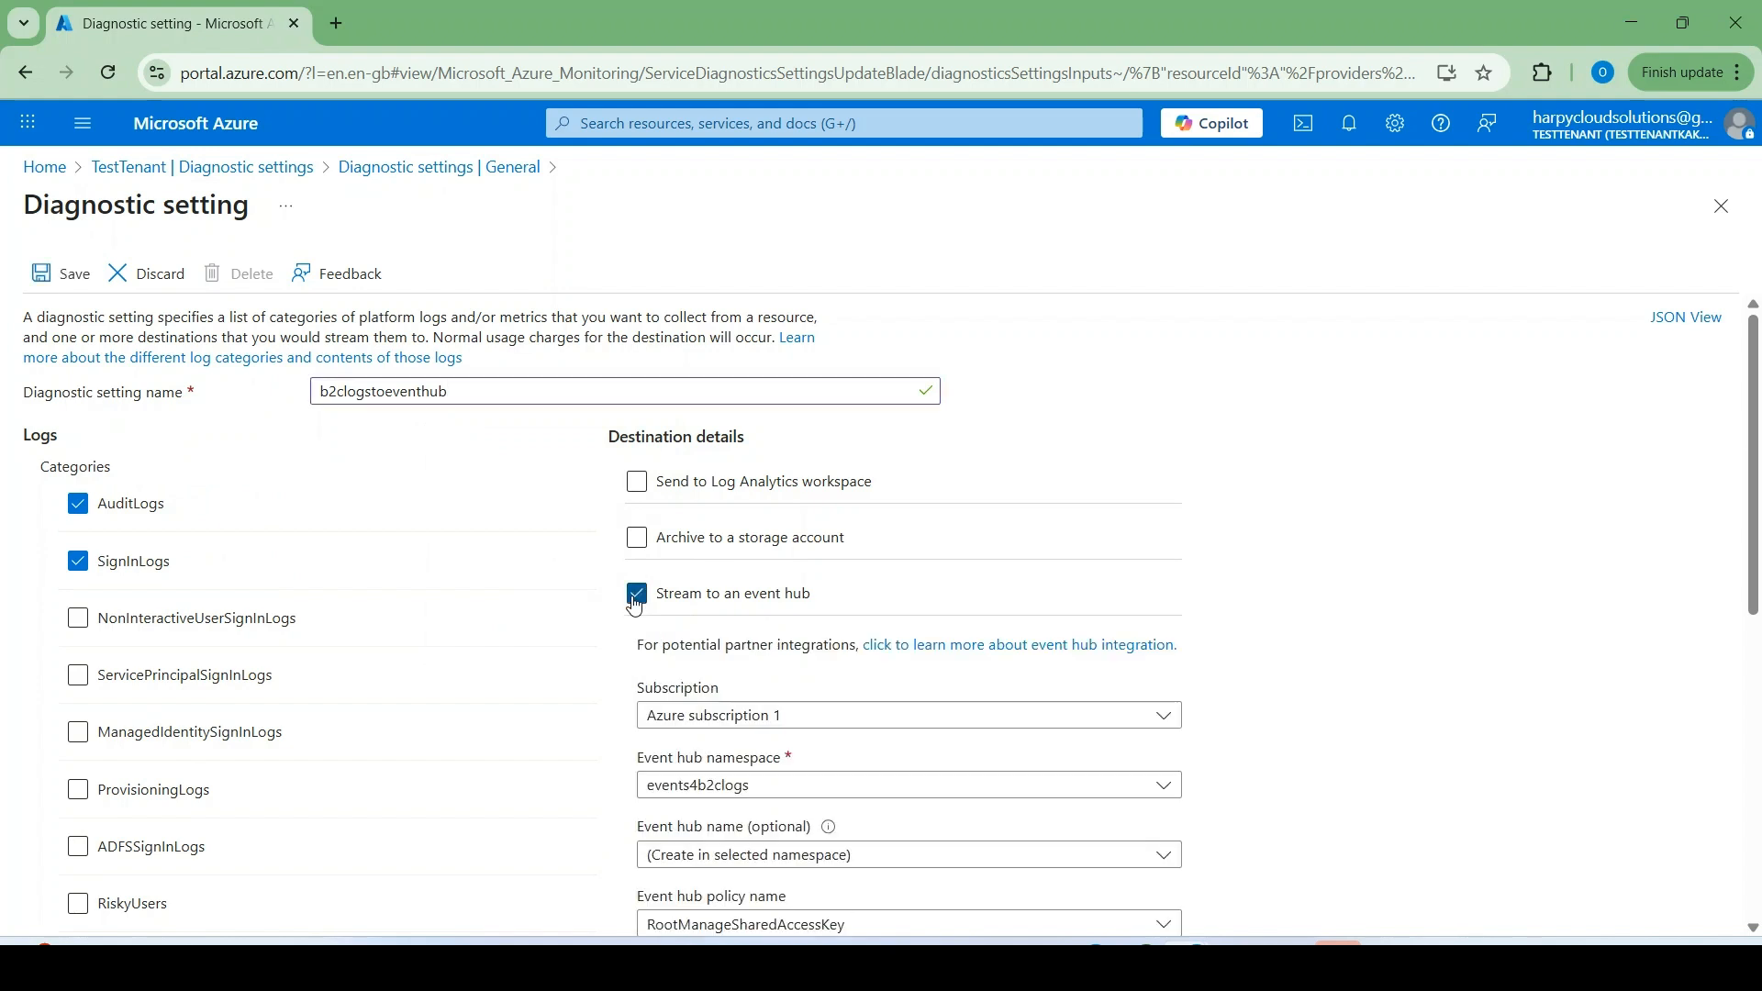
scroll(981, 633, "down", 2)
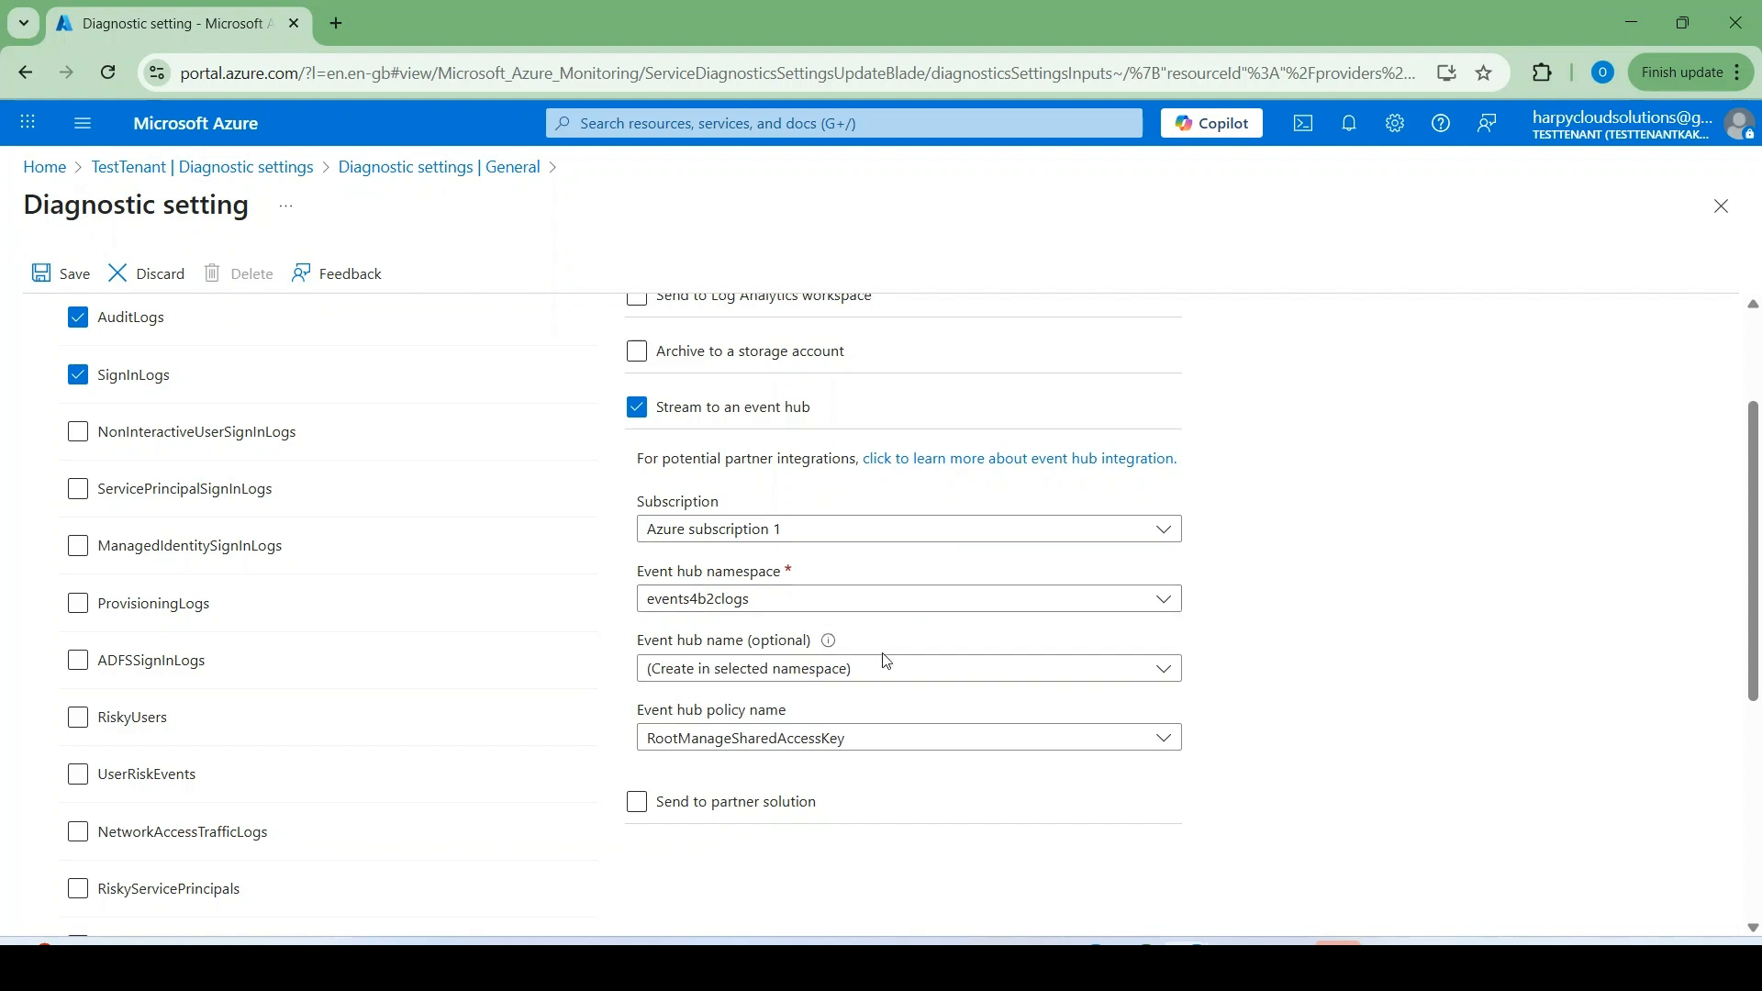
left_click(887, 678)
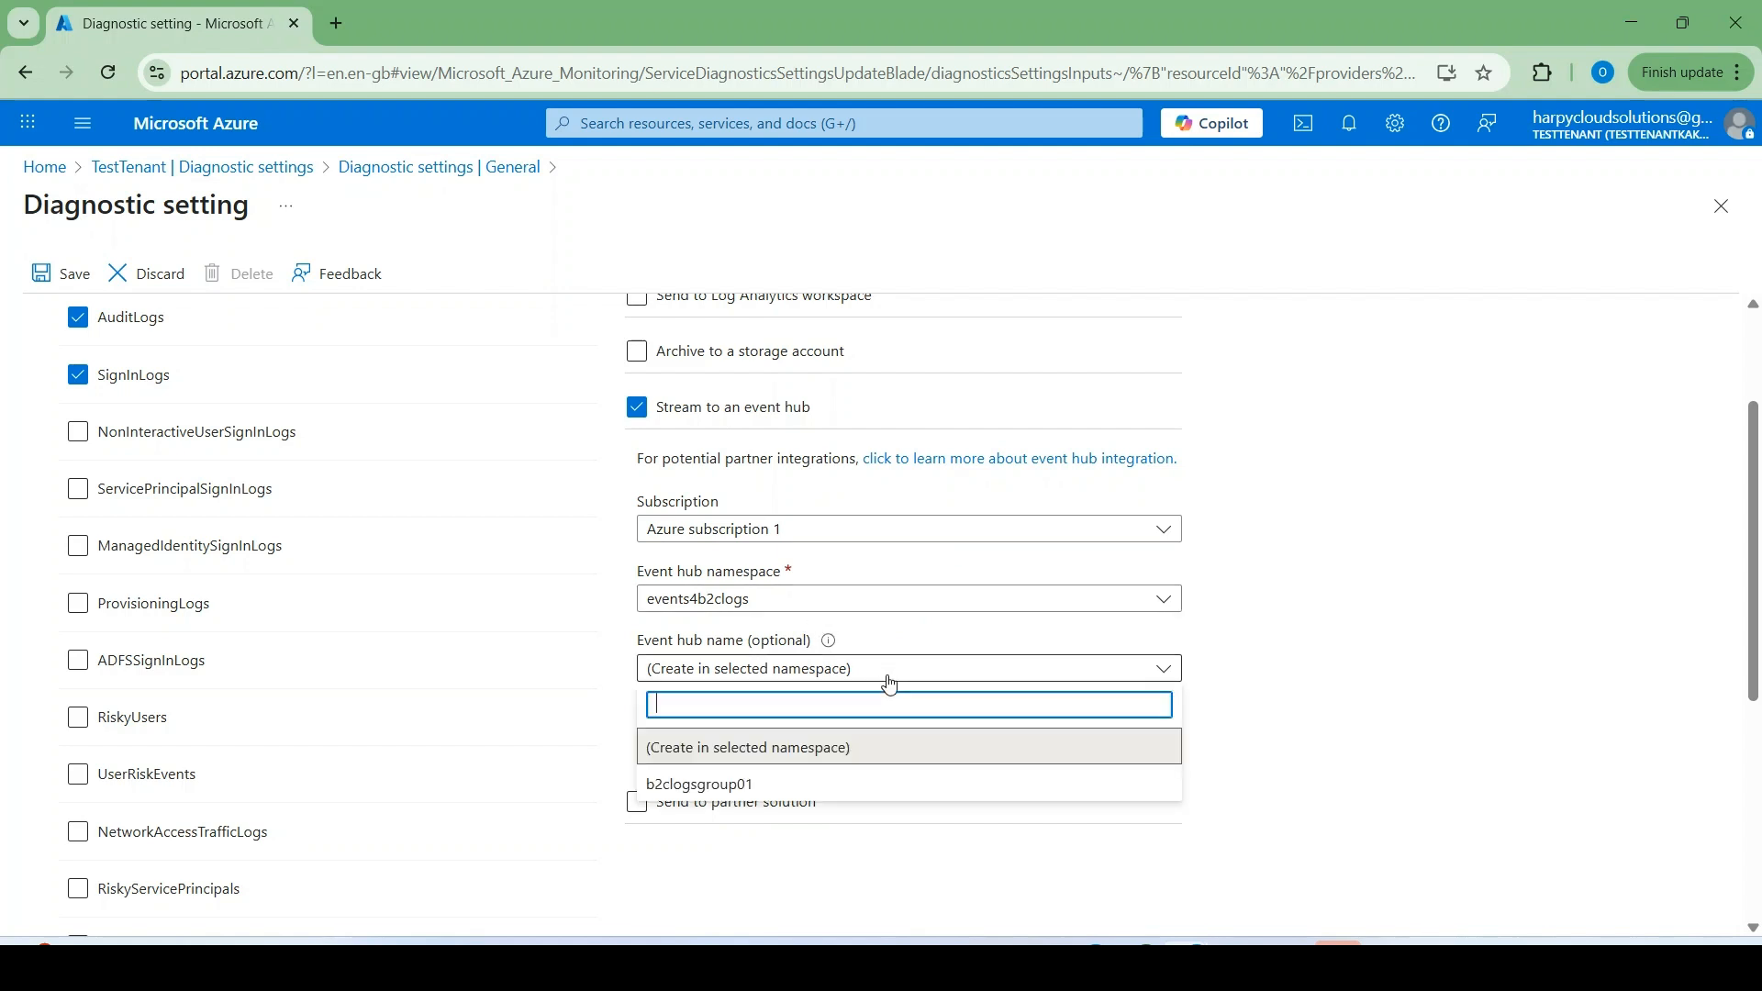
left_click(793, 783)
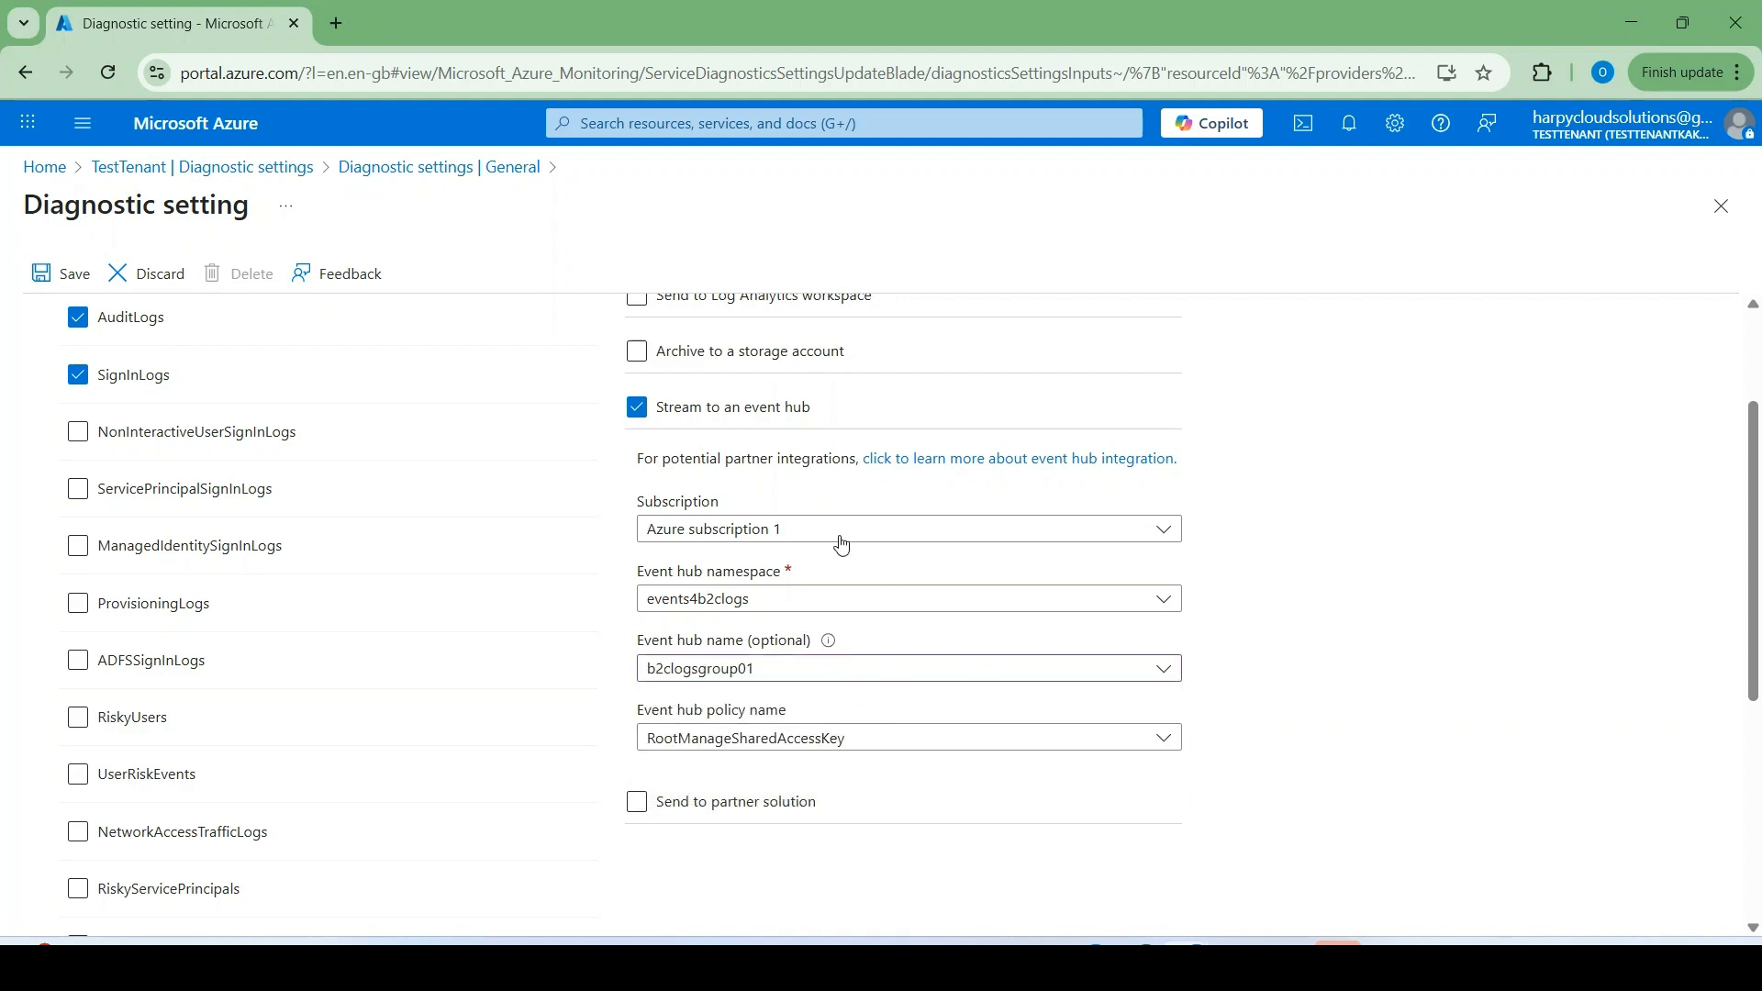
scroll(767, 626, "down", 2)
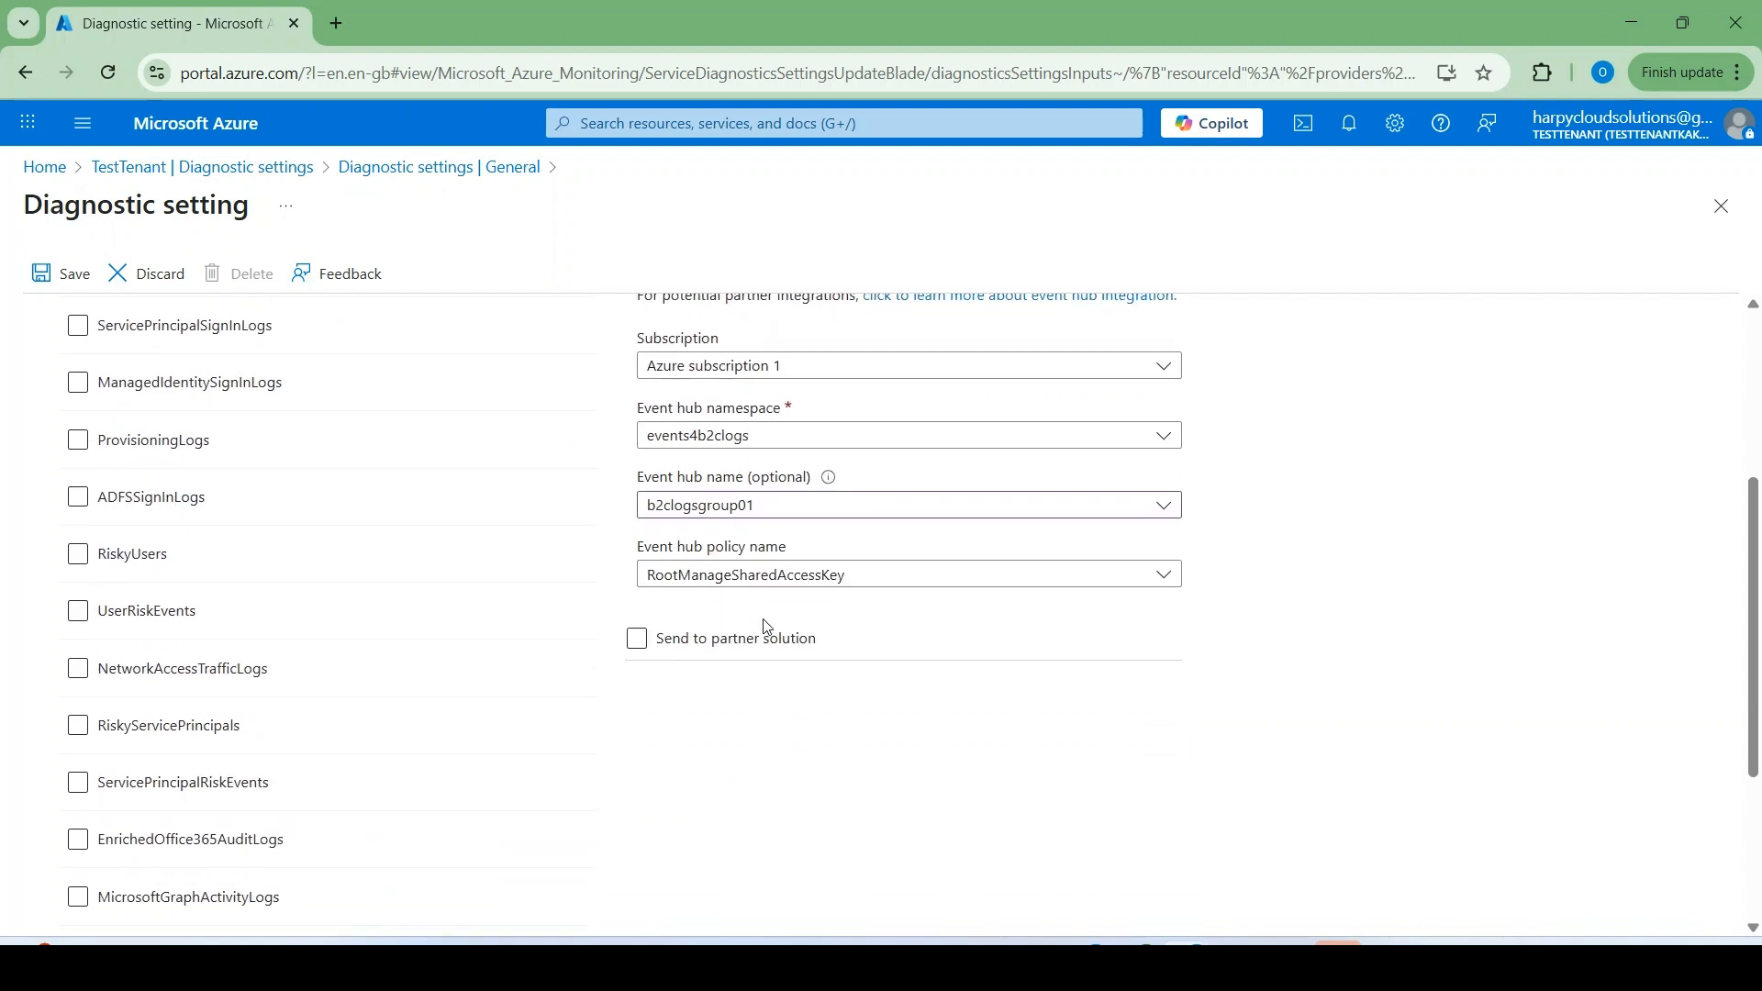
scroll(768, 626, "up", 4)
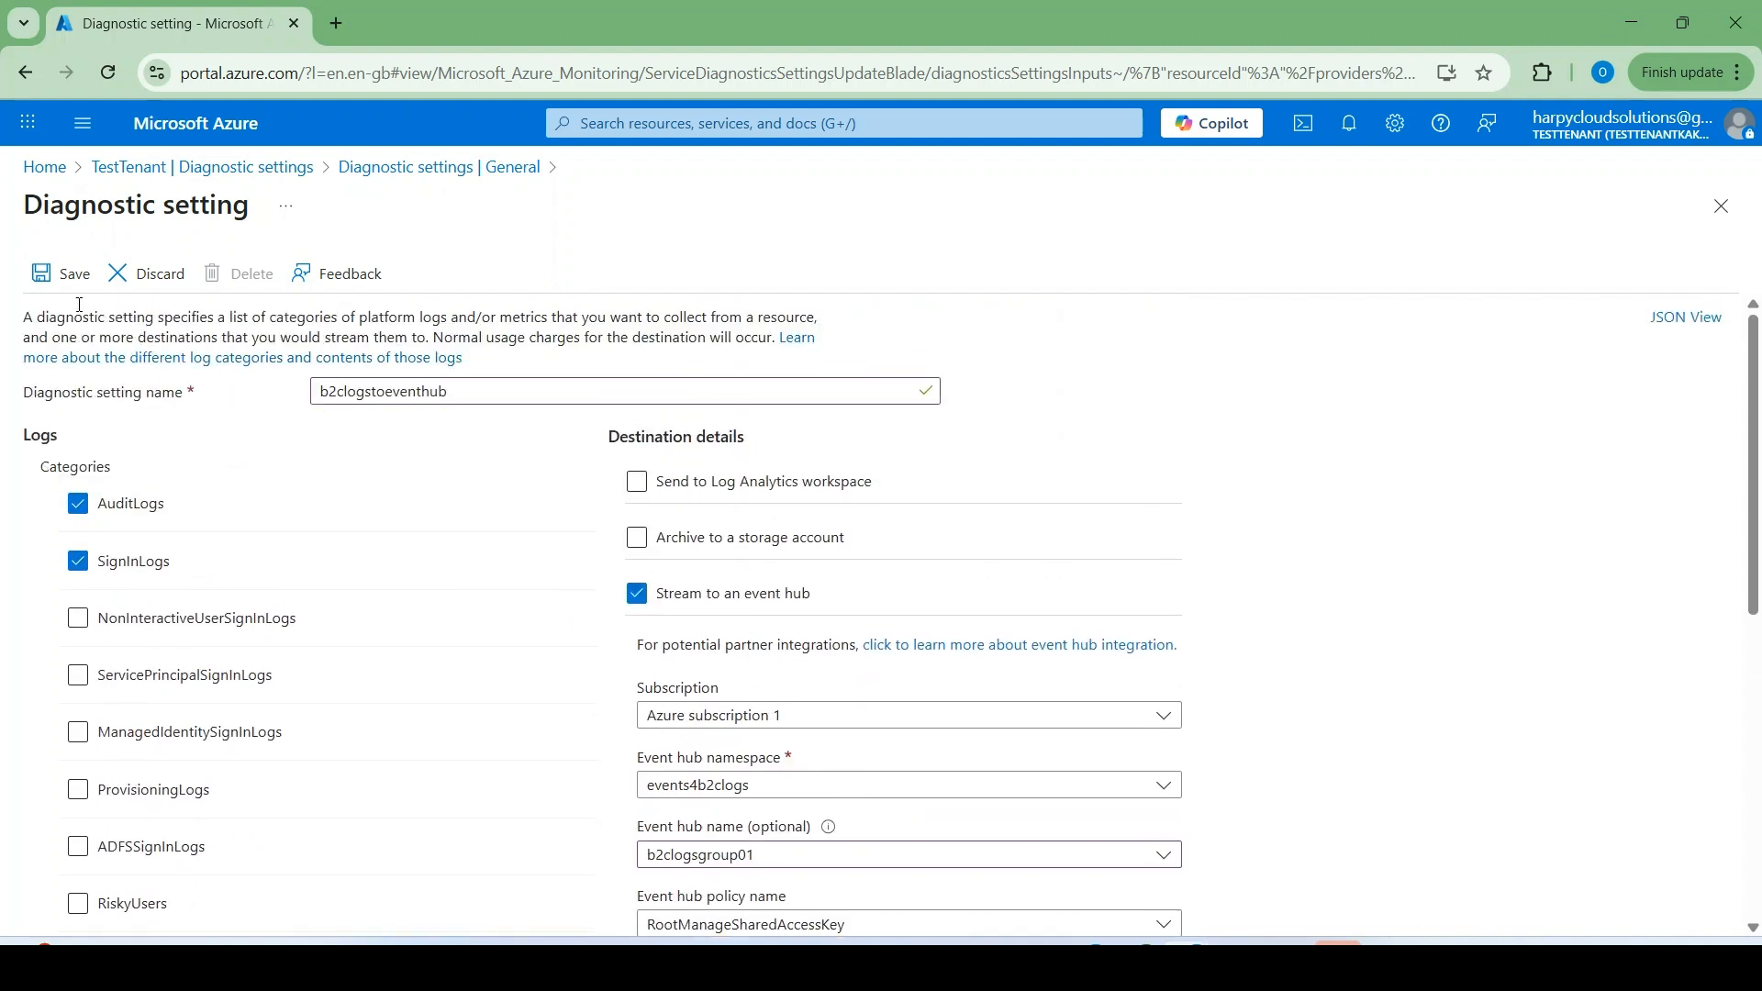
left_click(57, 275)
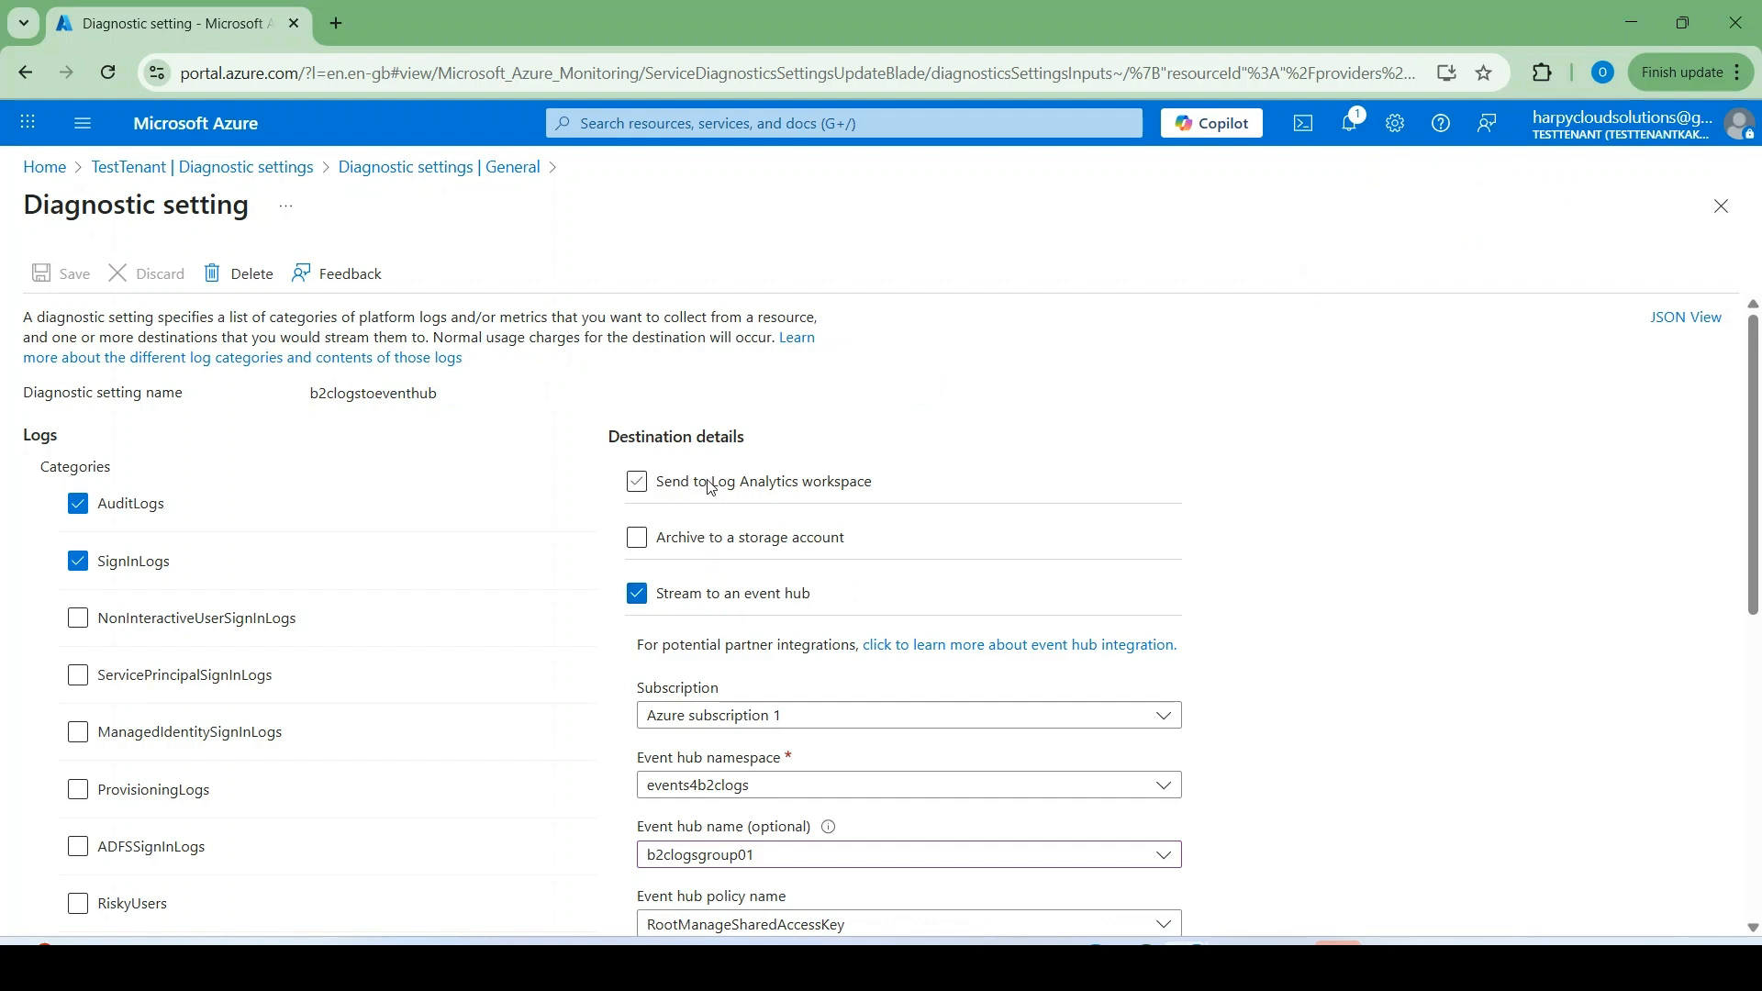
Step: Enable sending the logs to a Log Analytics workspace and look over the destination options
left_click(638, 484)
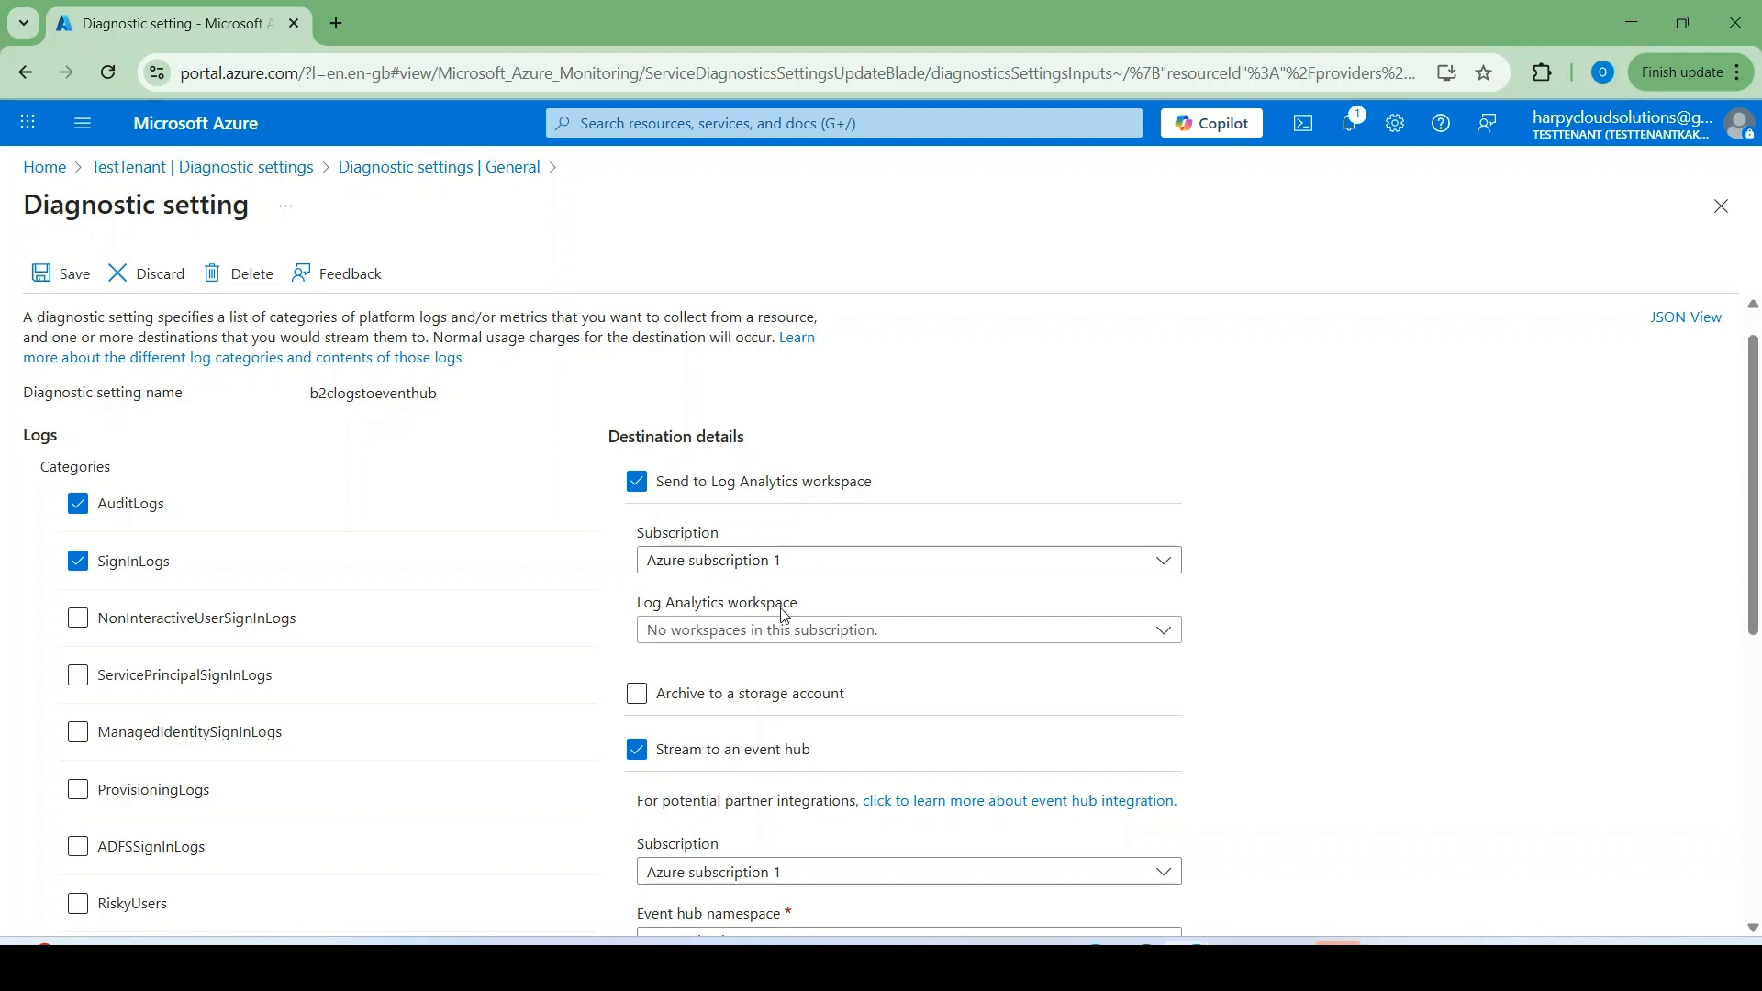
scroll(785, 615, "down", 2)
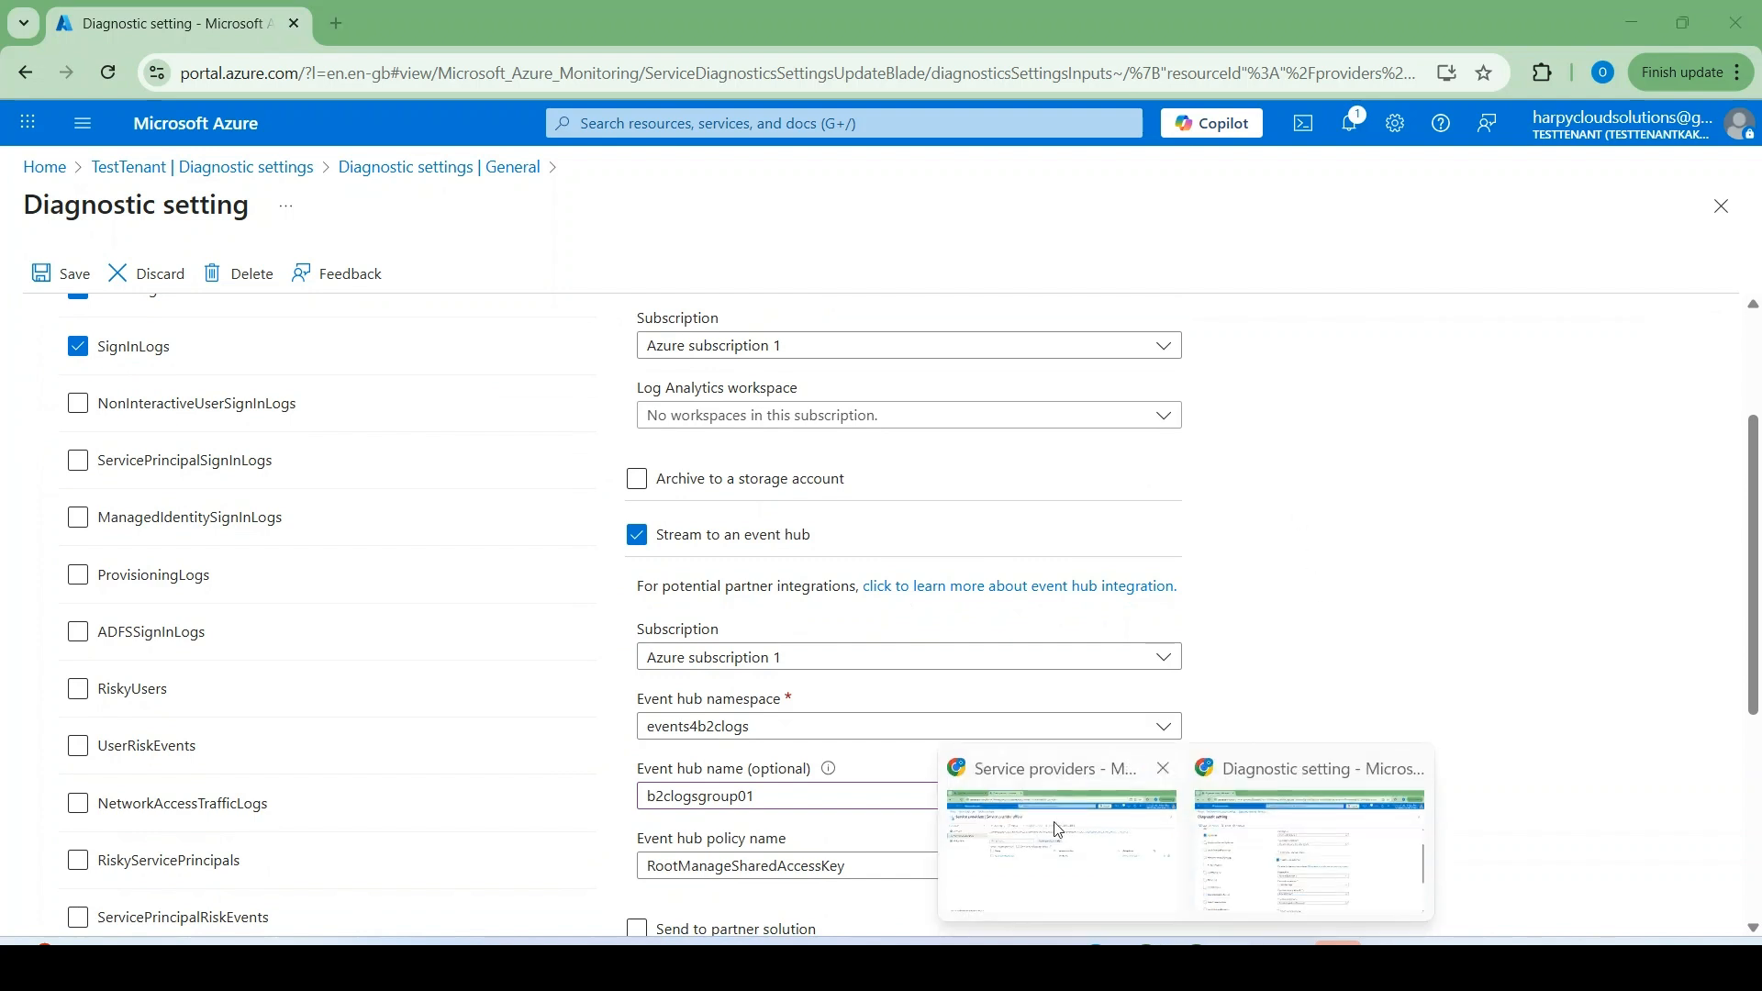
Step: Switch to the Default Directory browser window and view the resources in the rg-b2clogs-ae resource group
left_click(1043, 840)
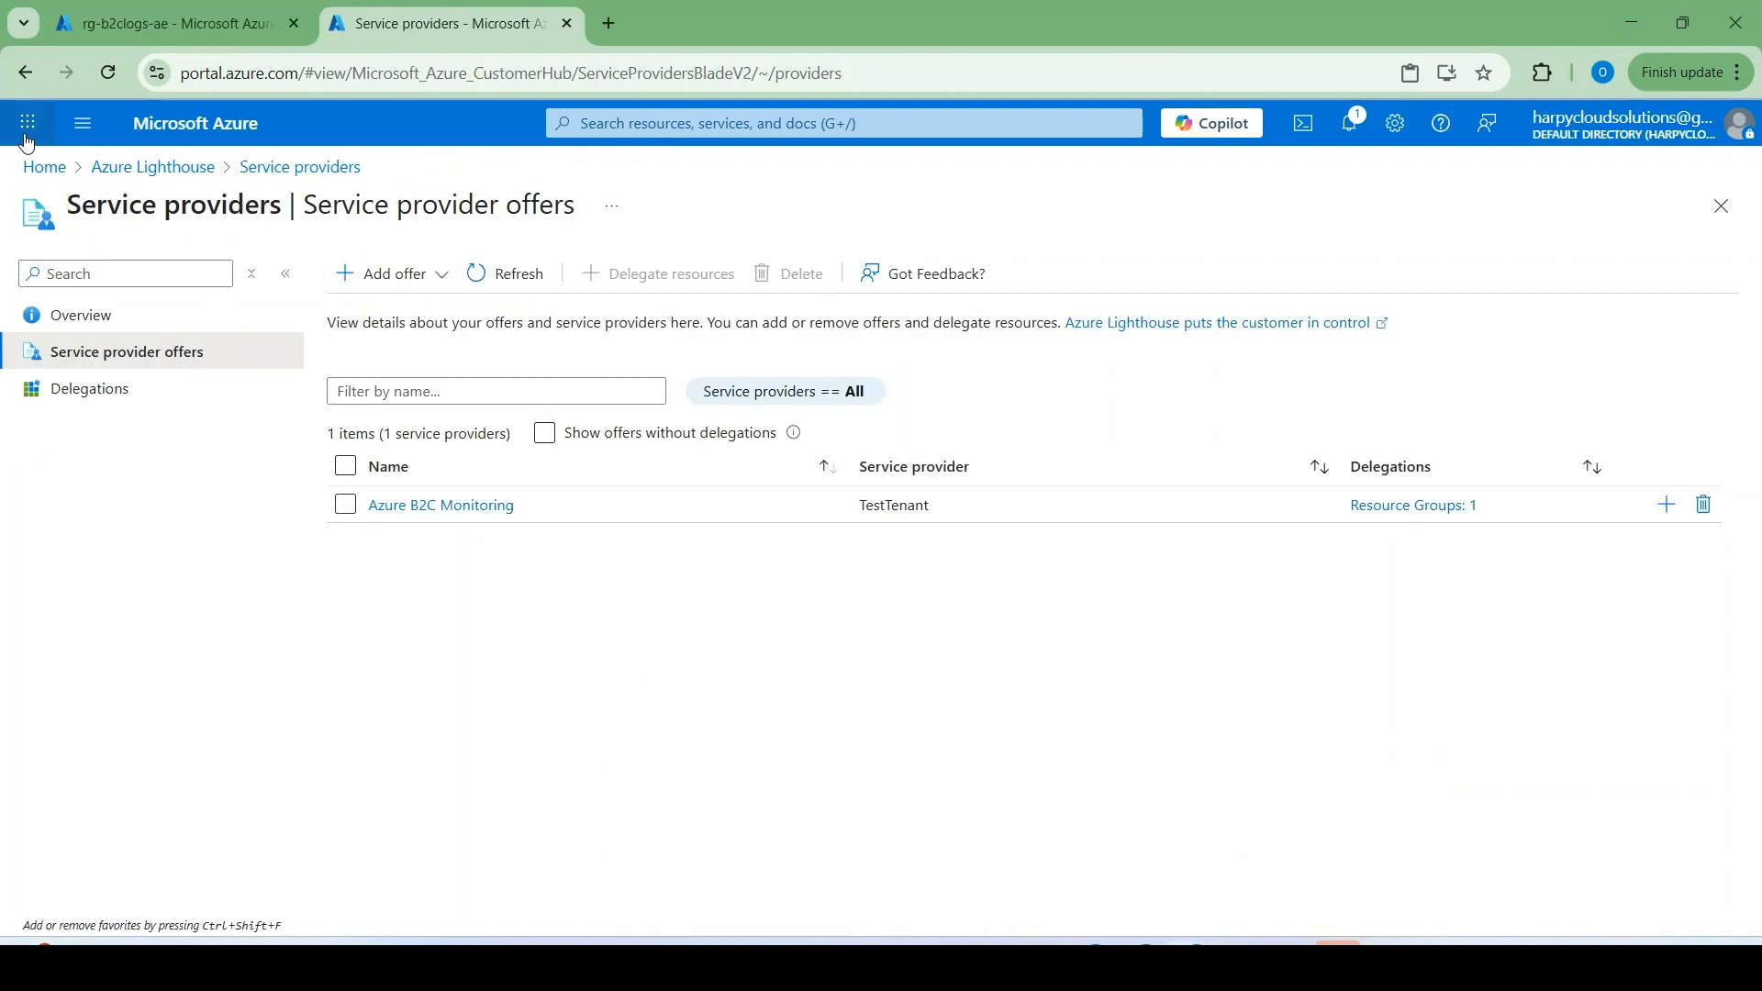
left_click(43, 167)
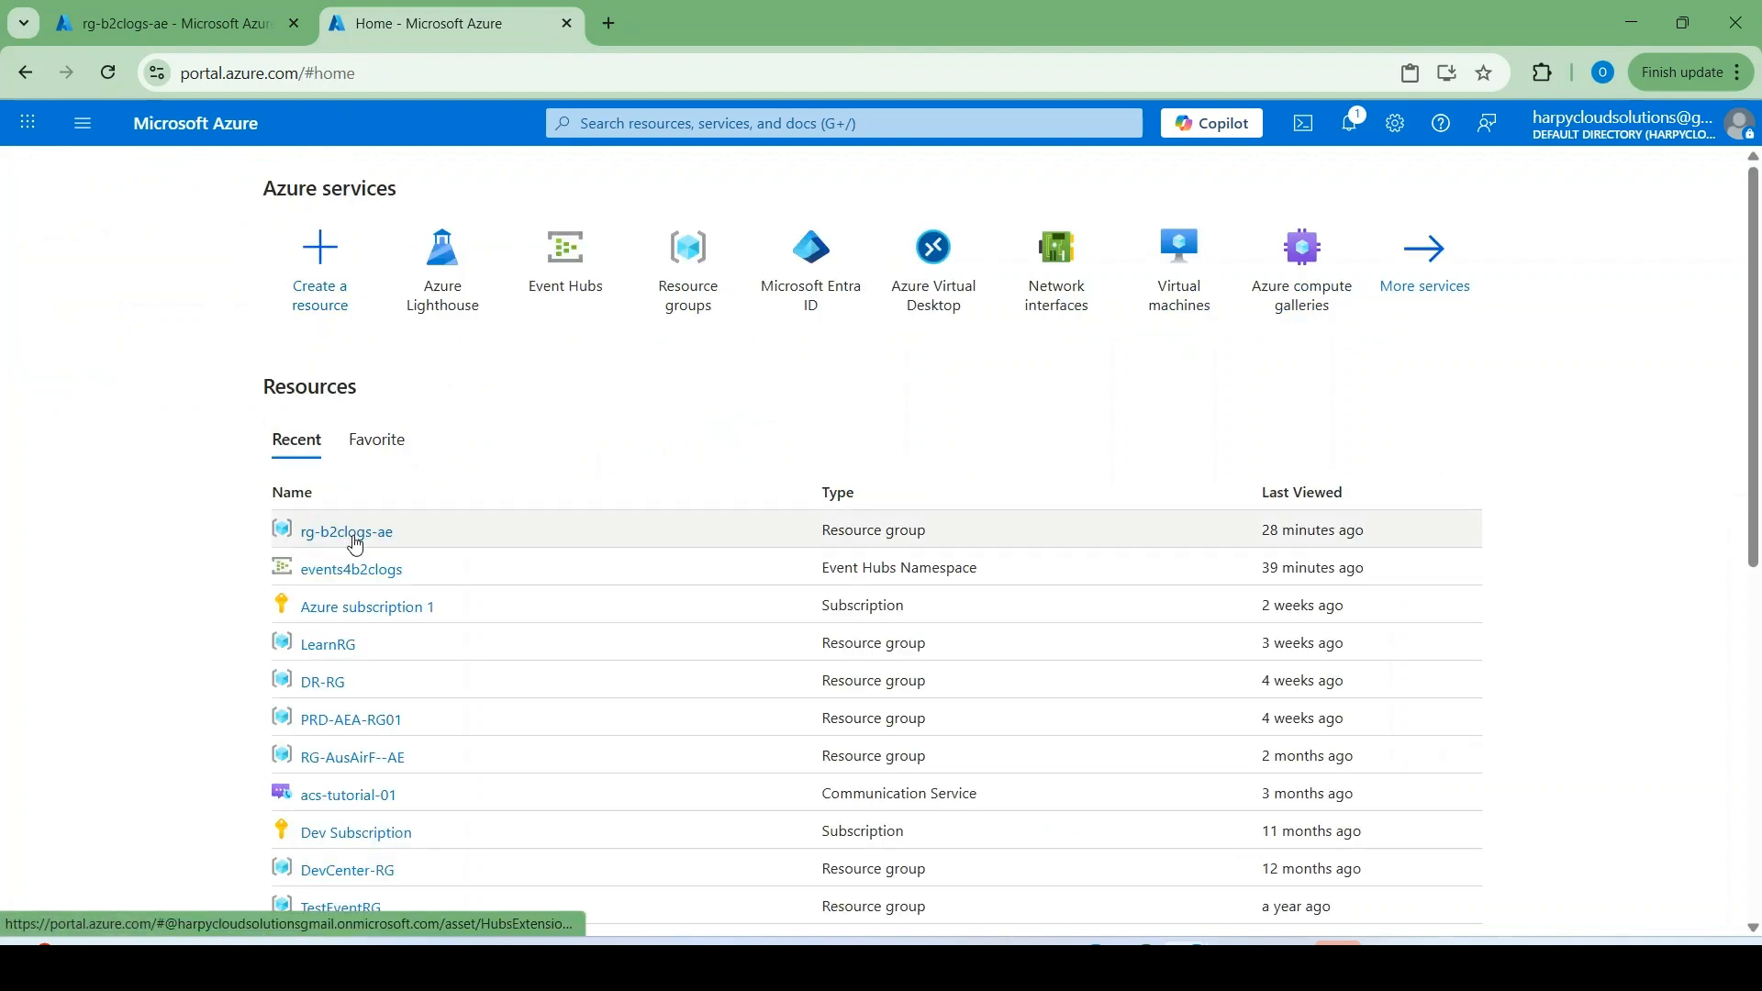
left_click(384, 539)
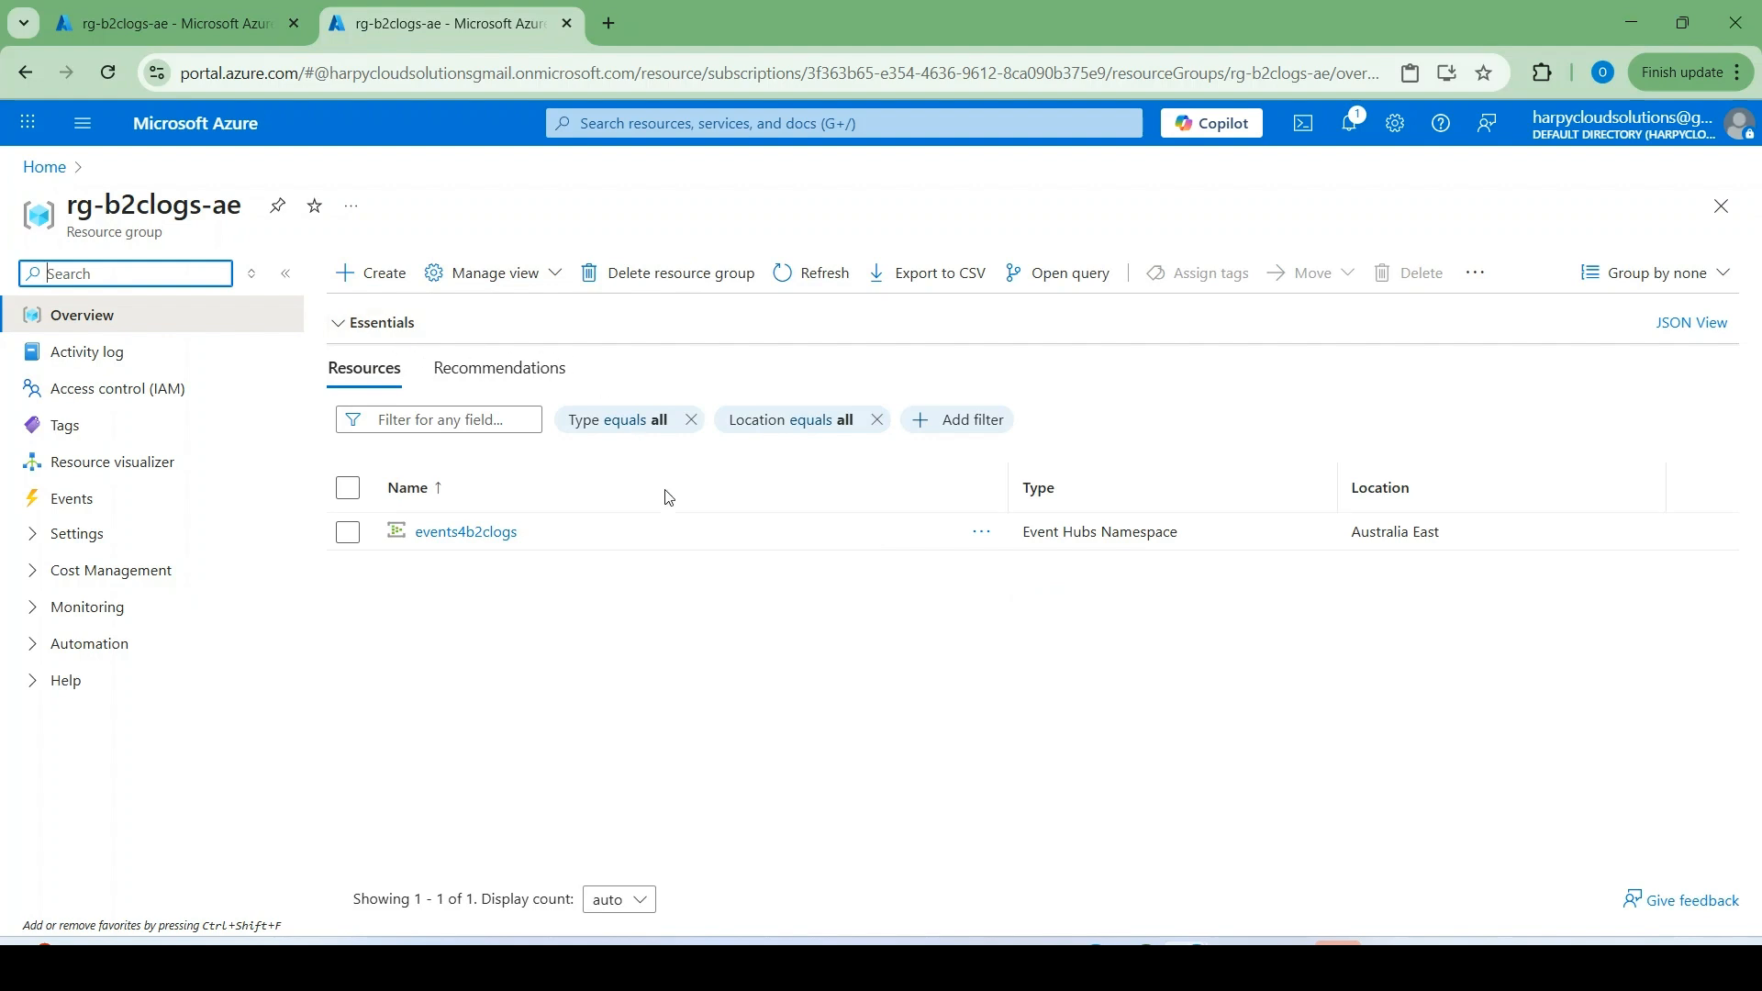
Step: Open Azure Lighthouse from the portal home and view the service provider offers for Default Directory
left_click(55, 168)
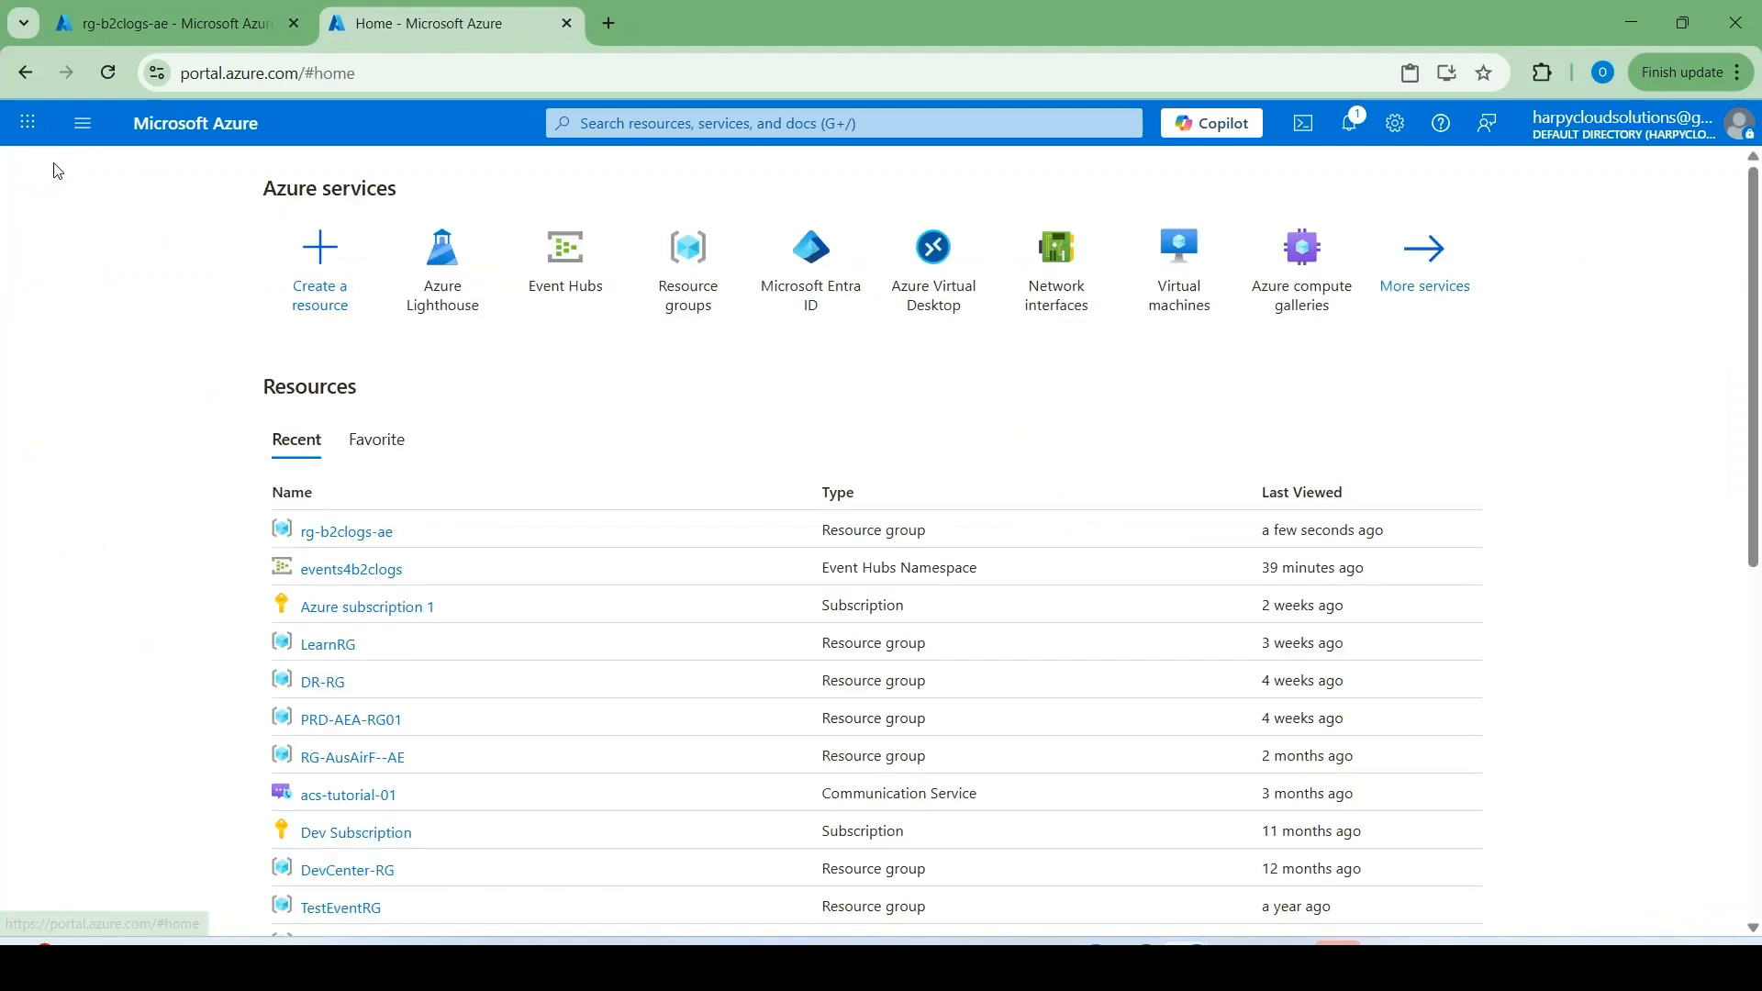
left_click(425, 261)
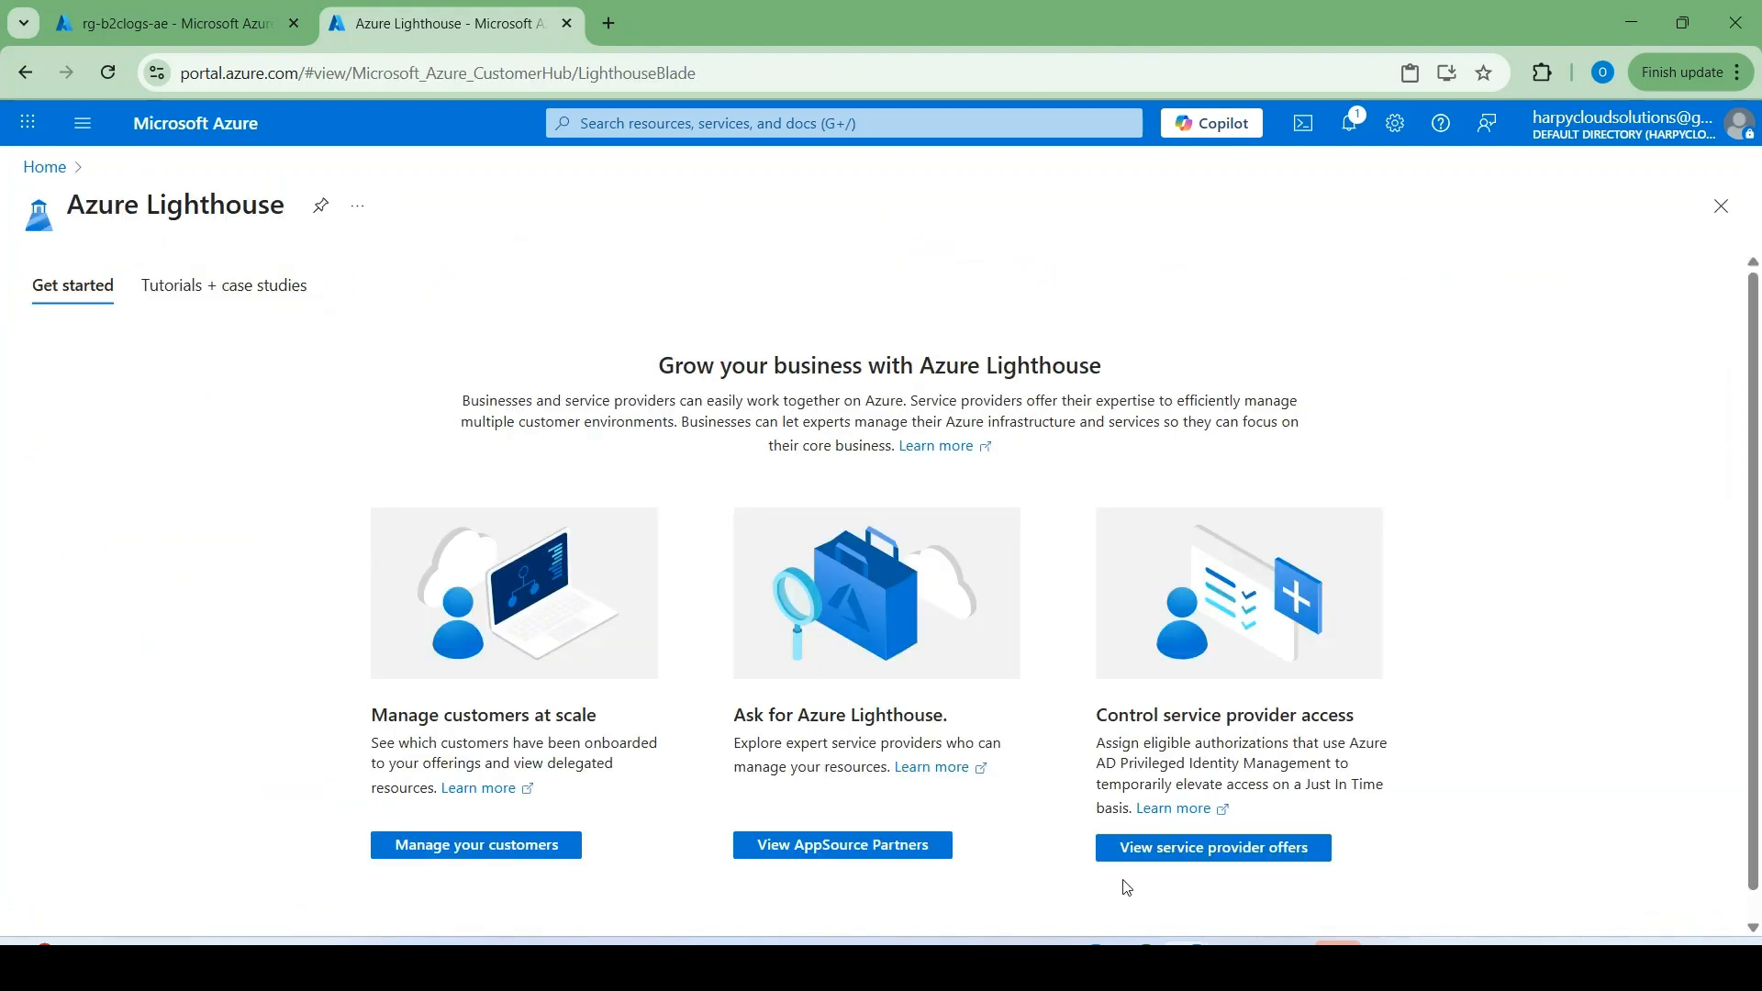
left_click(1158, 855)
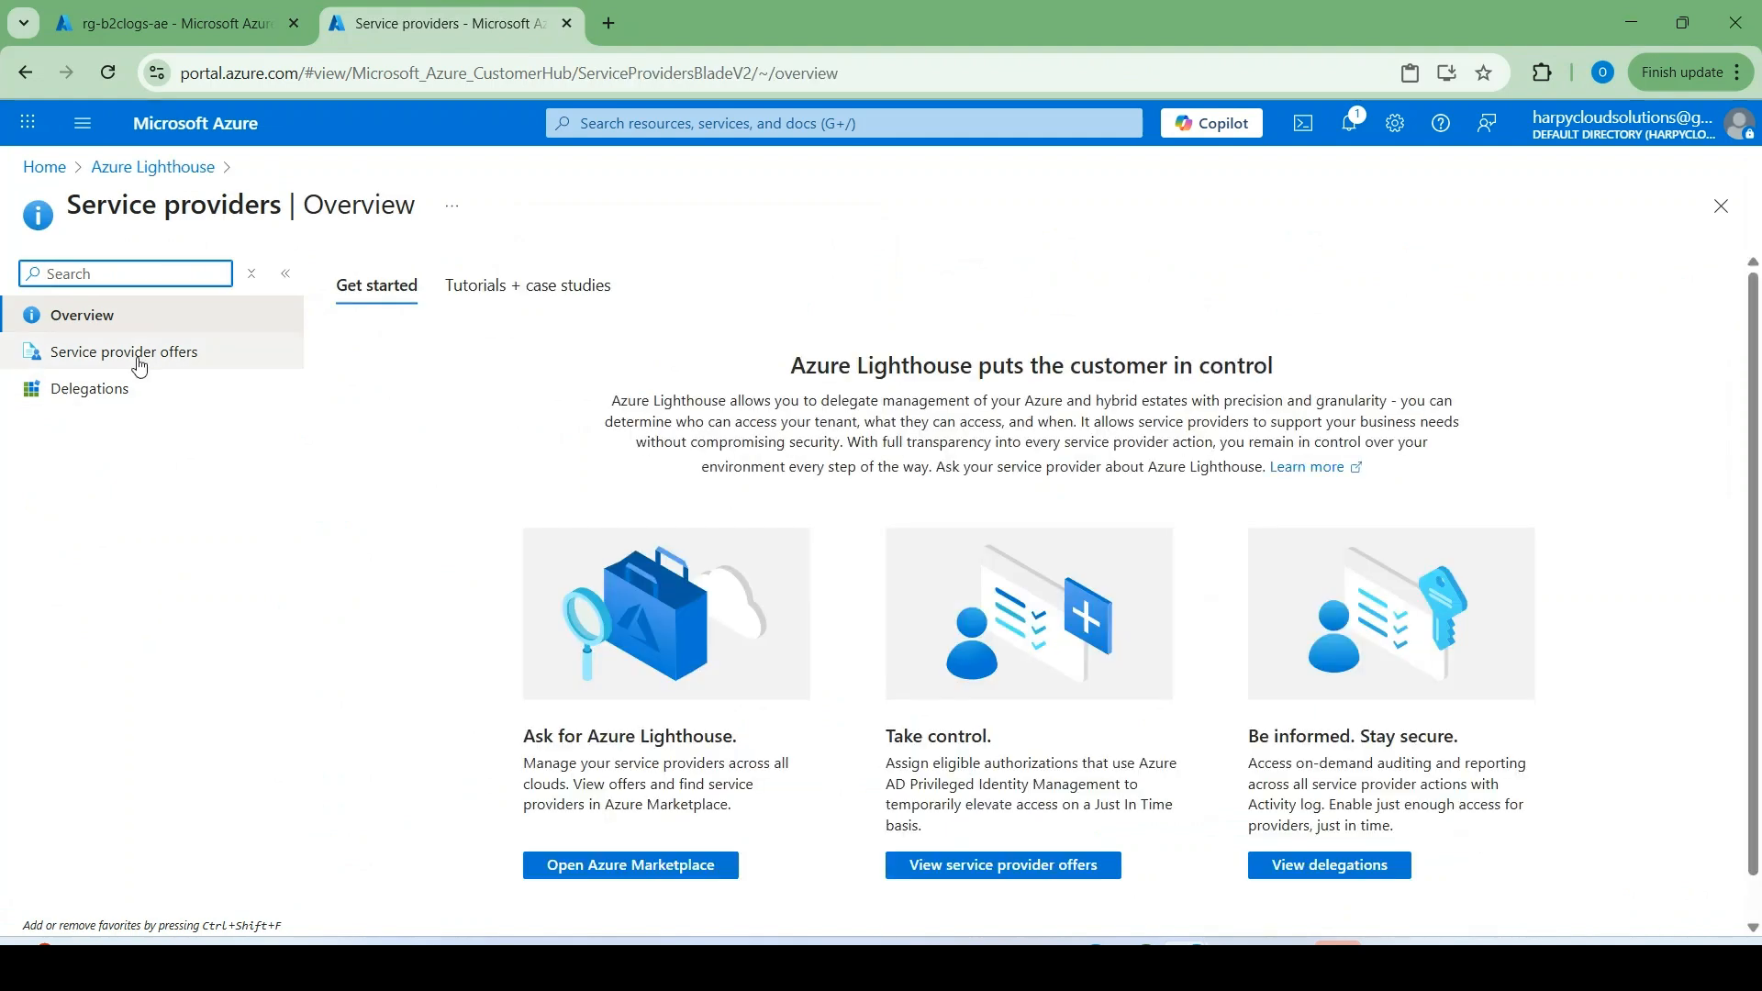
left_click(124, 358)
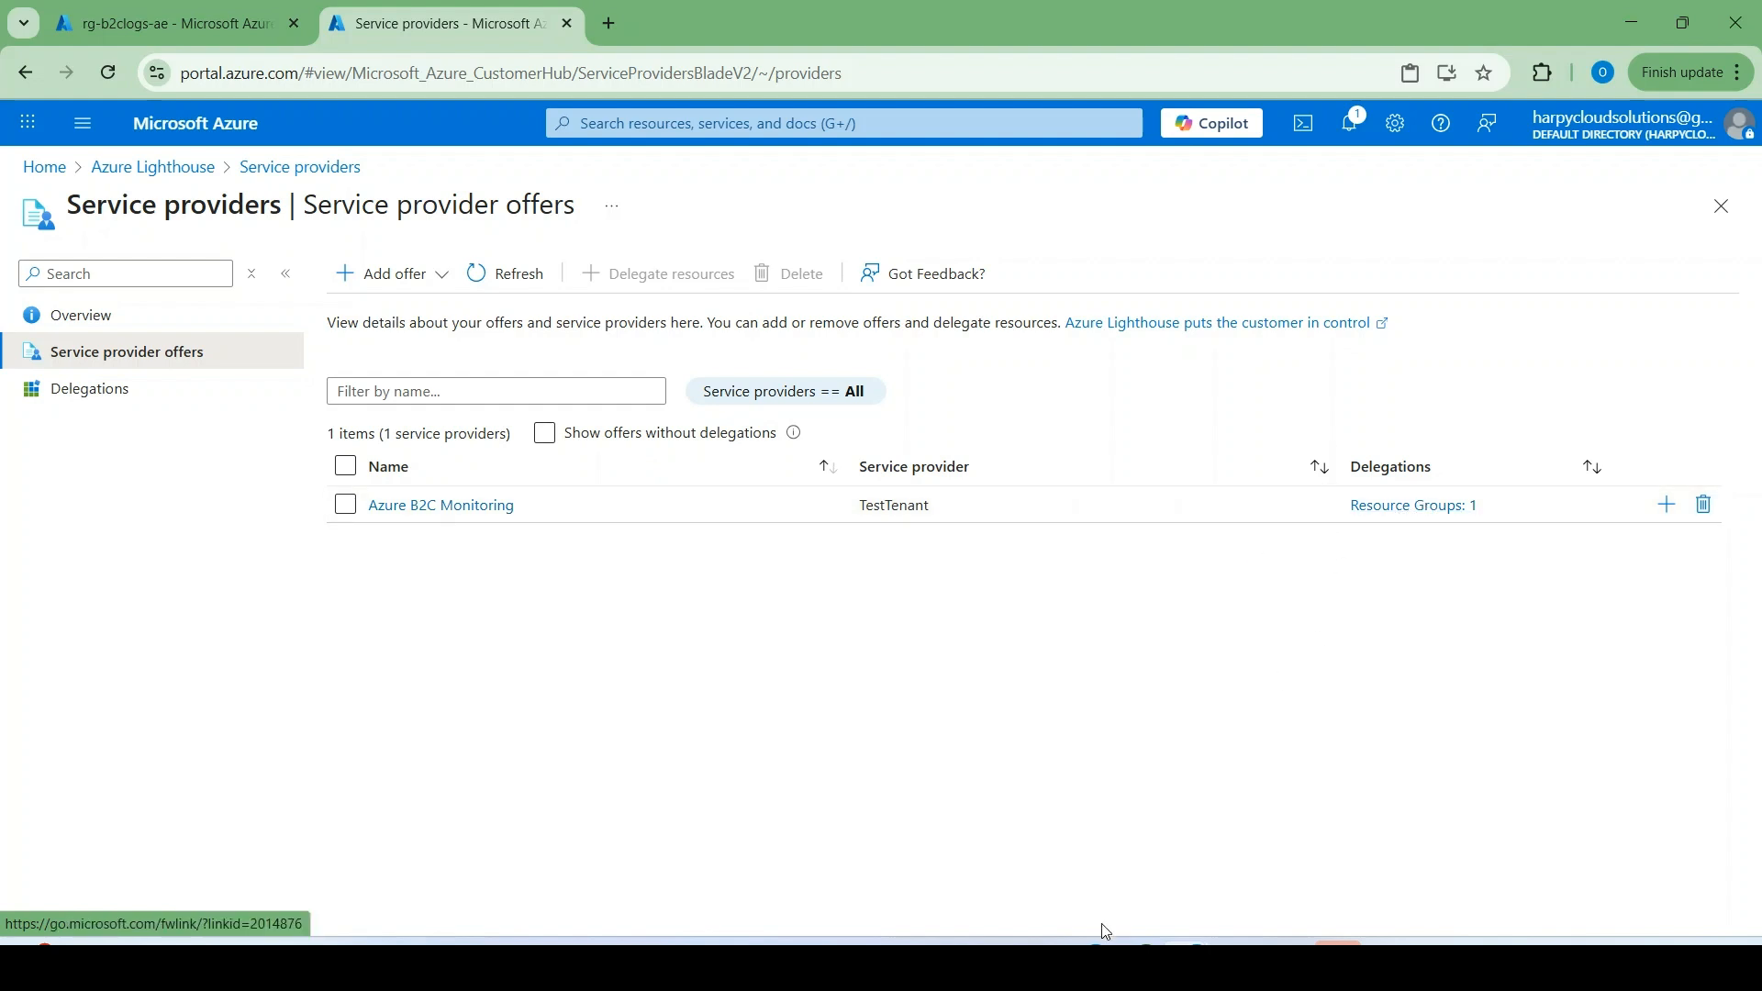
Step: Return to the TestTenant window and close the diagnostic setting, discarding the unsaved Log Analytics workspace edit
mouse_move(1187, 962)
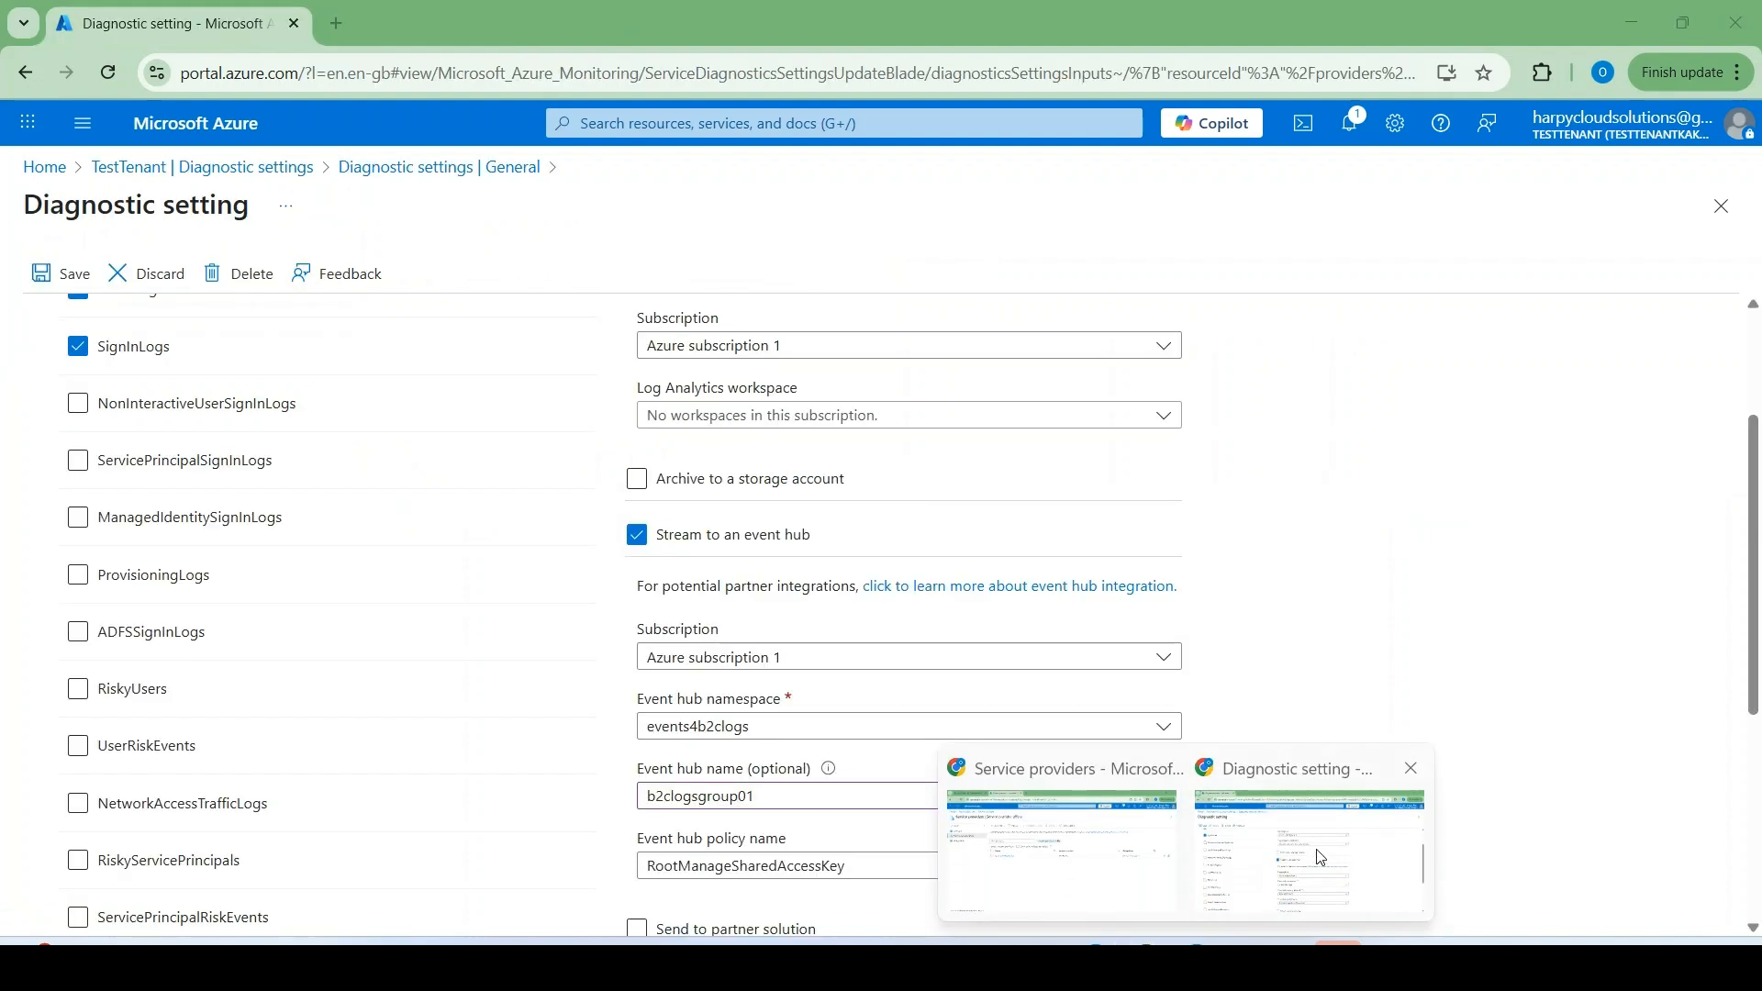
left_click(1320, 856)
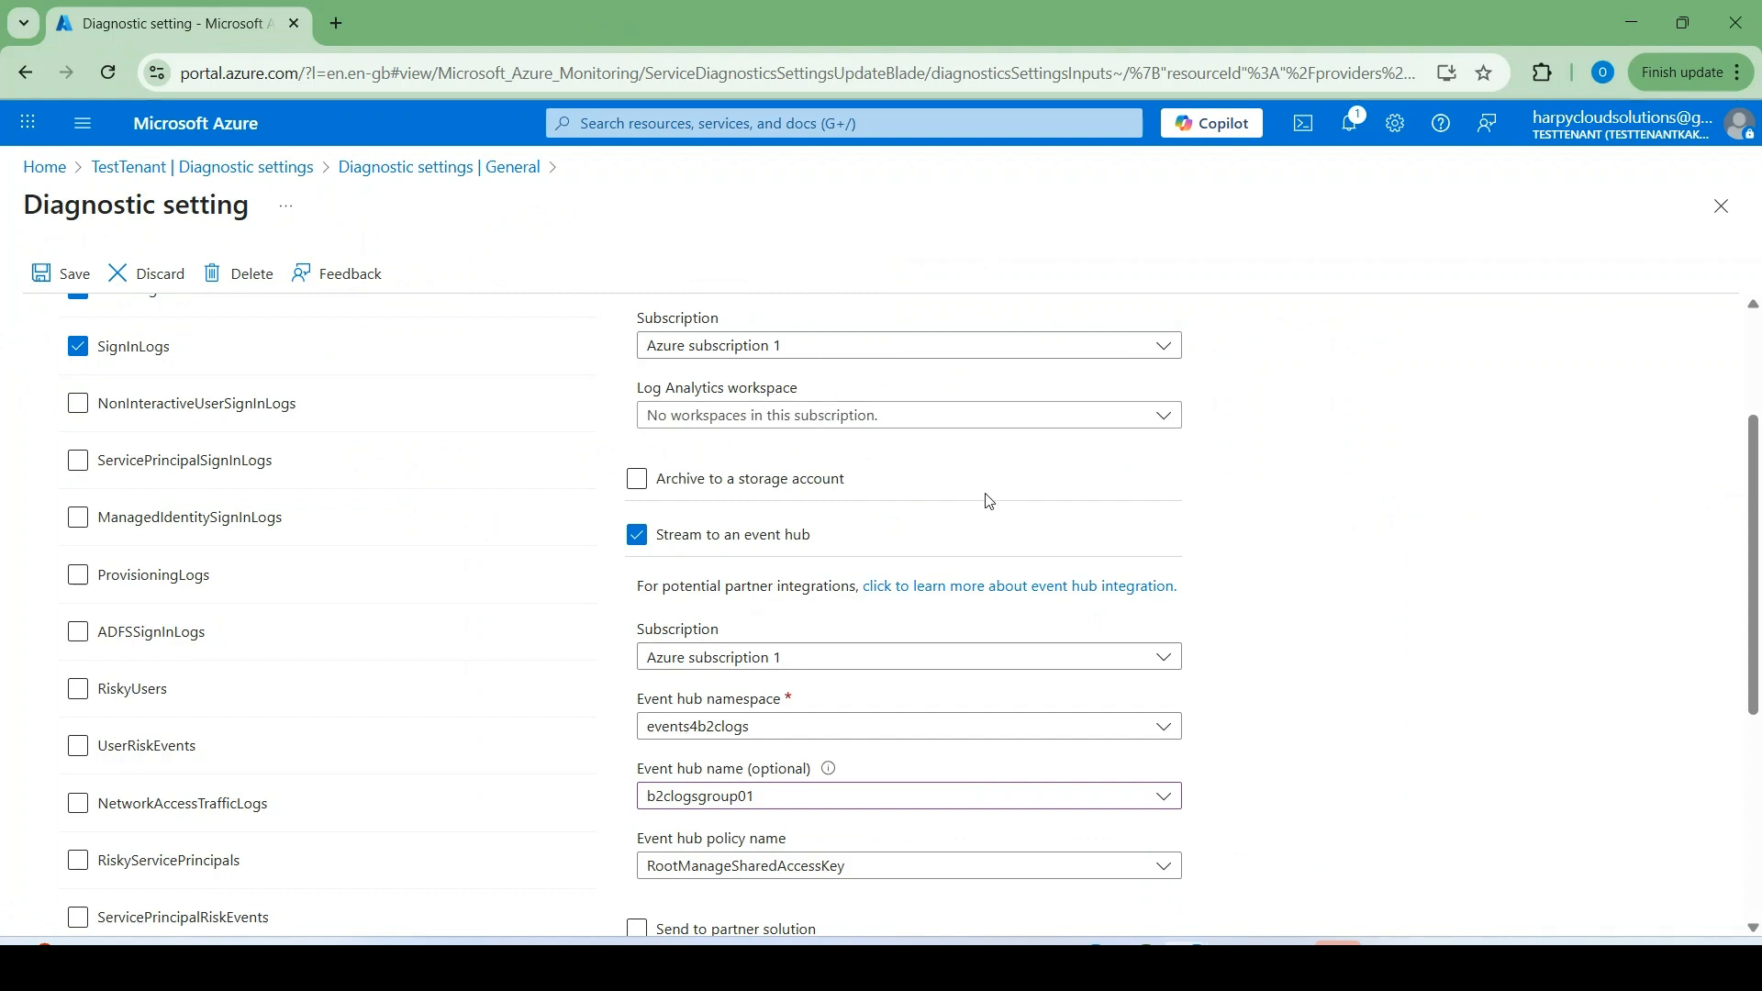
scroll(988, 500, "up", 3)
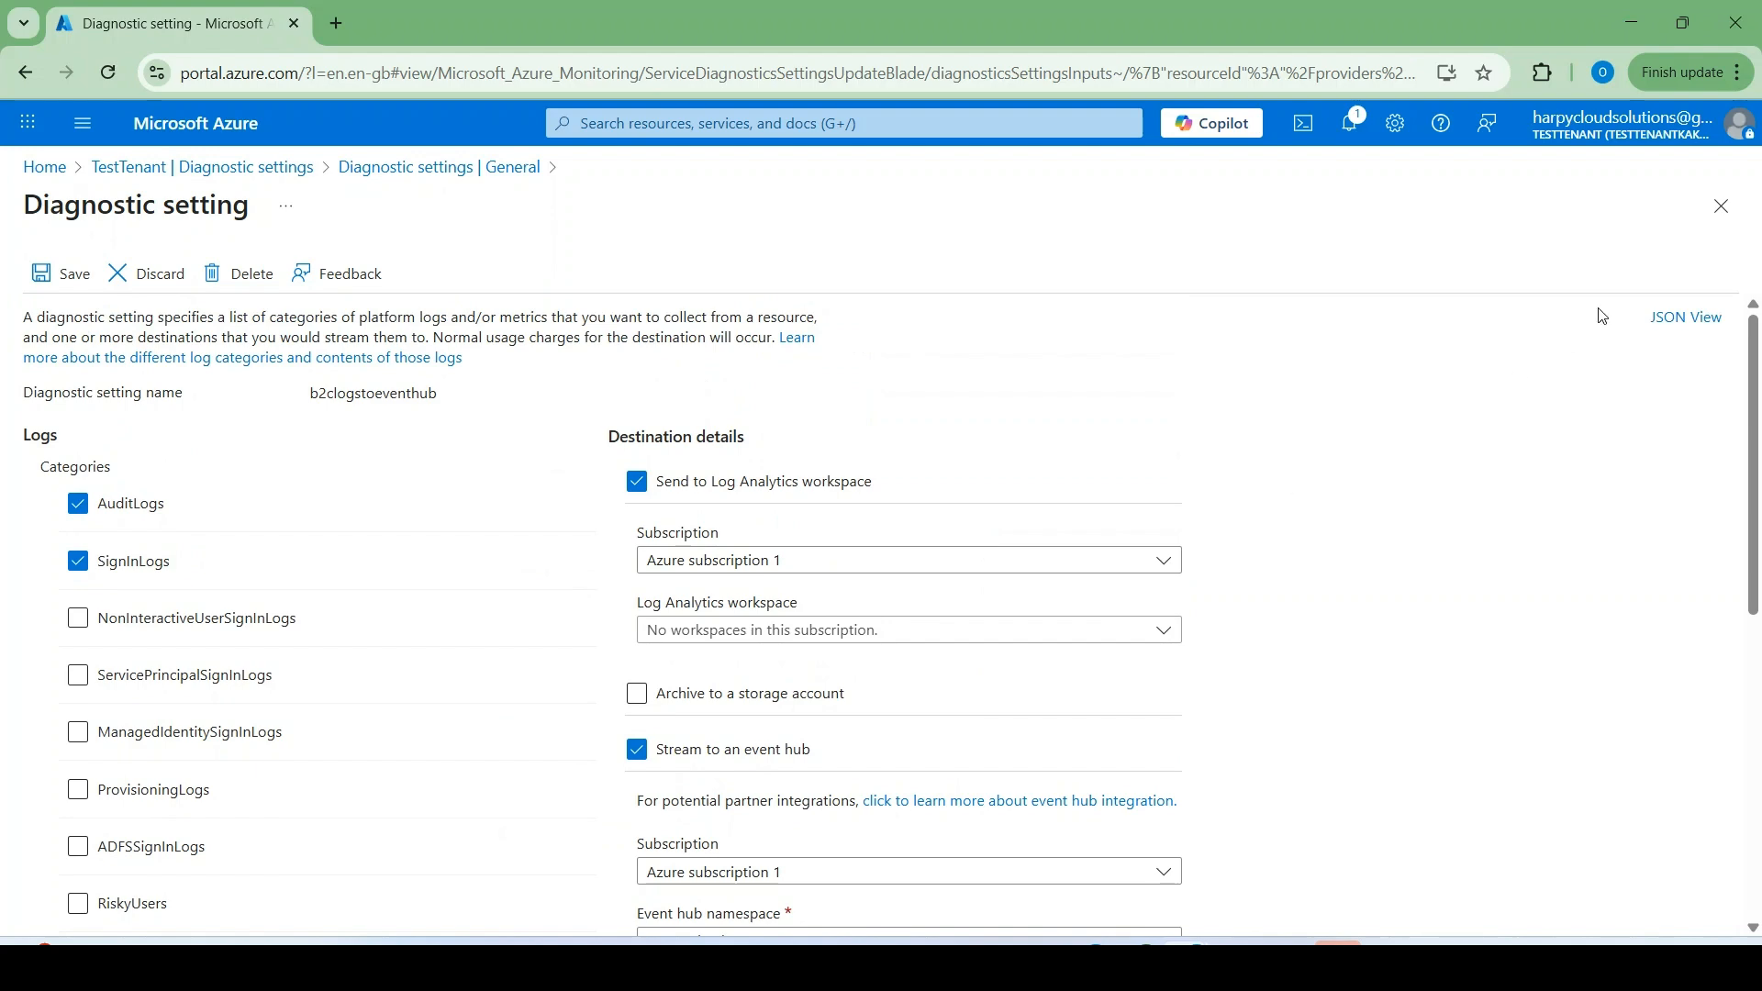
left_click(1722, 208)
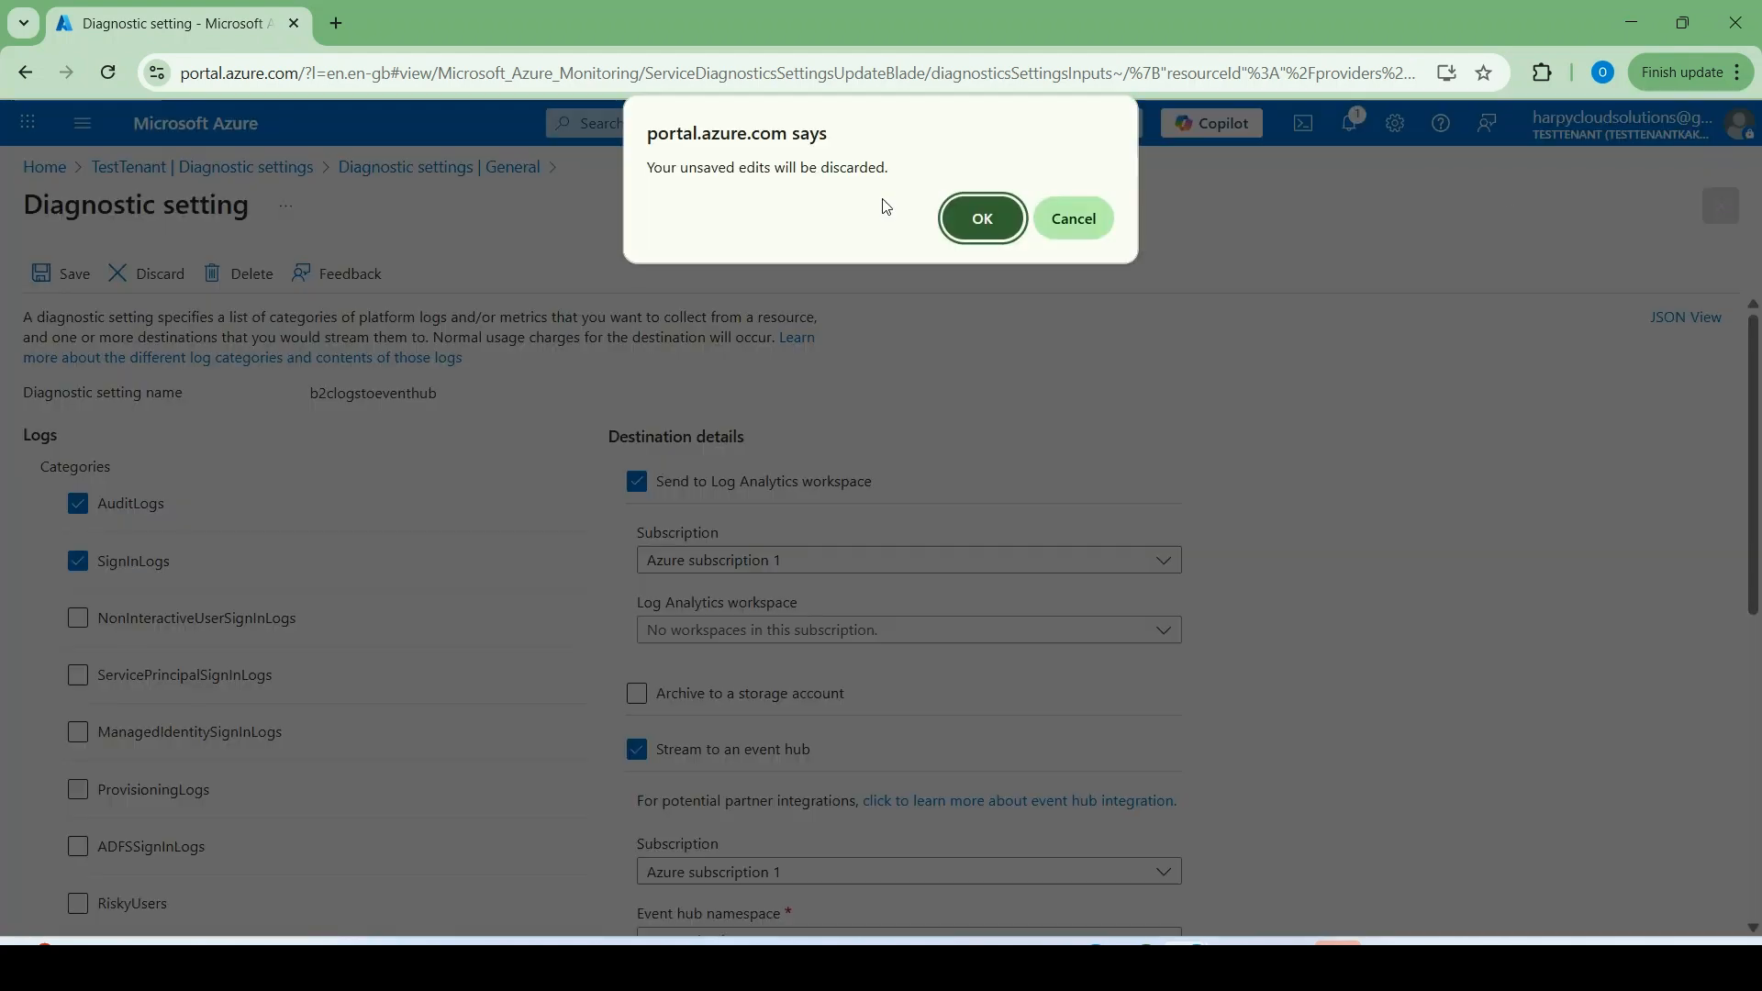
left_click(961, 230)
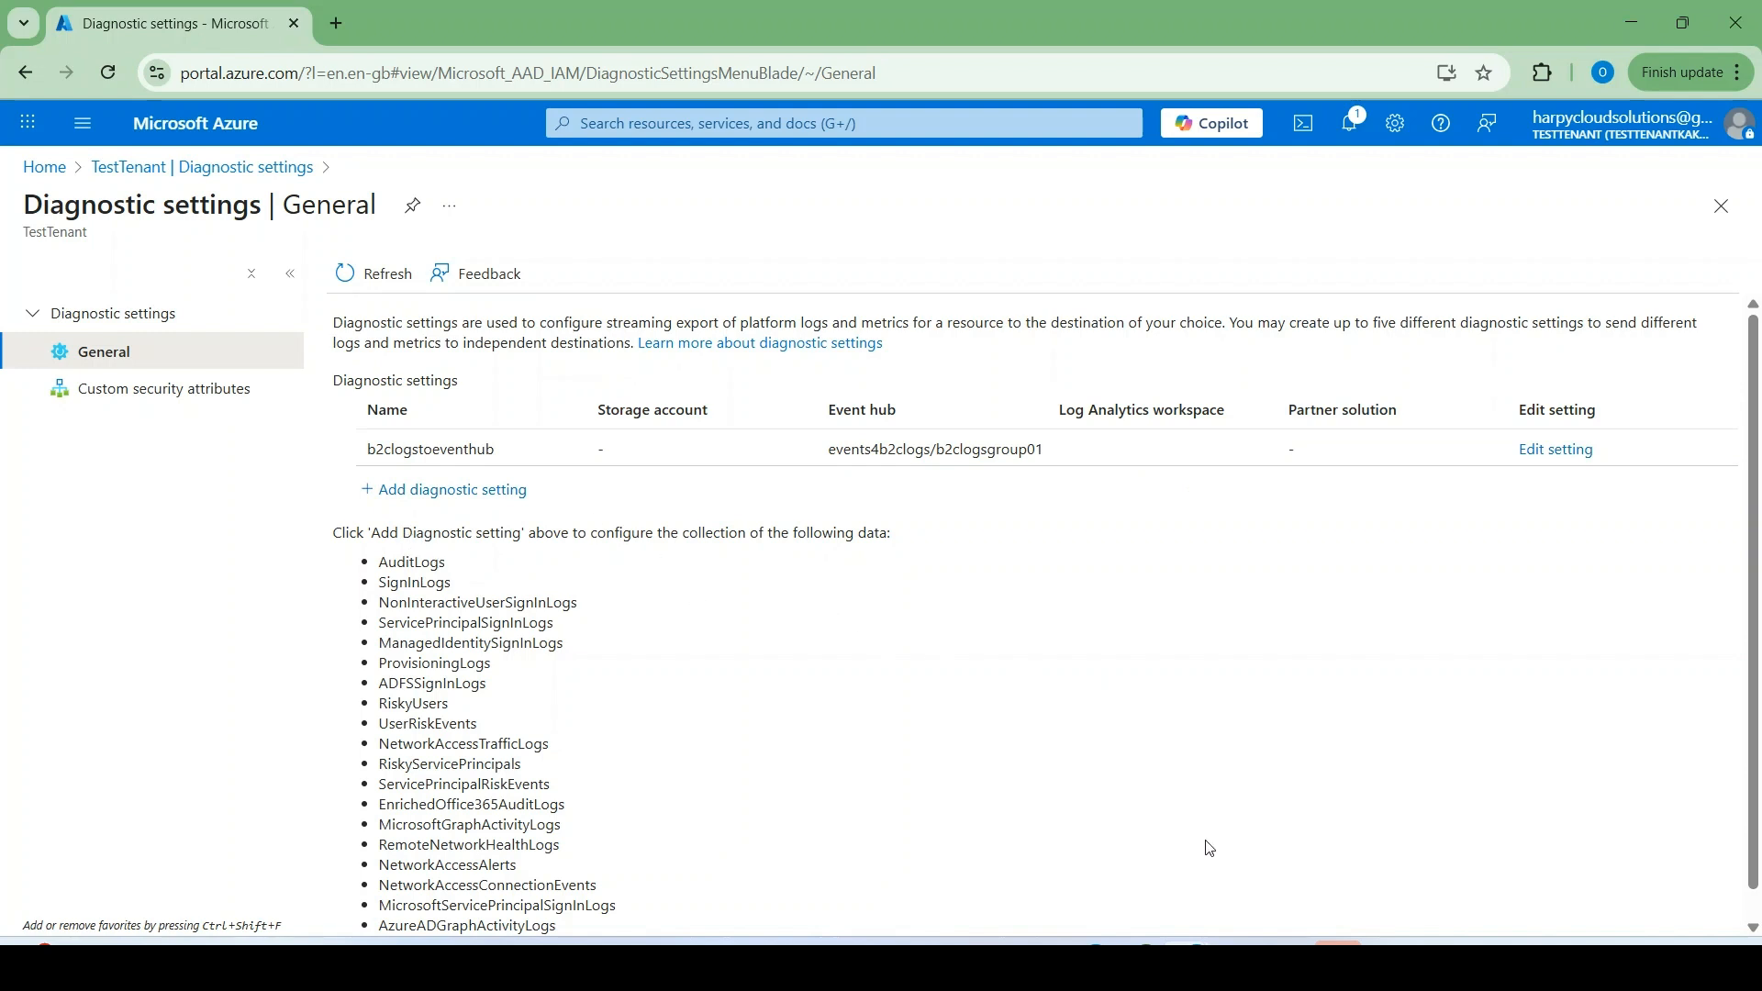
Step: Switch to the Default Directory window, open the events4b2clogs namespace from recent resources, and examine its request, message and throughput charts
mouse_move(1184, 964)
left_click(1113, 858)
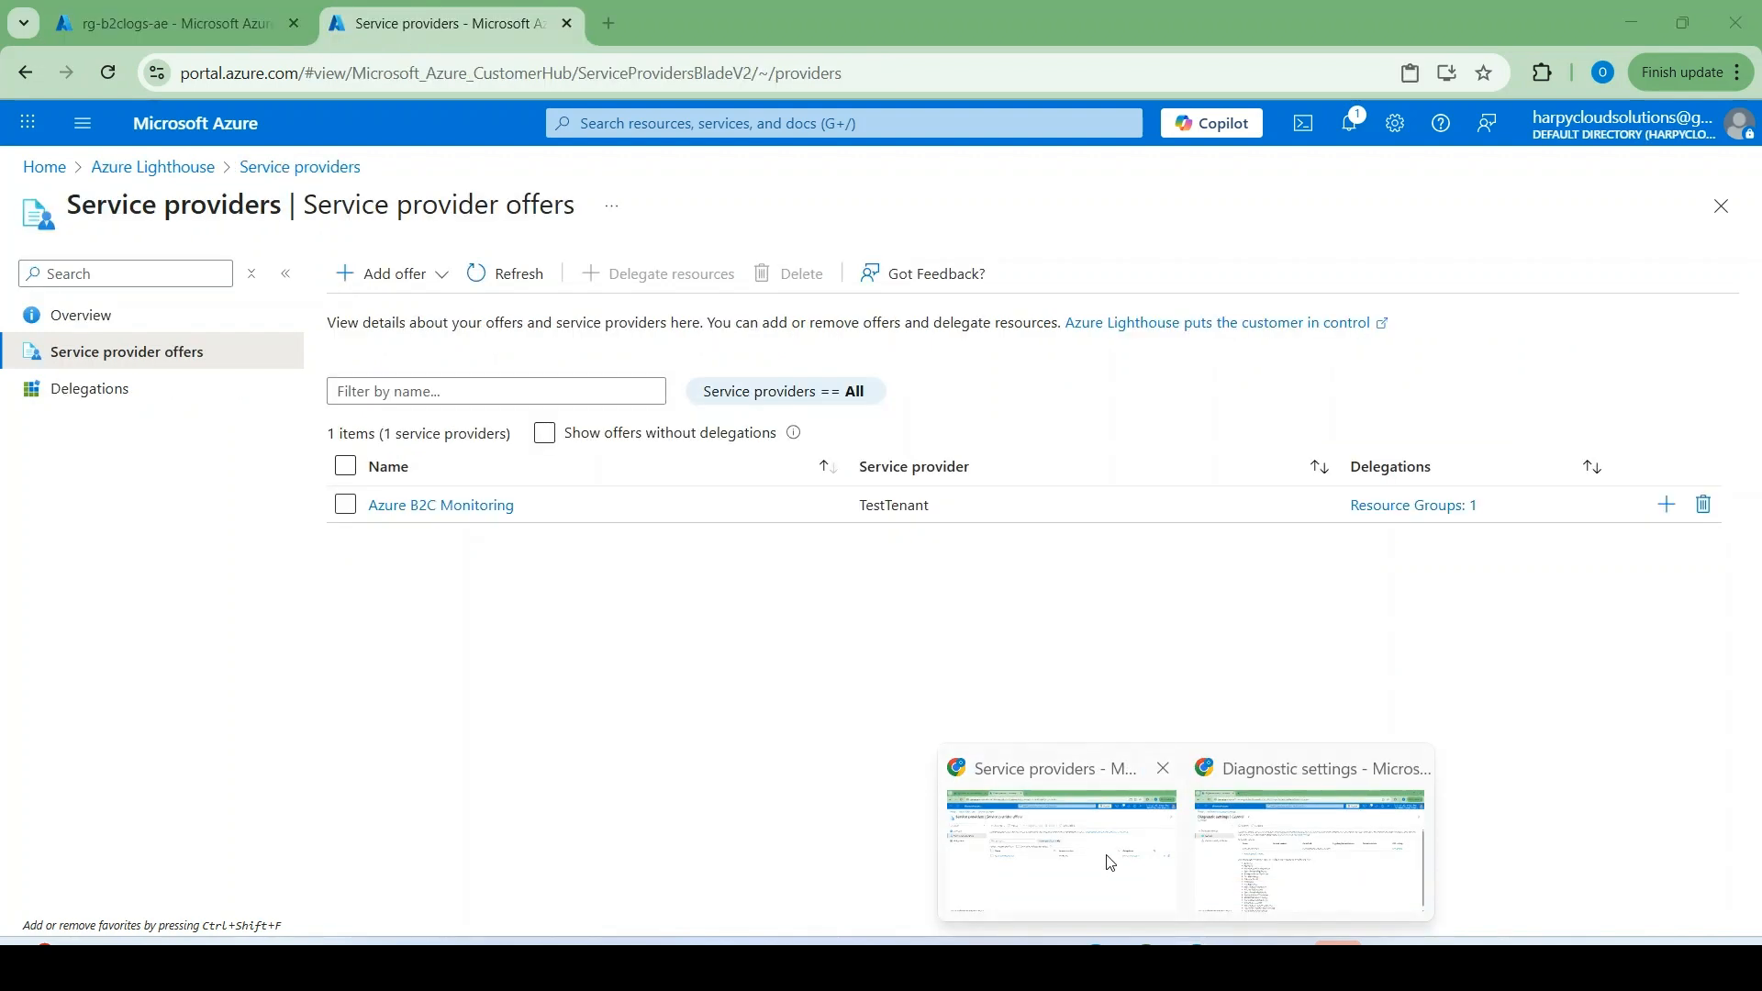
left_click(38, 168)
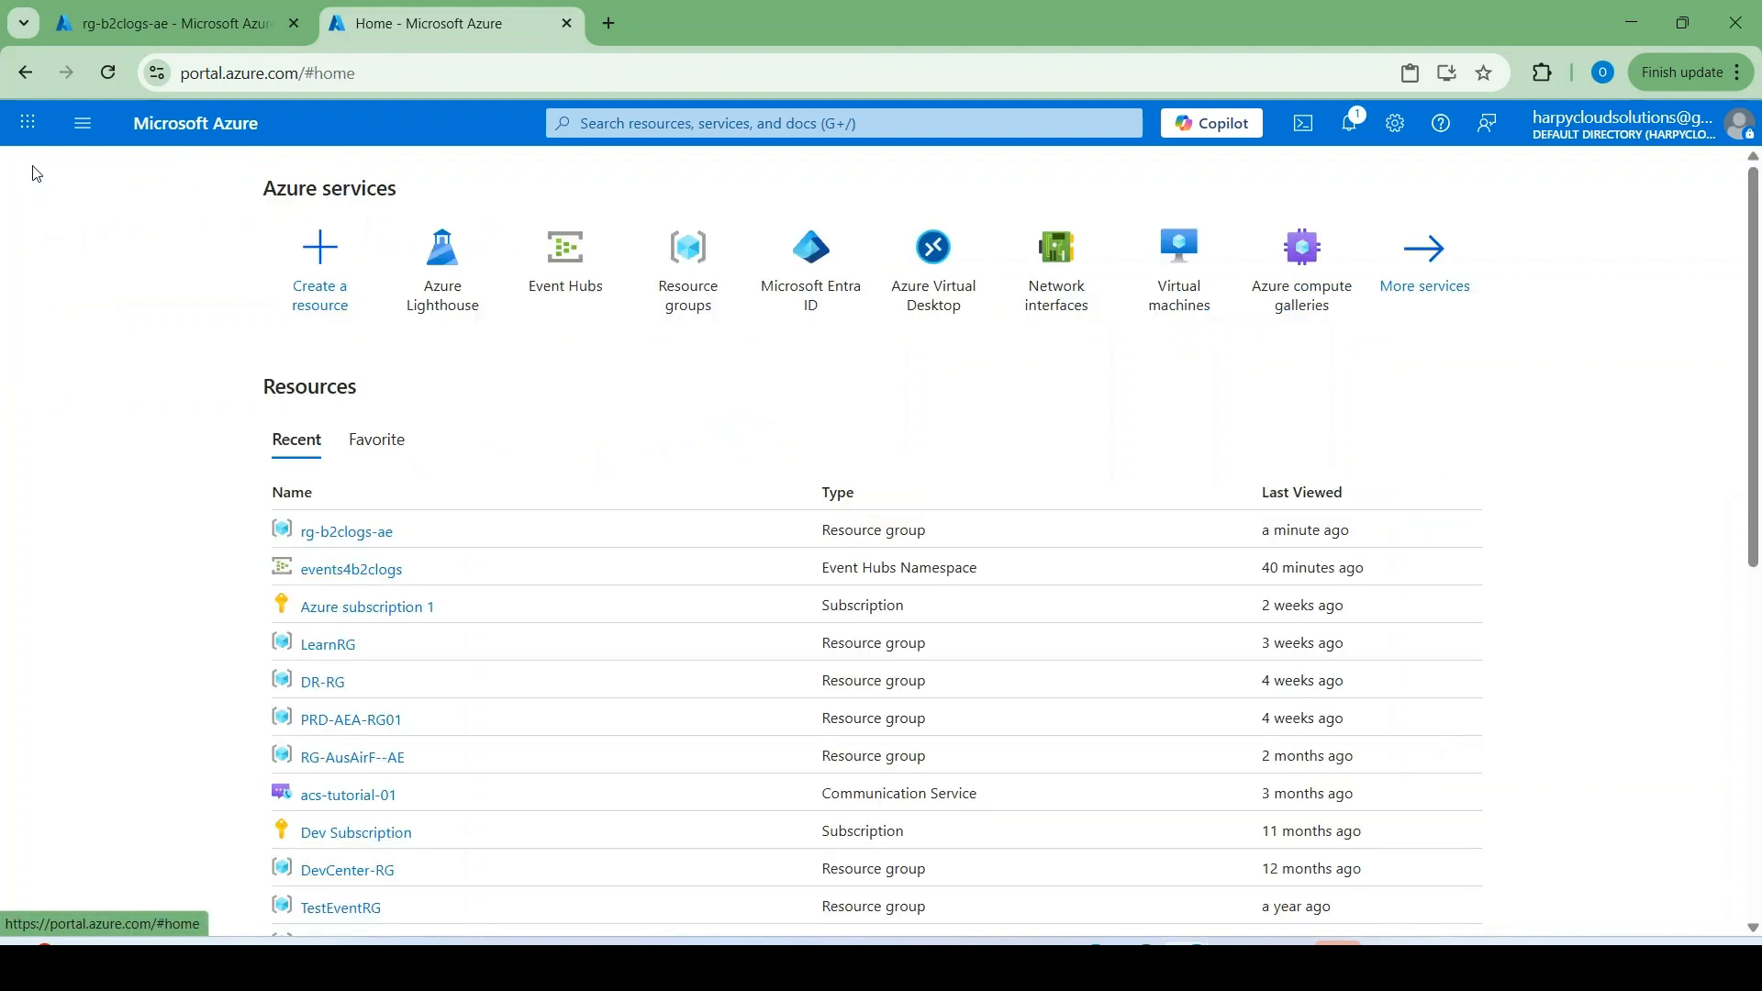
left_click(390, 570)
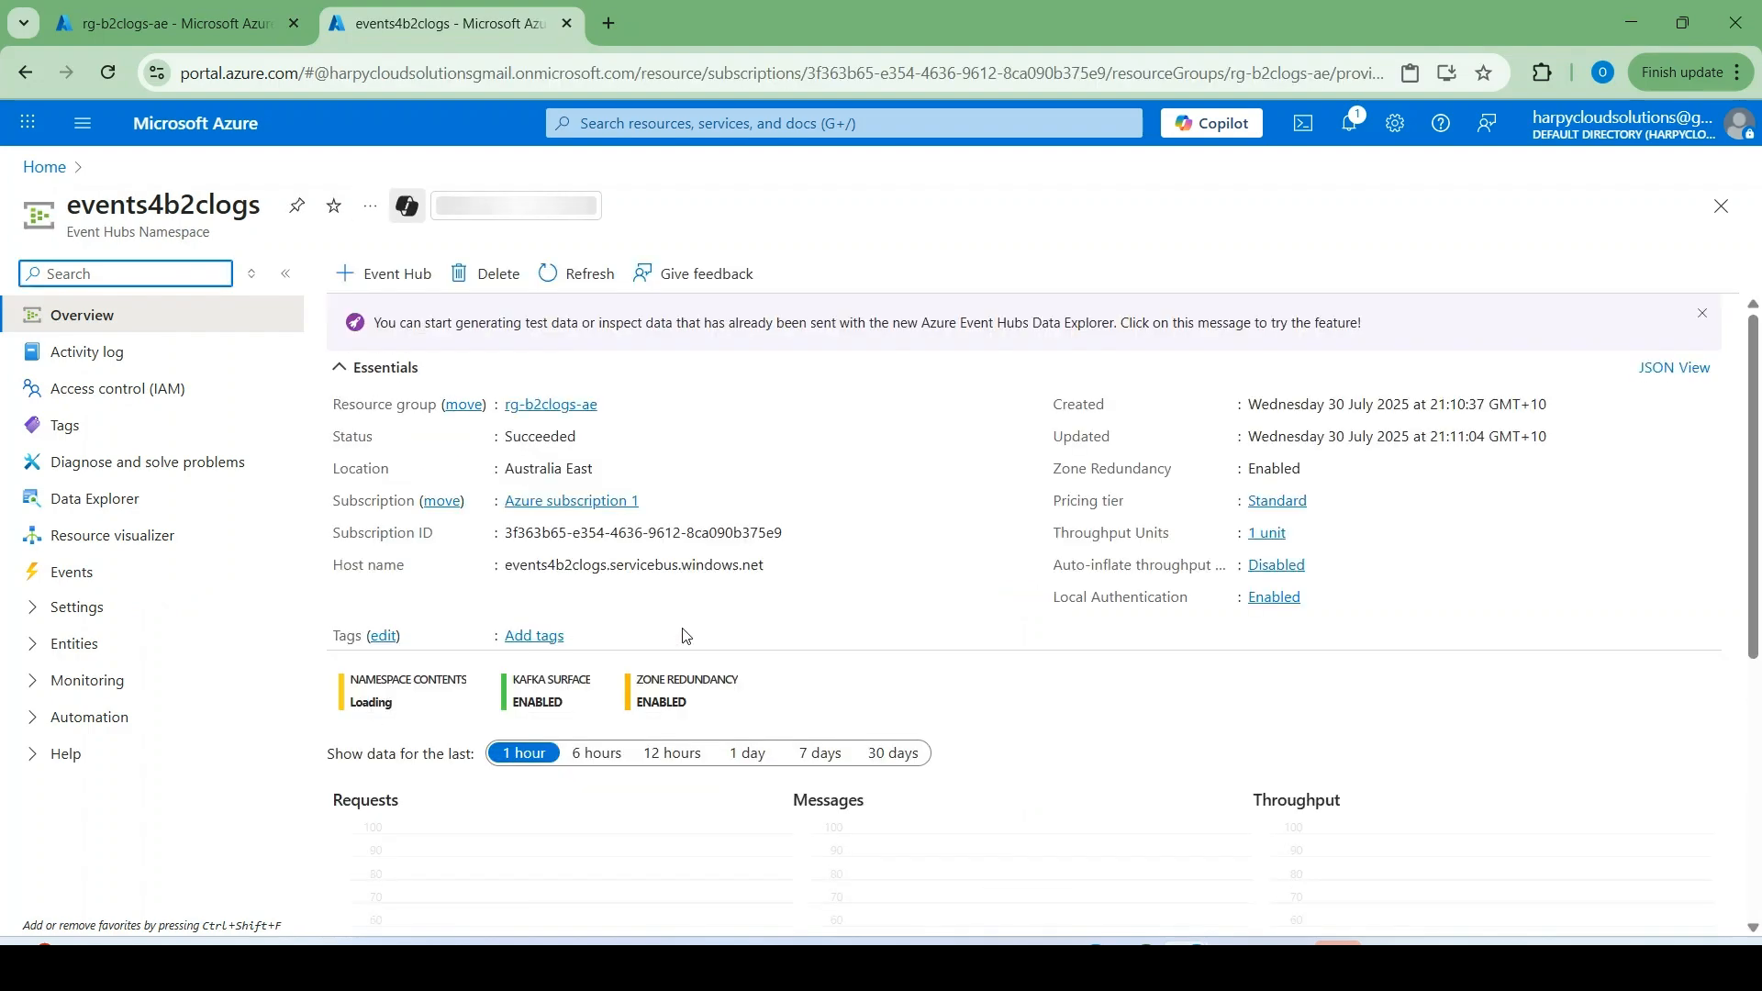
scroll(684, 634, "down", 1)
scroll(684, 634, "down", 1)
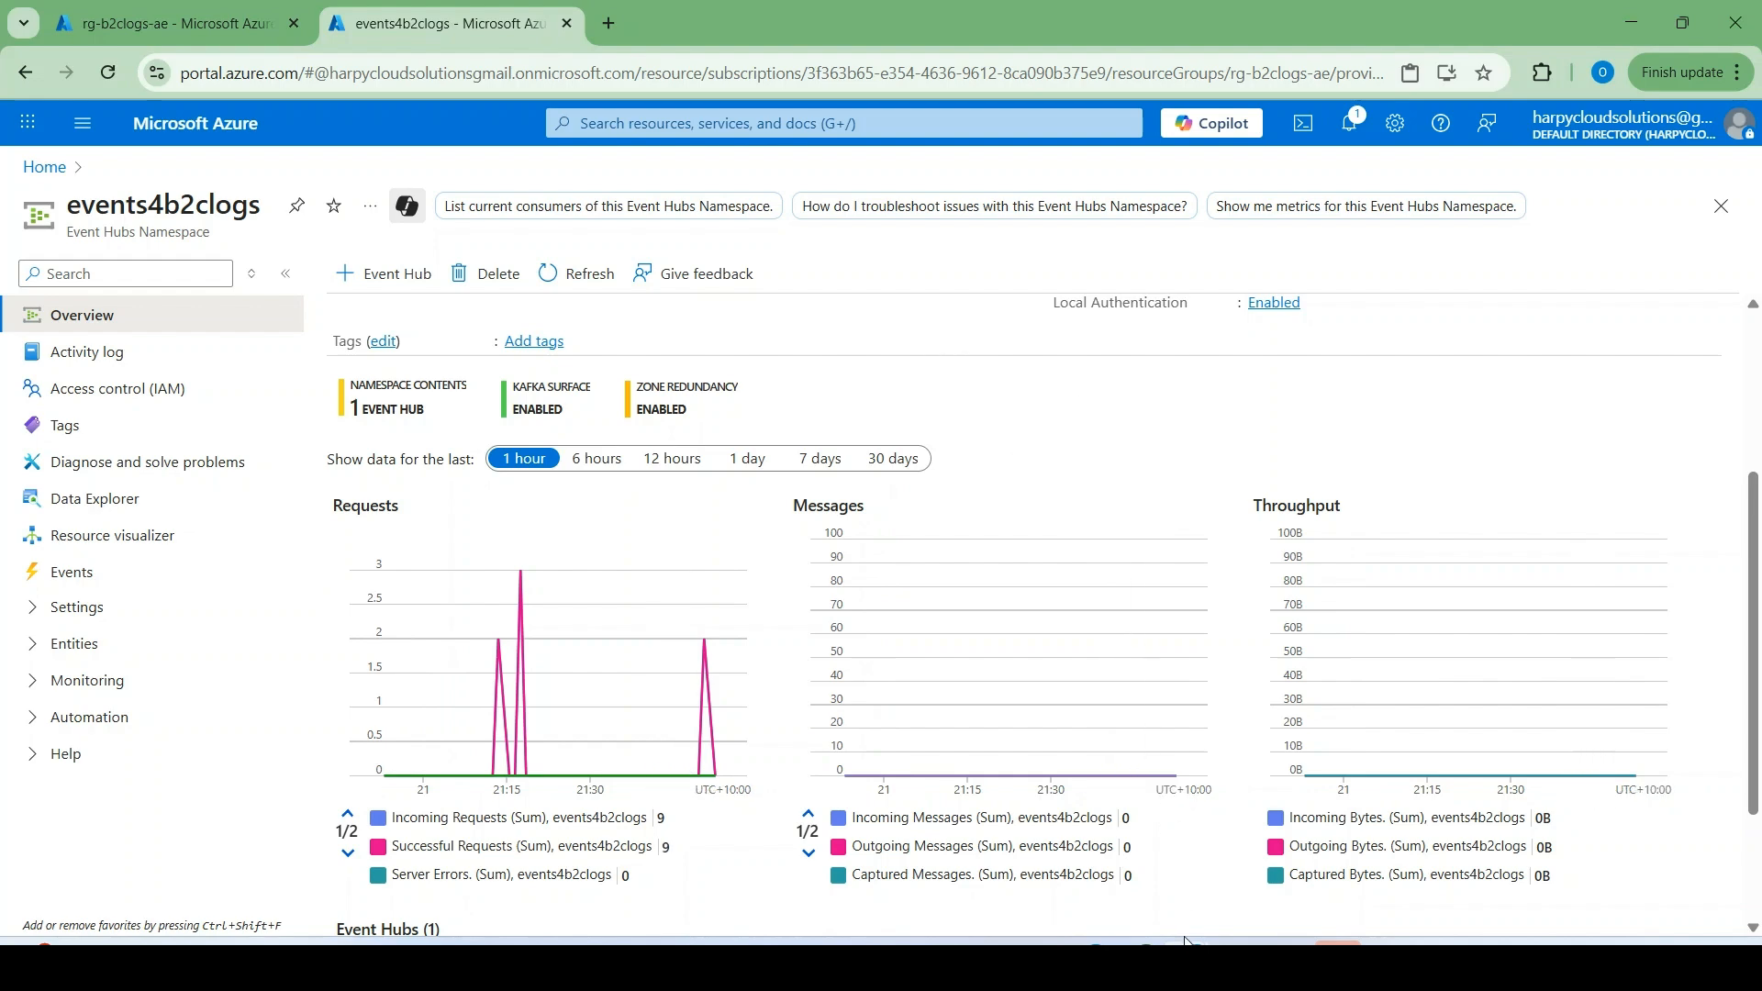
Step: Switch to the TestTenant window and open the tenant's overview to view its basic information and management options
mouse_move(1184, 941)
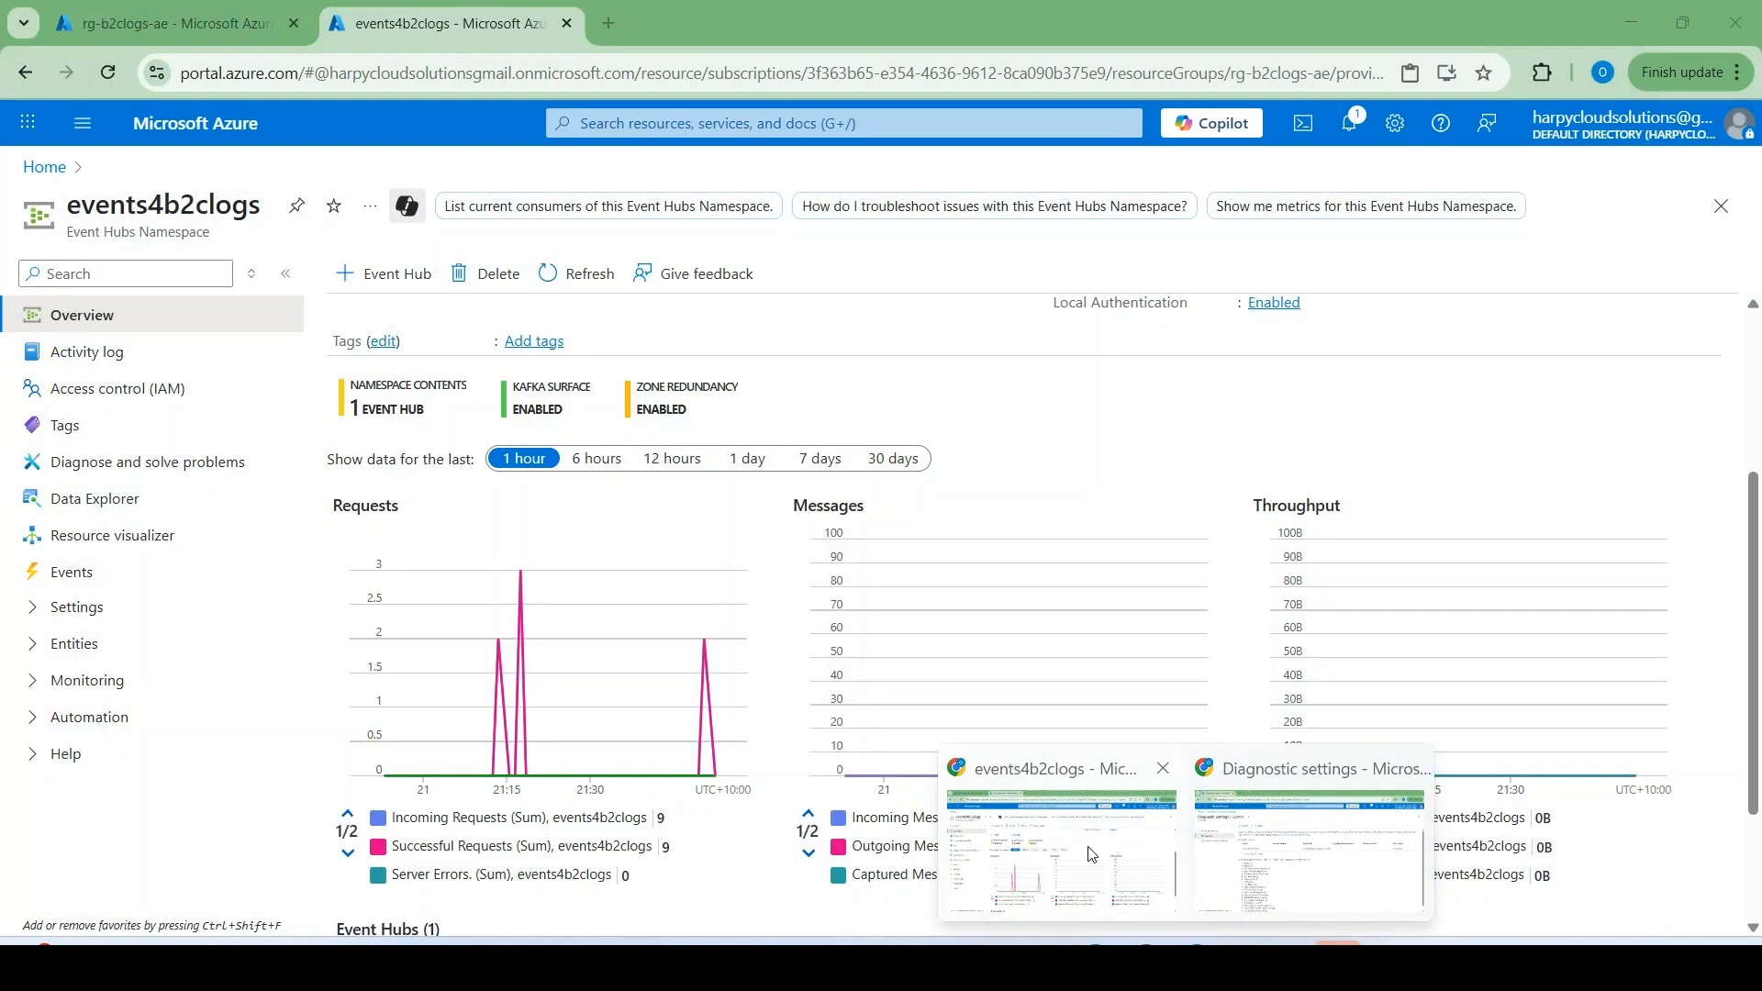
left_click(1256, 854)
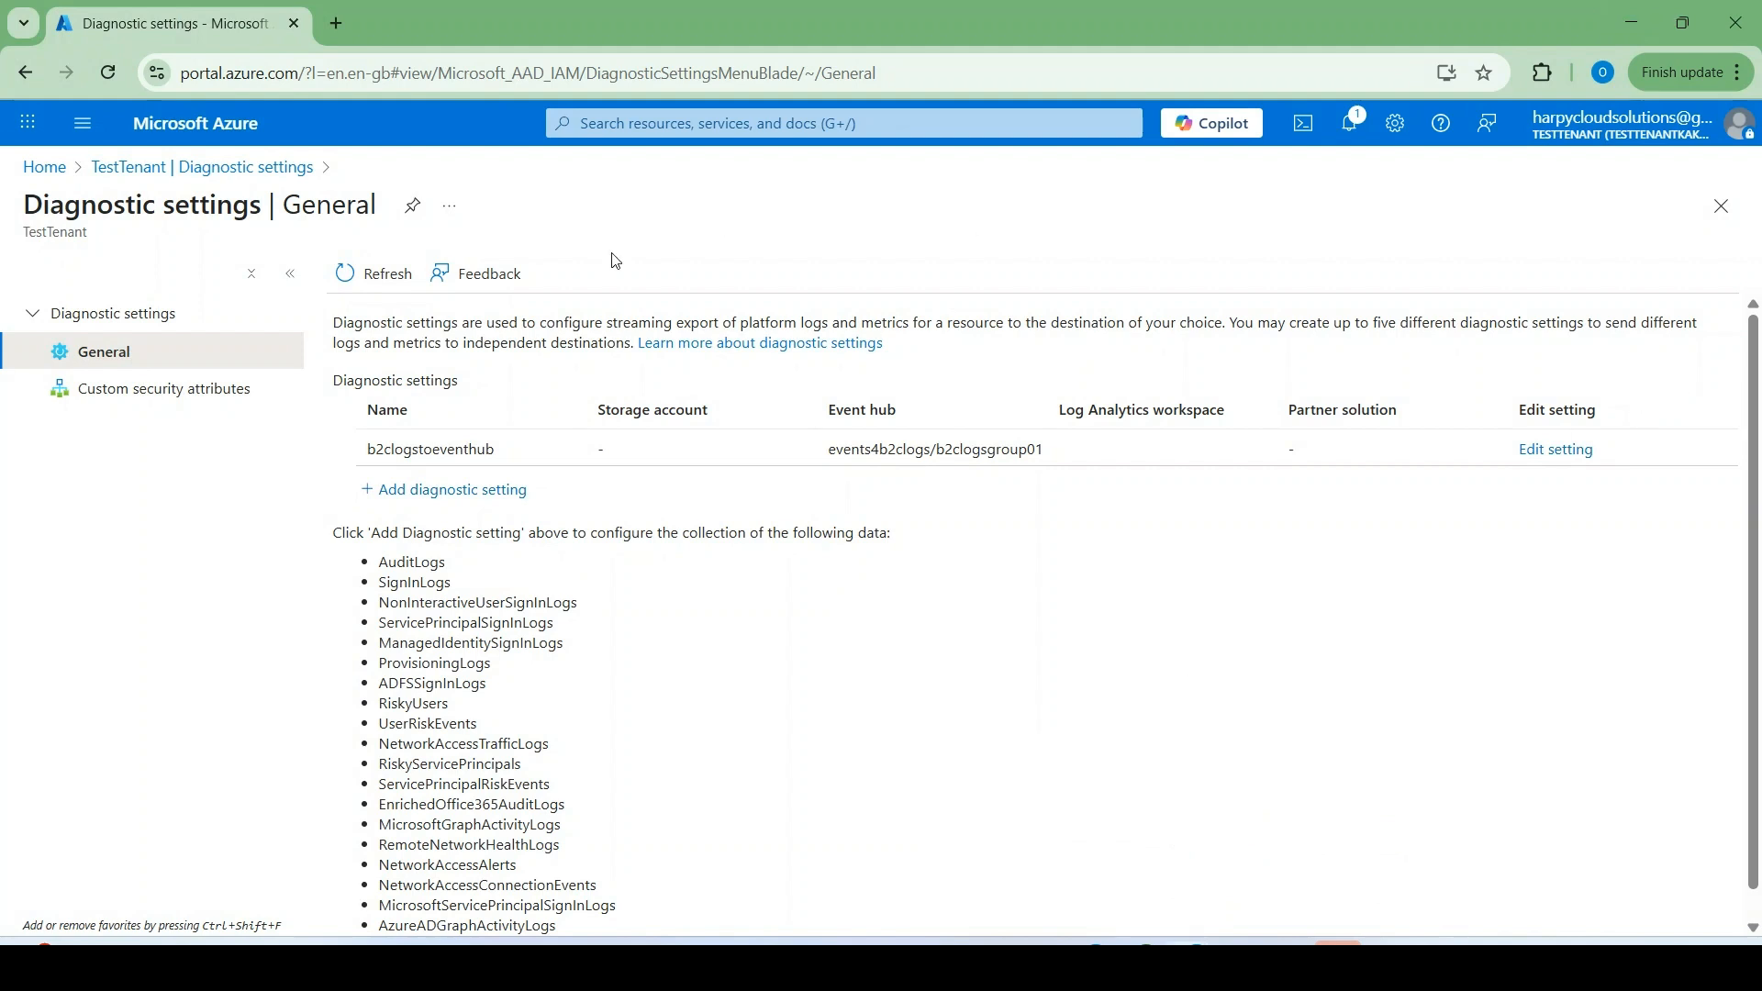
left_click(128, 174)
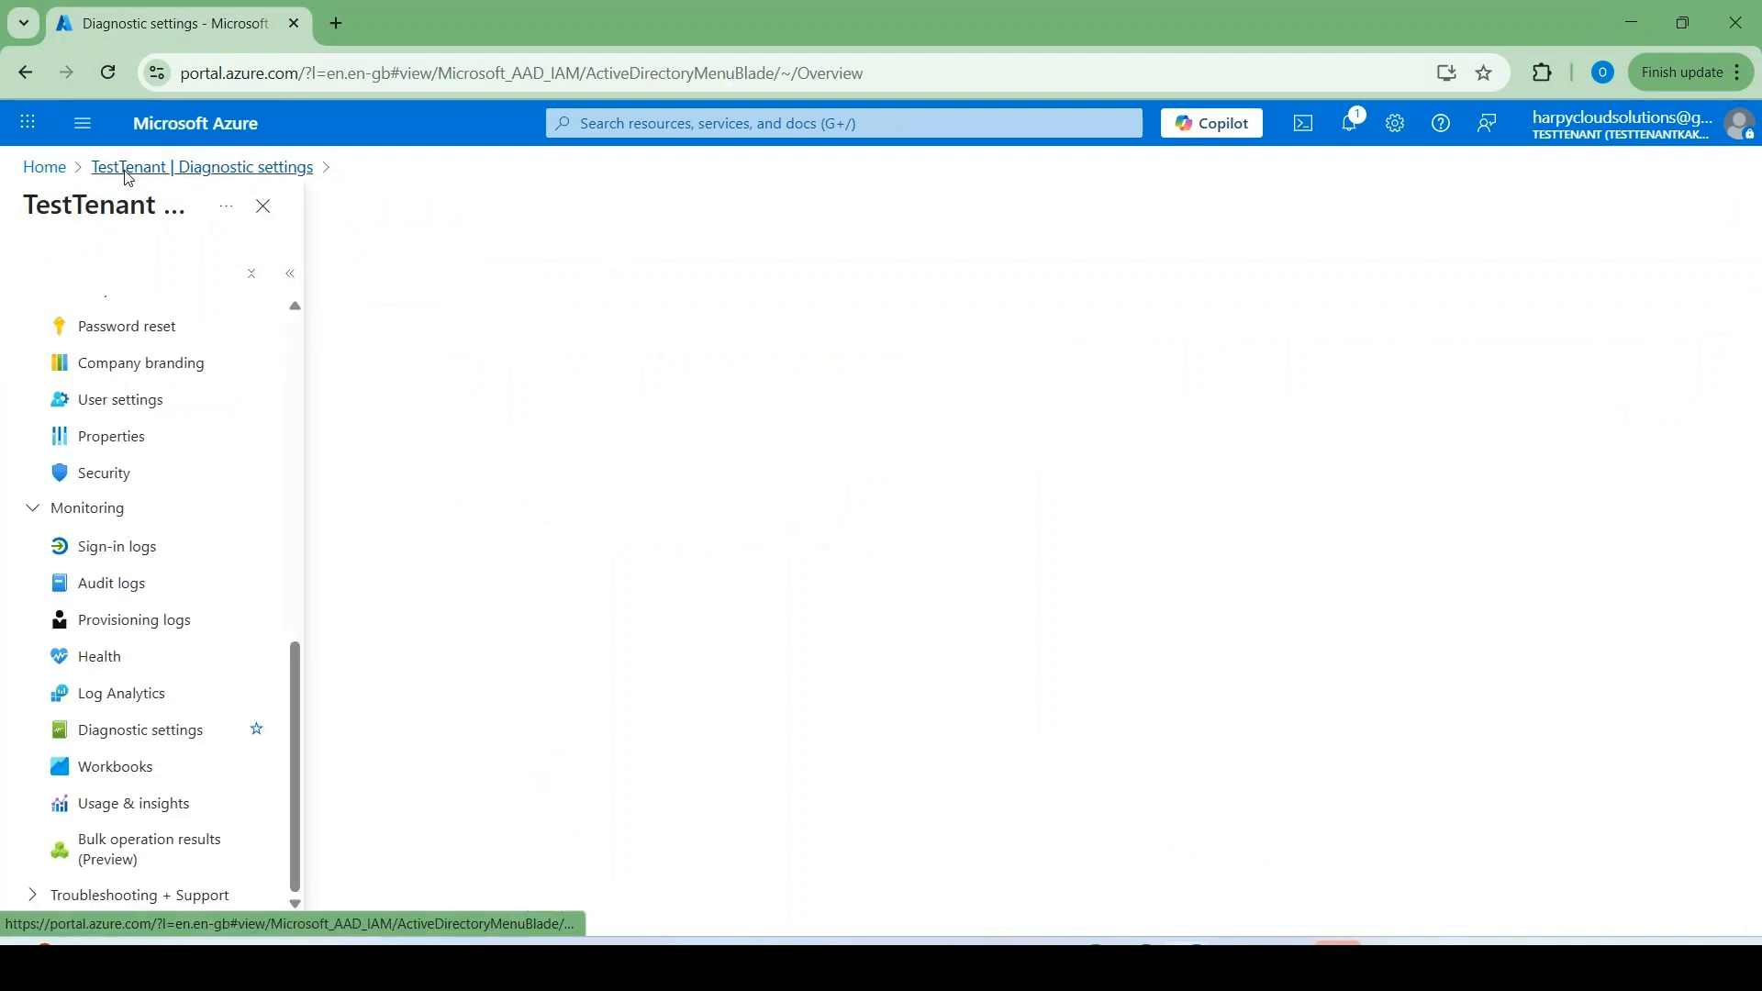
scroll(135, 351, "up", 3)
scroll(136, 351, "up", 3)
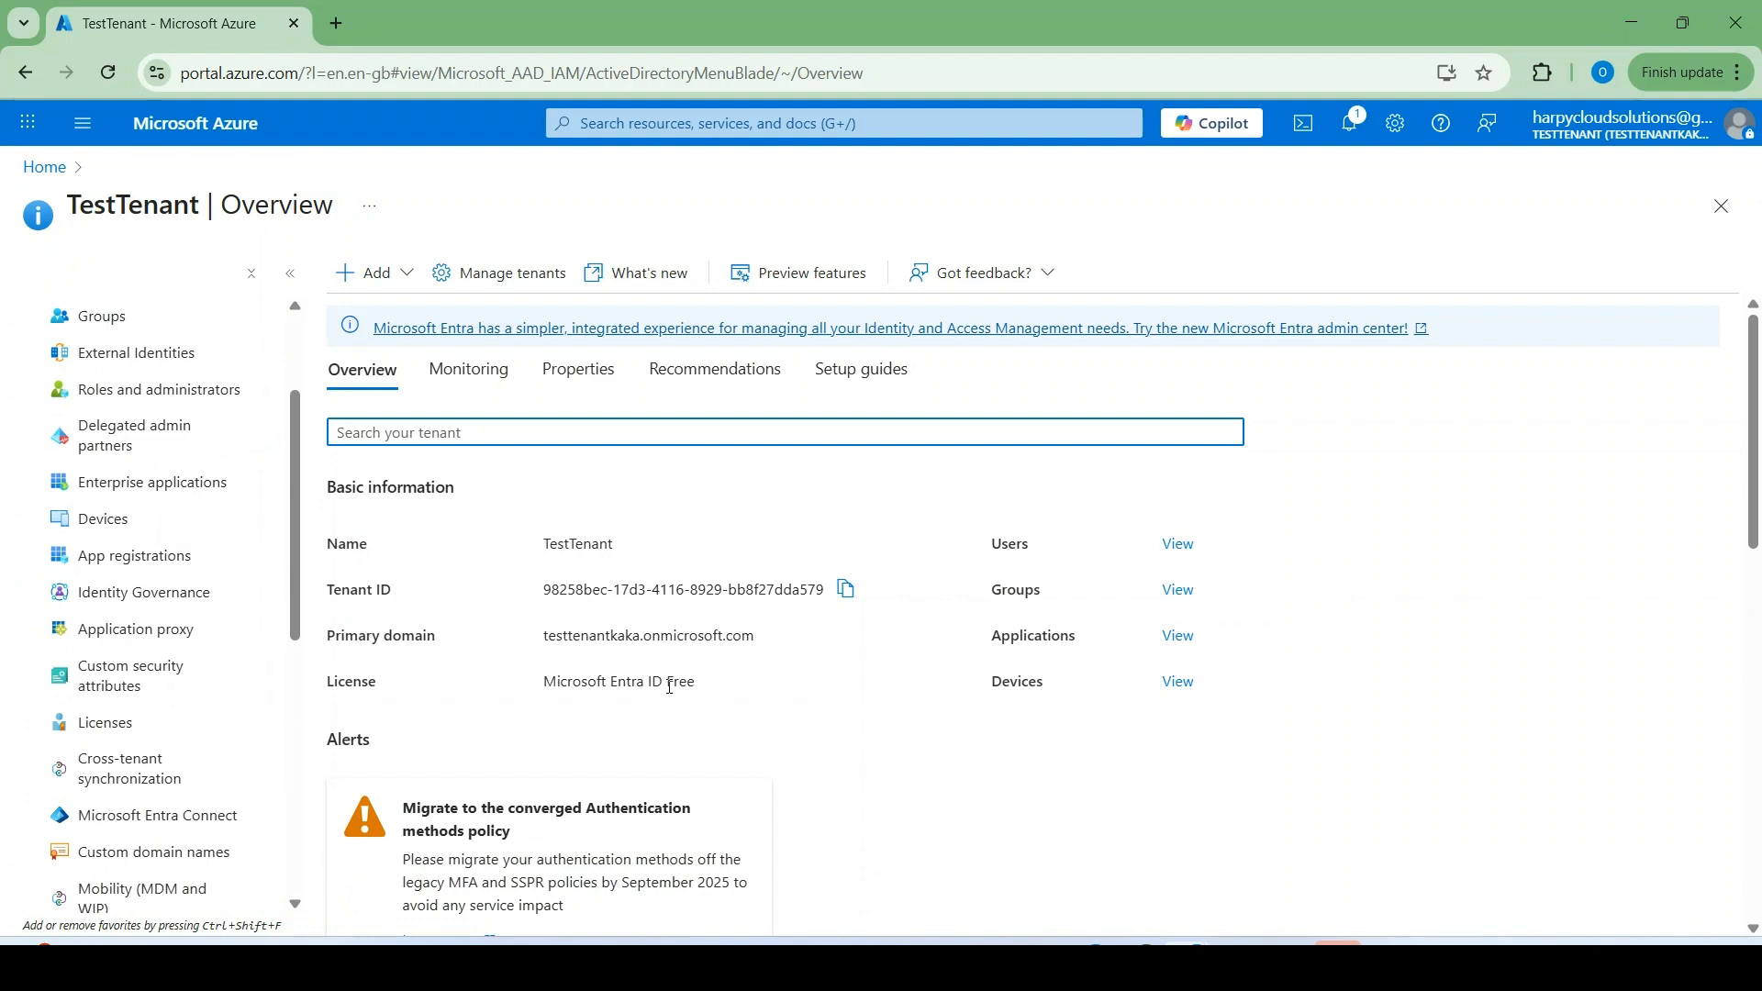
Step: Return TestTenant to the portal home, and switch back to the events4b2clogs namespace charts in the Default Directory window
left_click(37, 178)
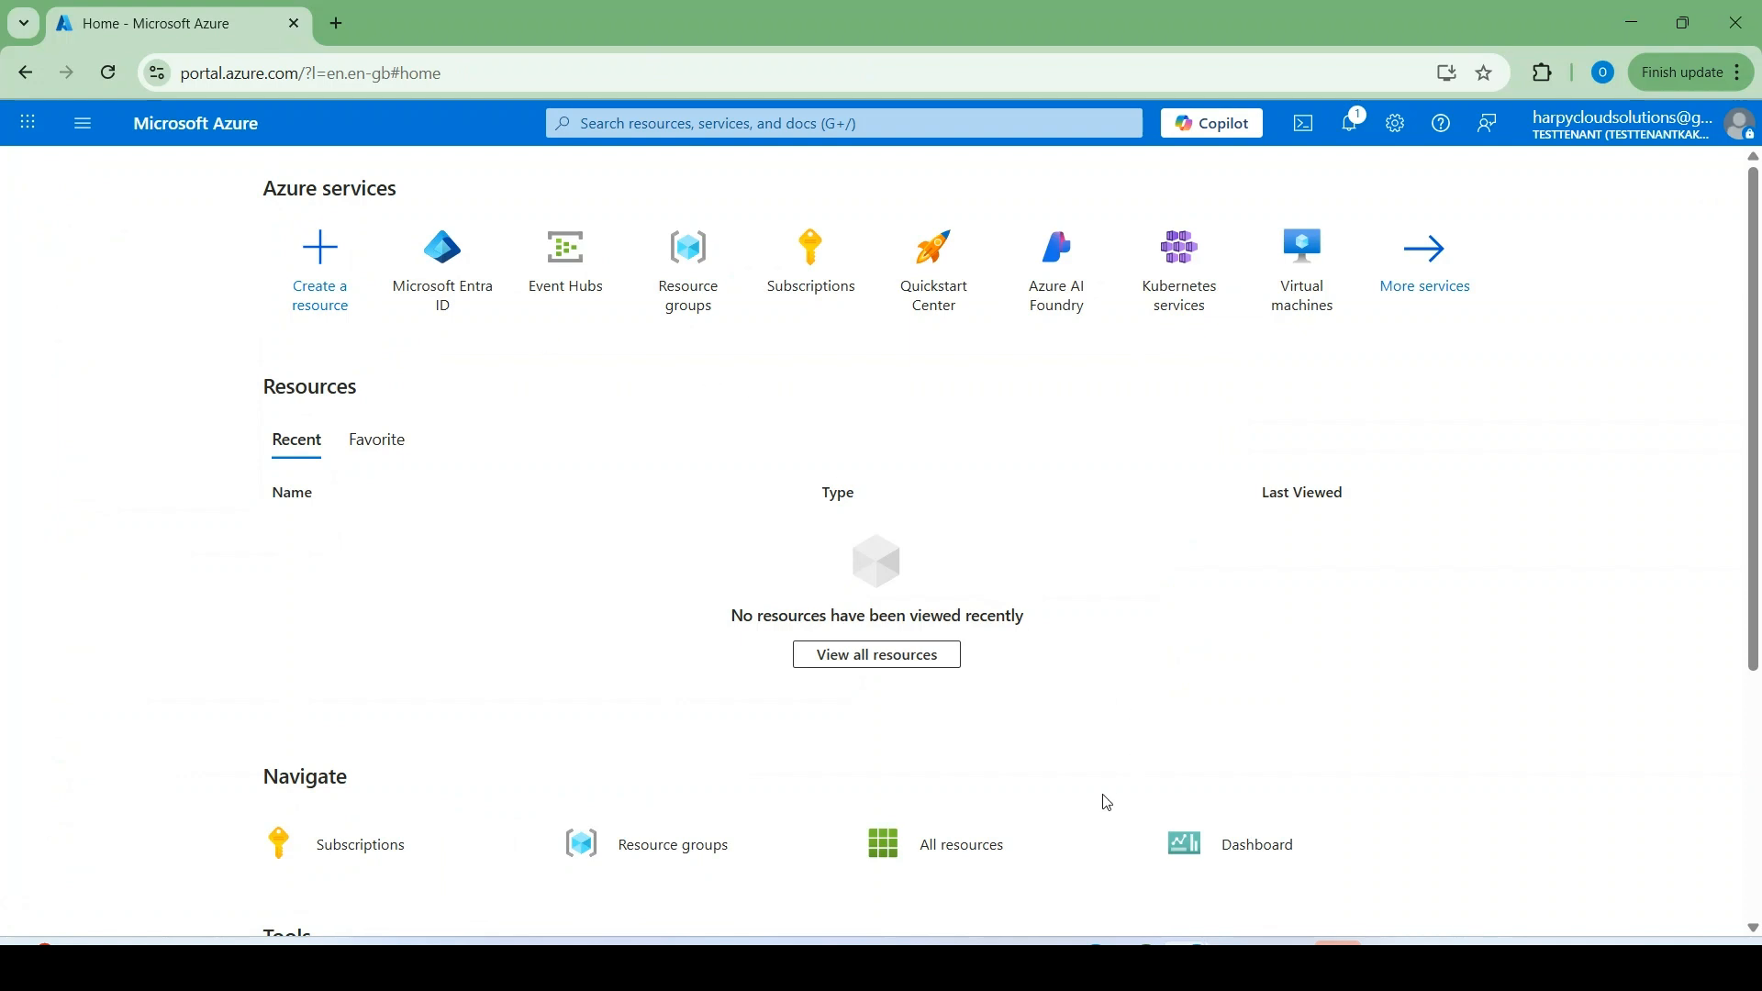
mouse_move(1191, 939)
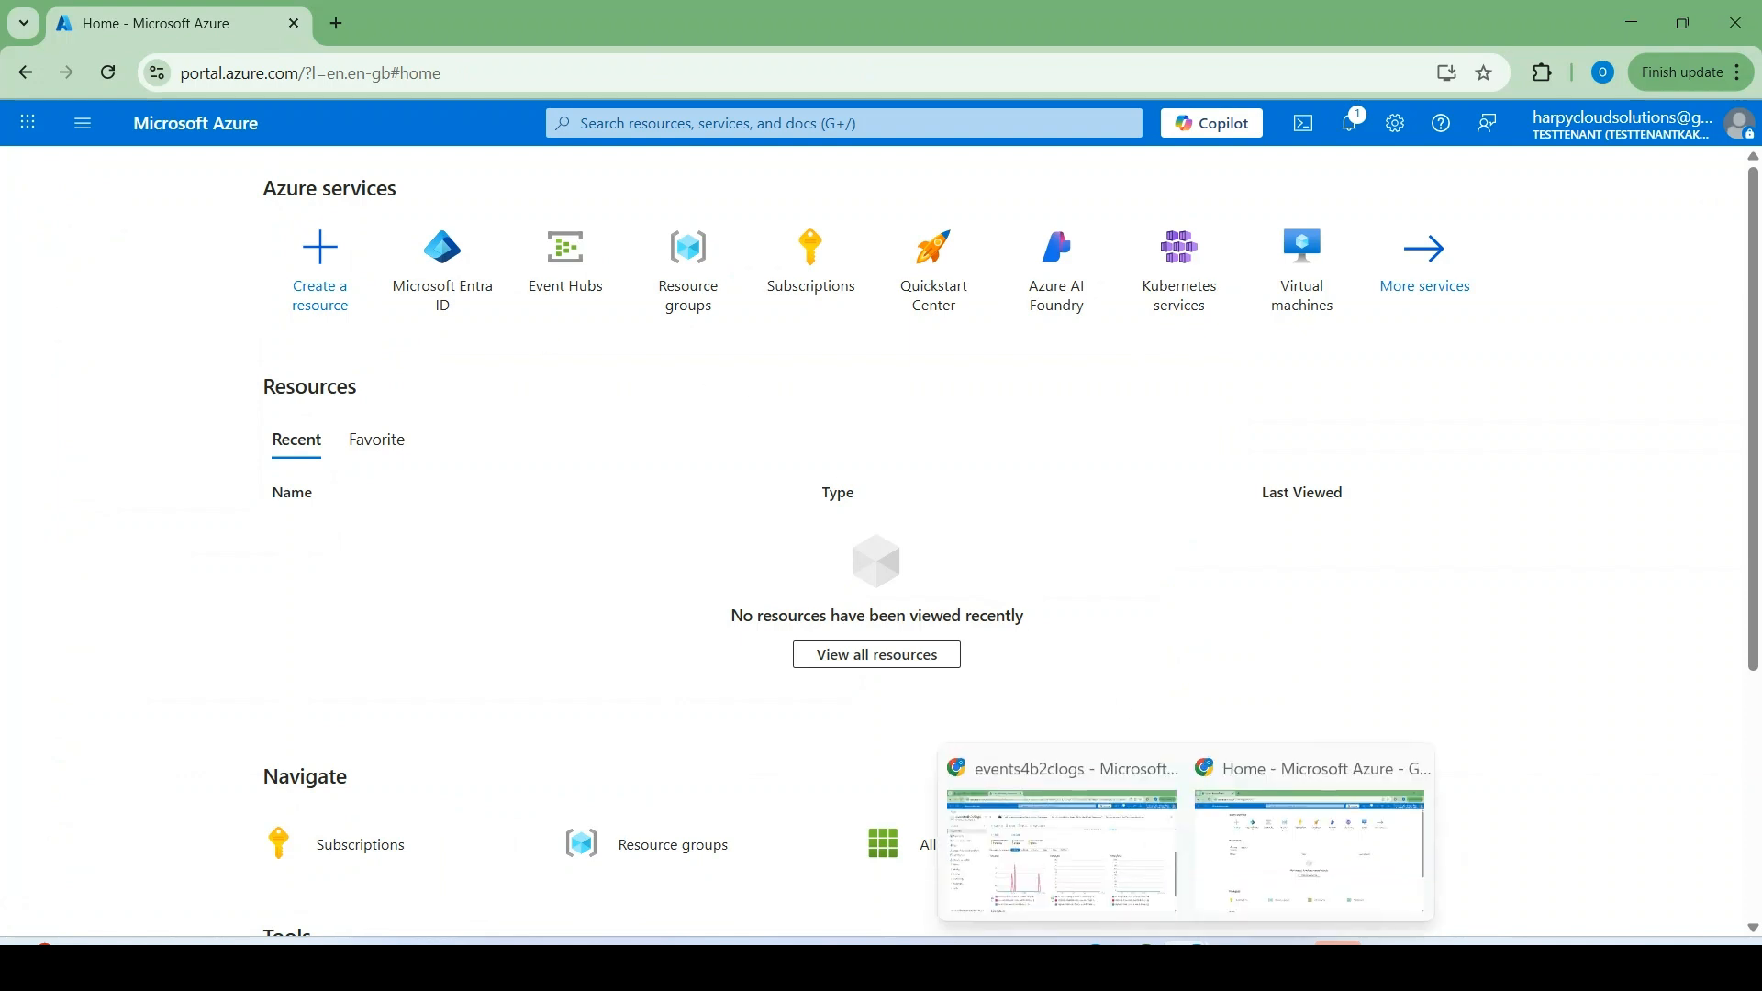
left_click(1097, 854)
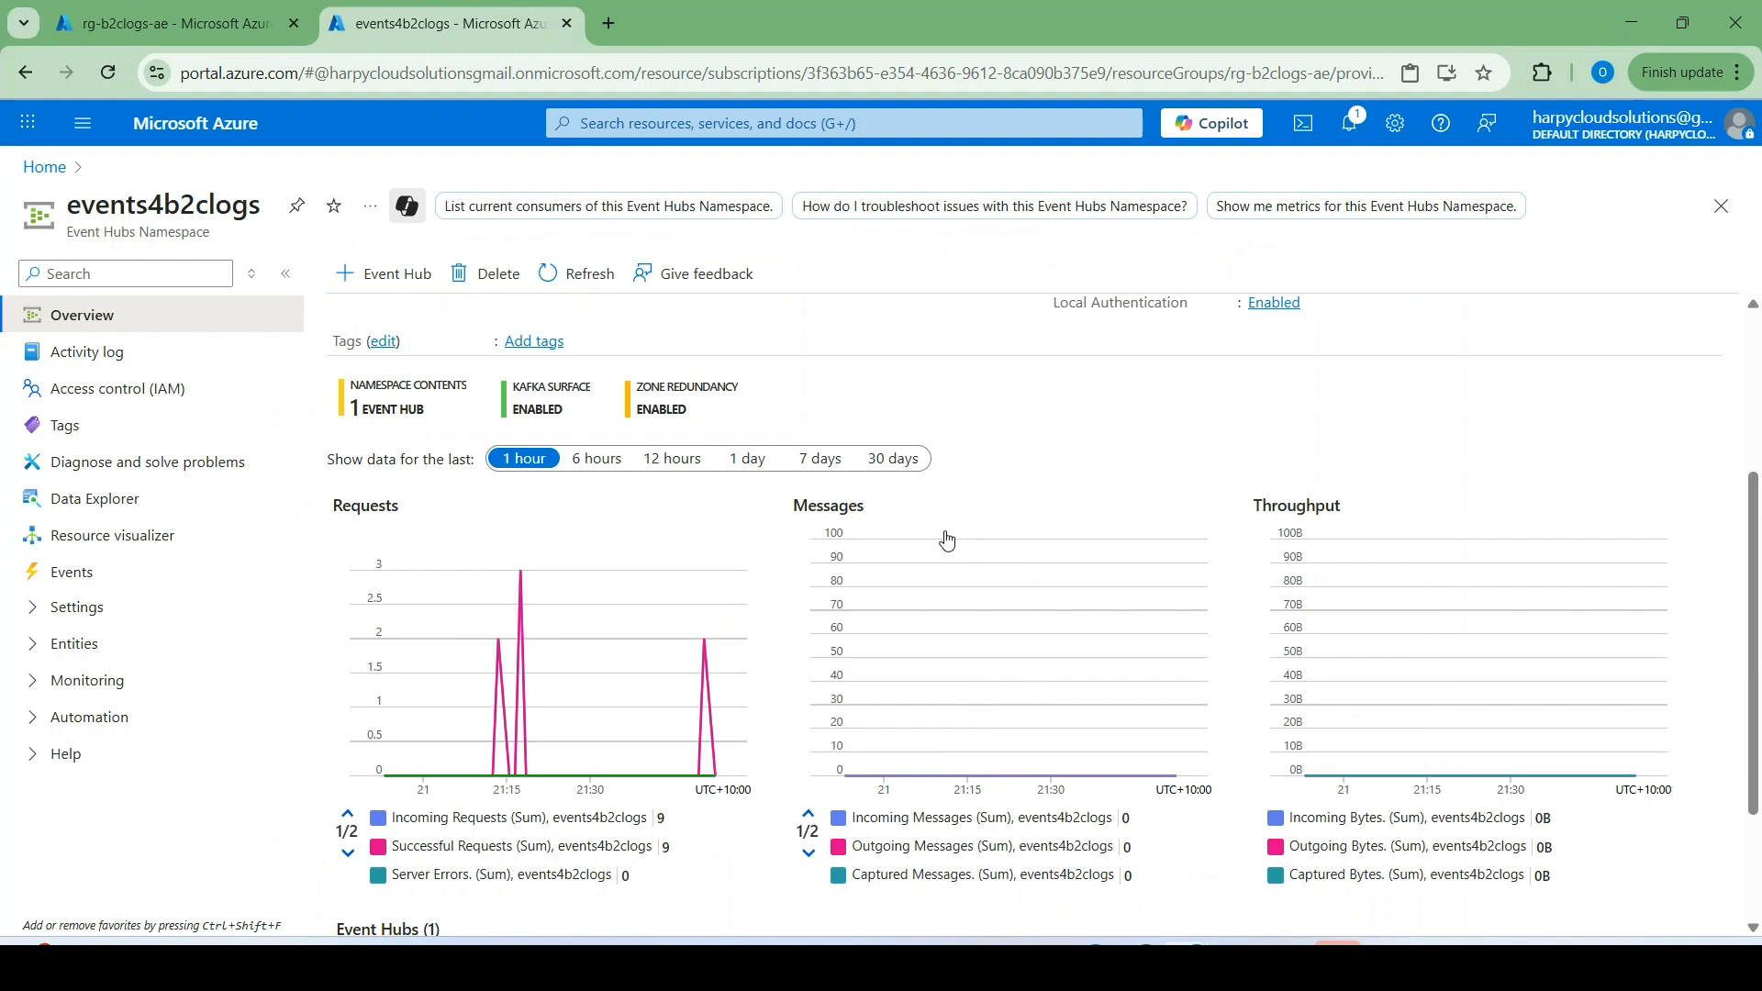